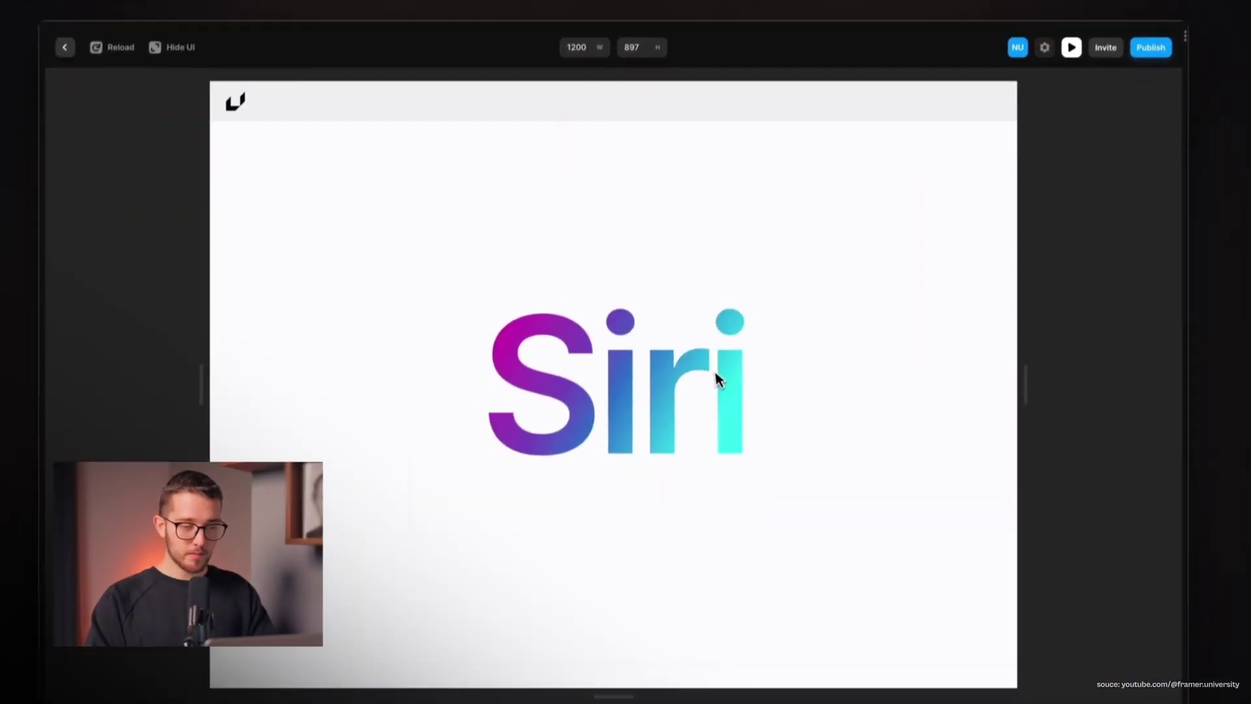
scroll(714, 377, down, 3)
scroll(716, 358, down, 3)
scroll(718, 357, down, 3)
scroll(718, 356, down, 3)
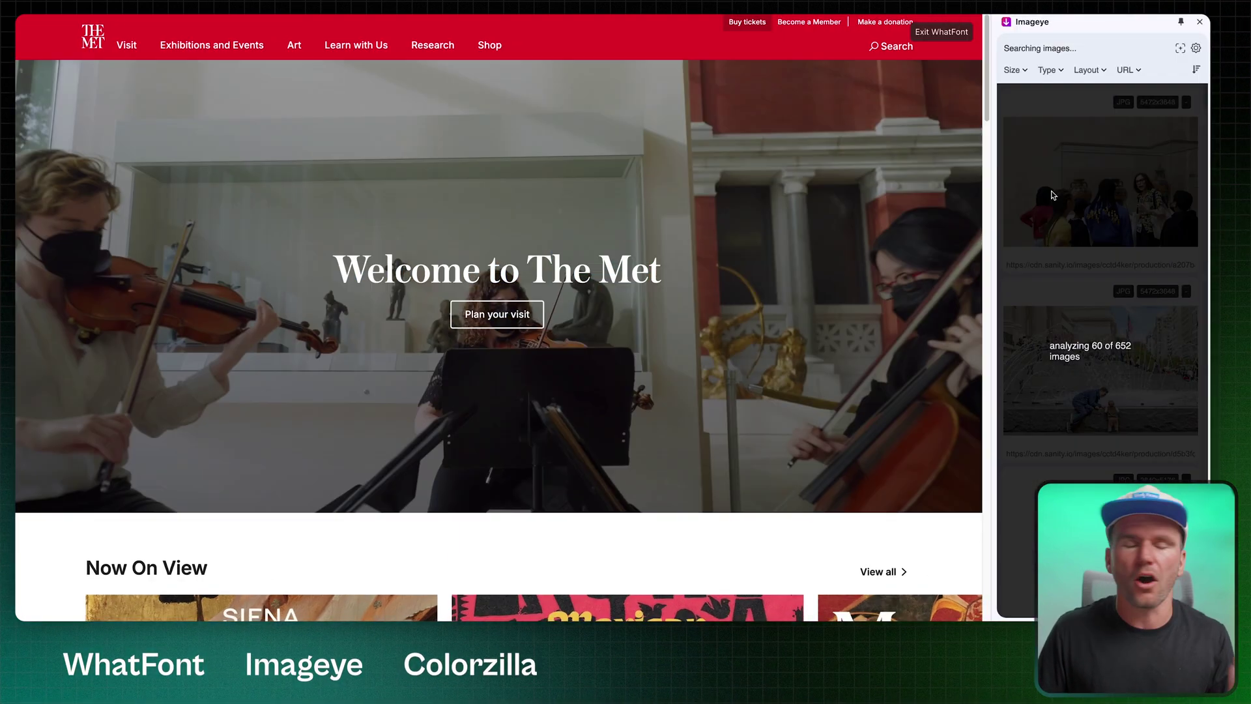
Toggle font inspection, then pick The Met's red #E4002B from the page's colour analyzer
key(Escape)
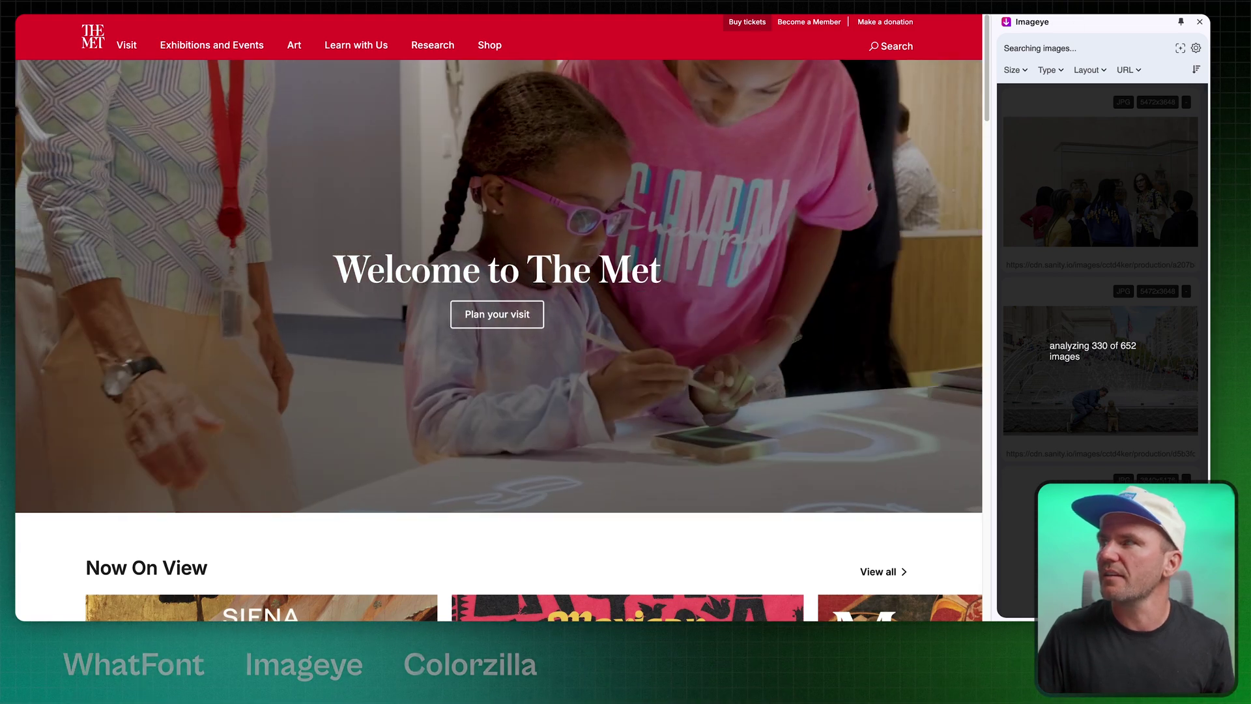
key(alt+shift+f)
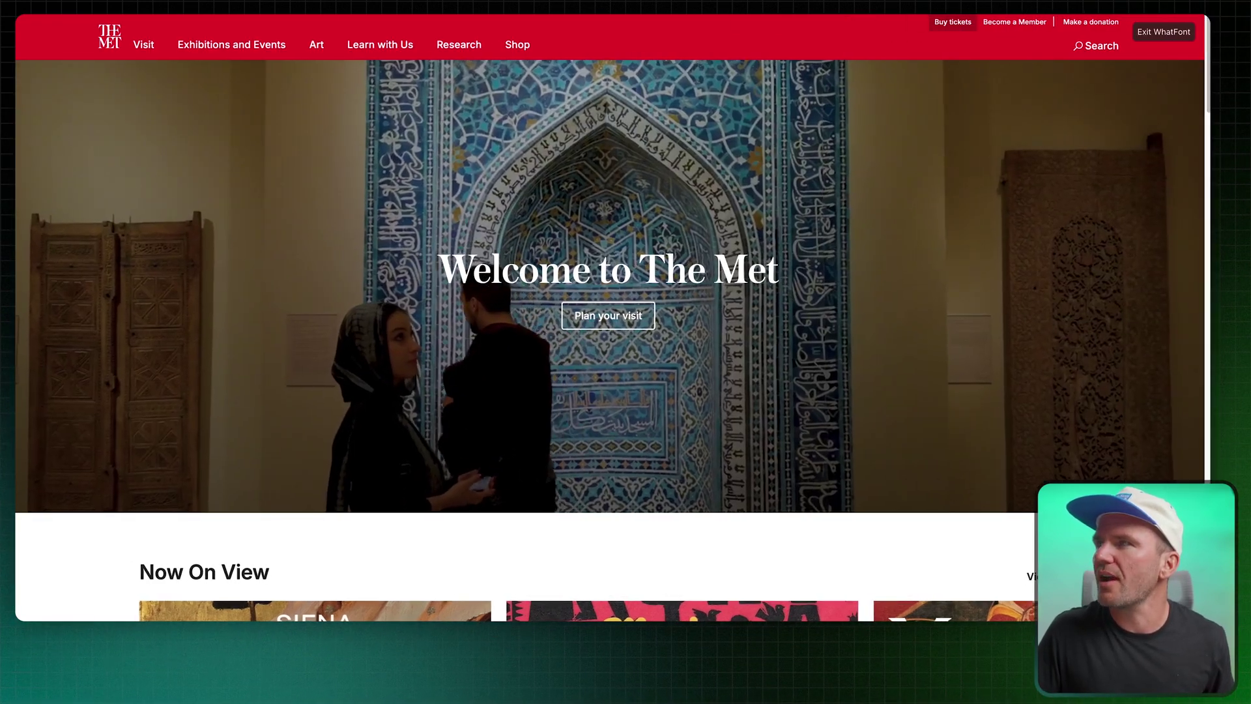
click(969, 13)
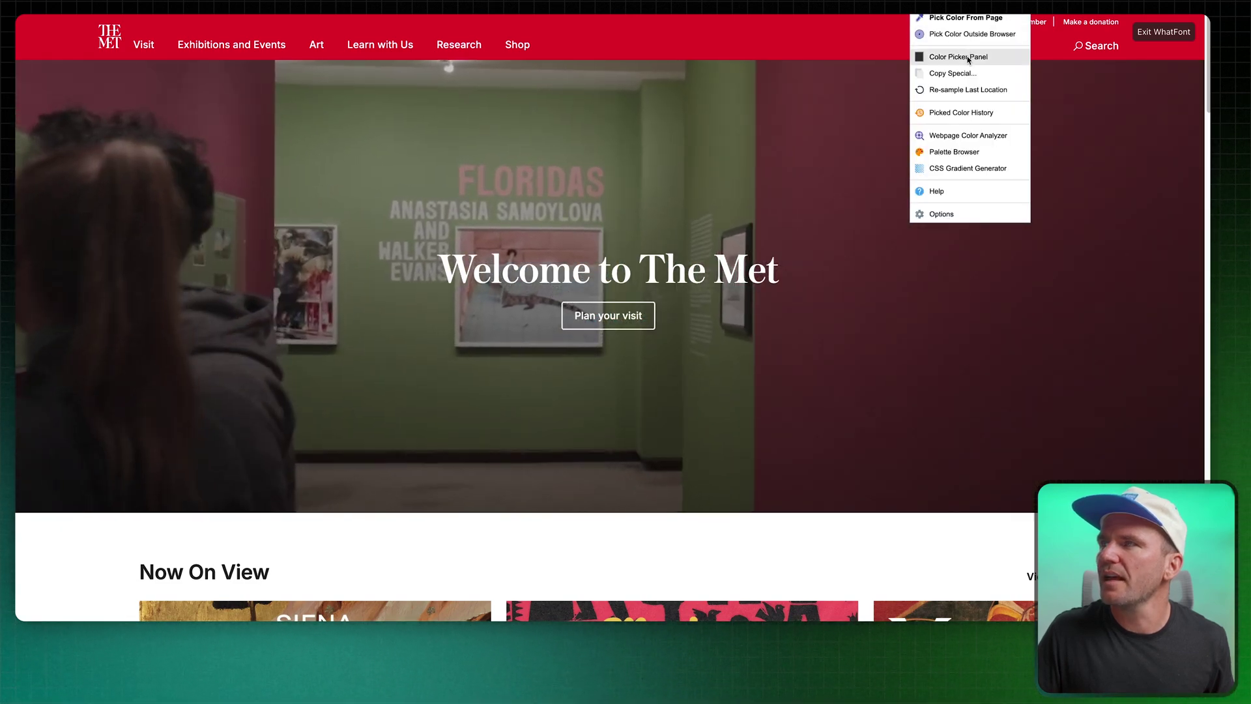
click(968, 135)
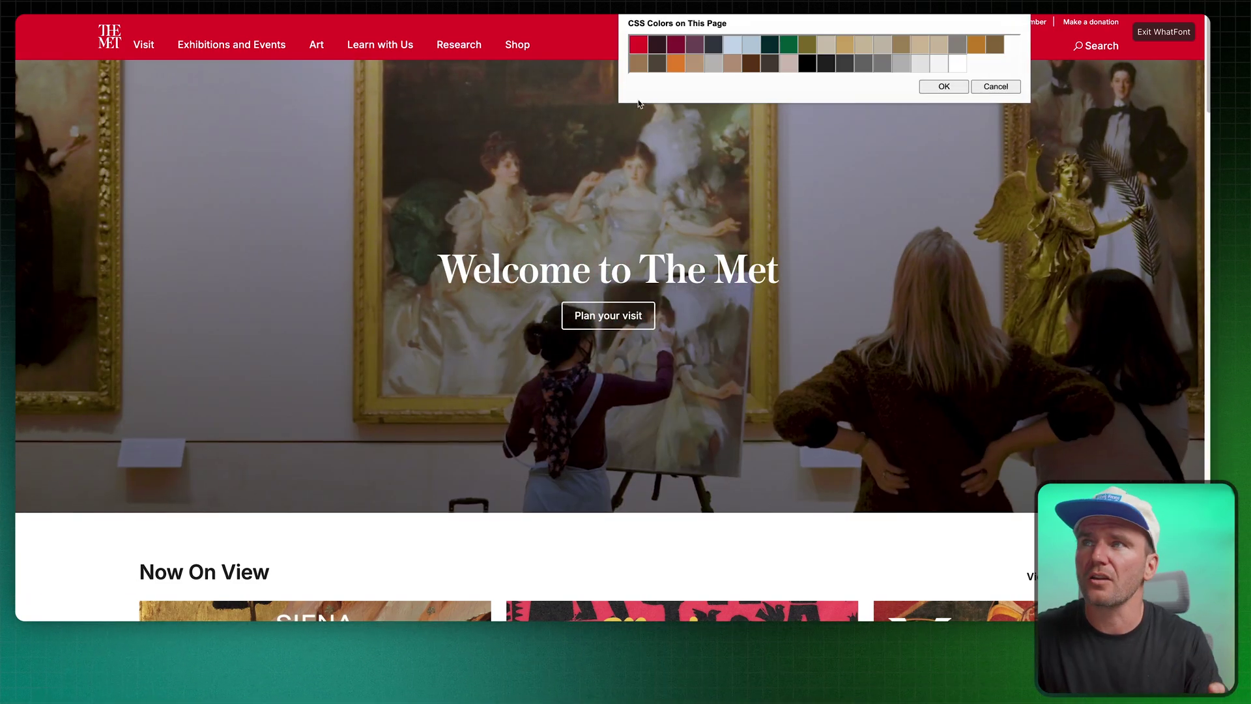
click(638, 44)
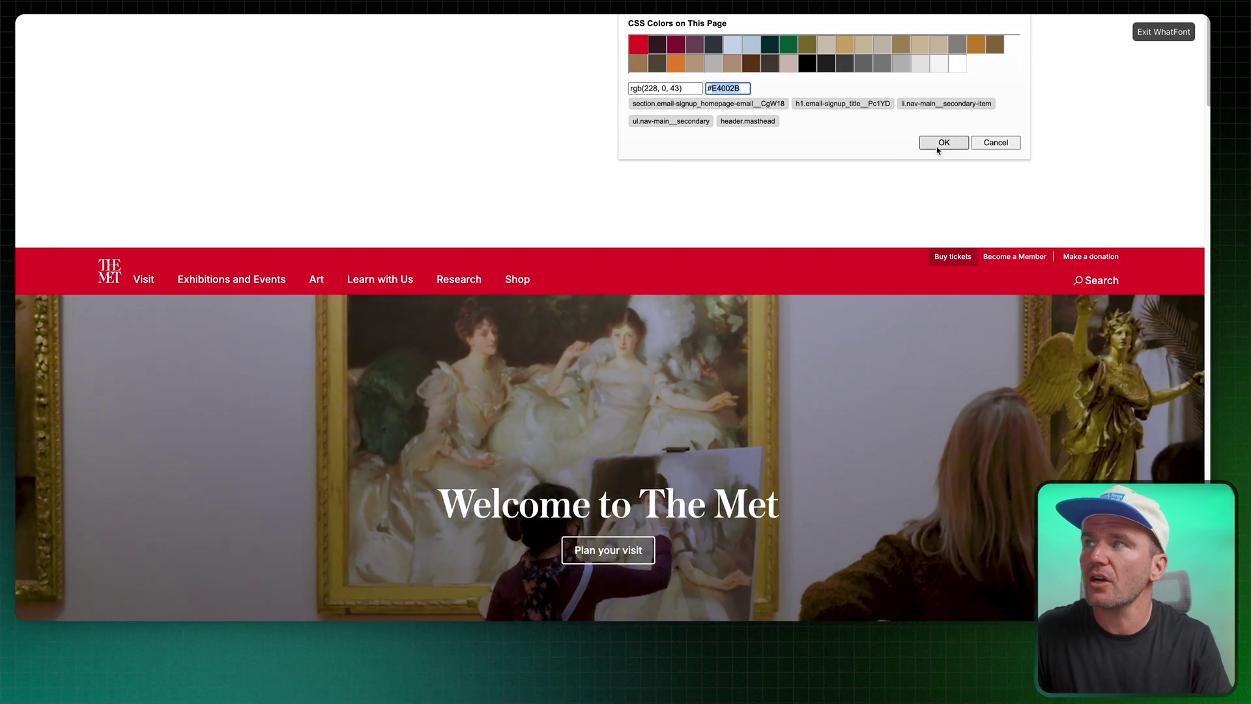
click(944, 142)
scroll(1003, 146, down, 3)
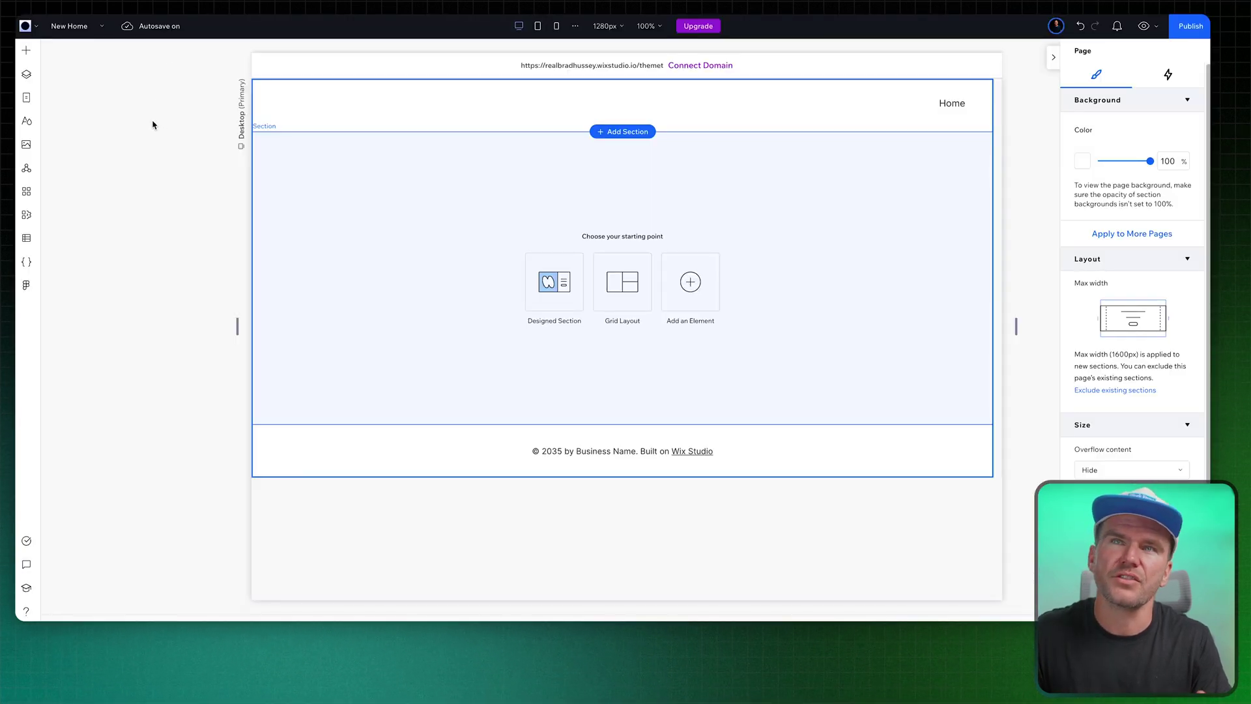
Review the red action colour and the Adobe Caslon Heading 1 style in Site Styles
click(26, 122)
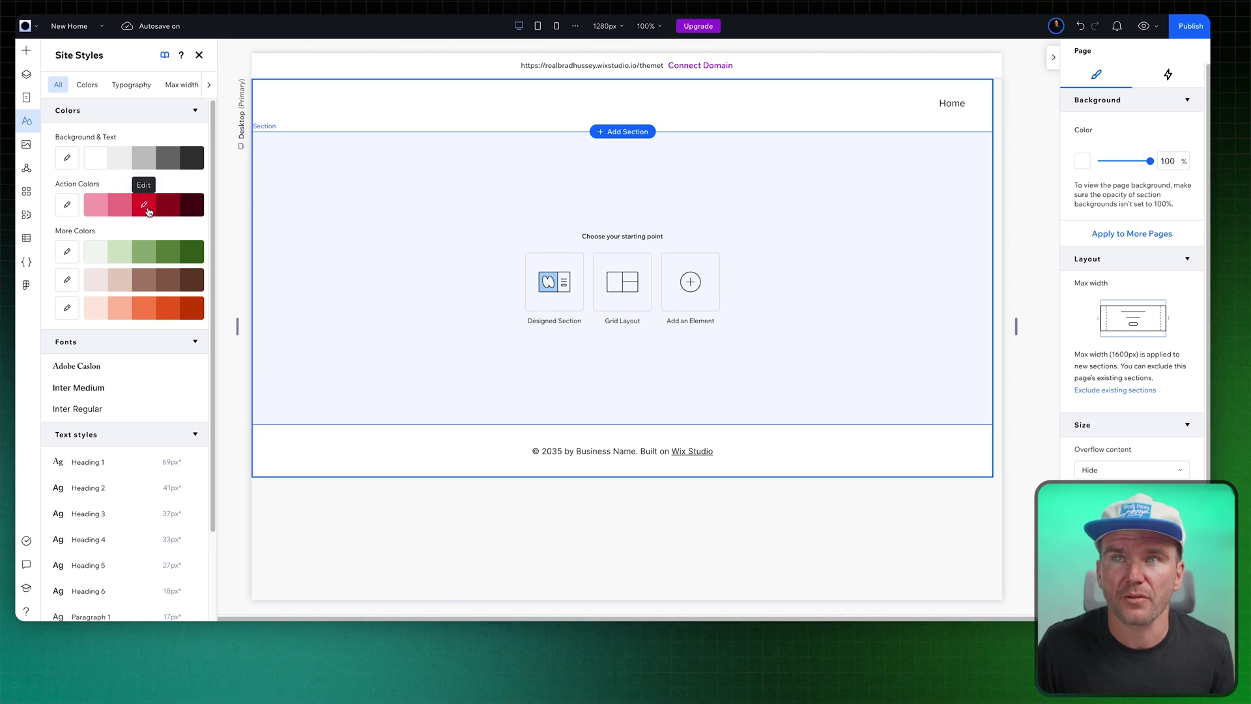
click(203, 206)
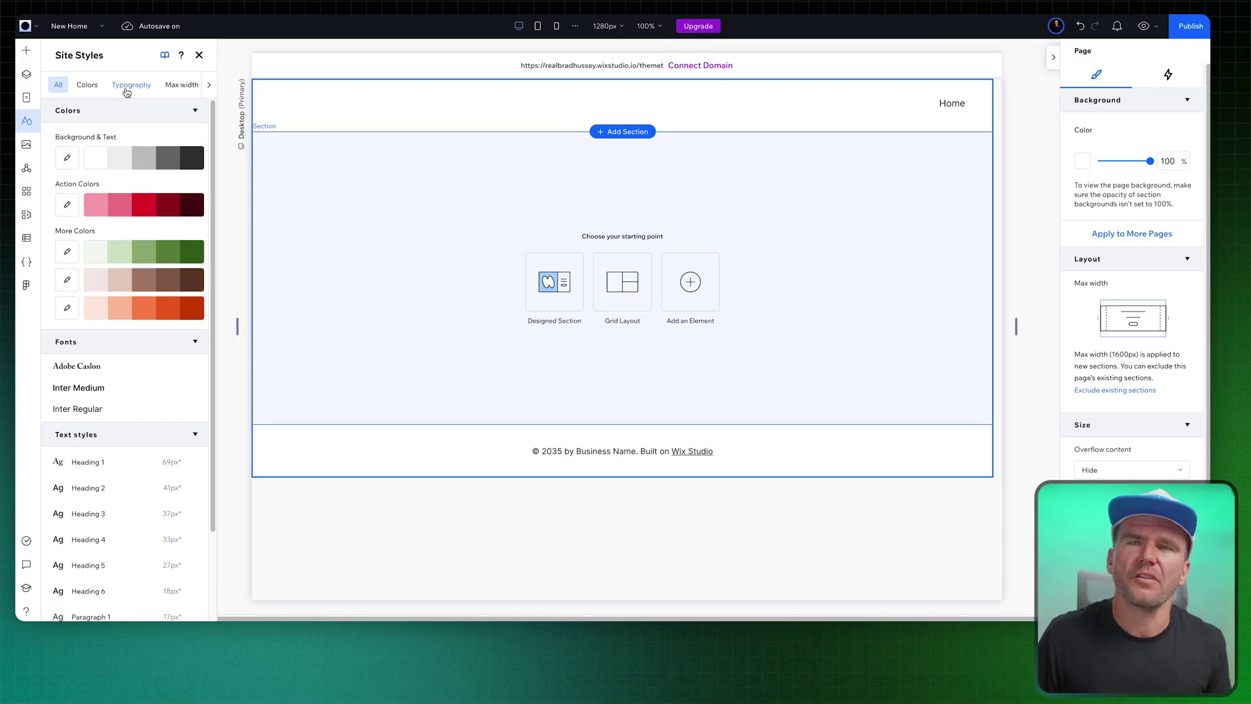
click(132, 84)
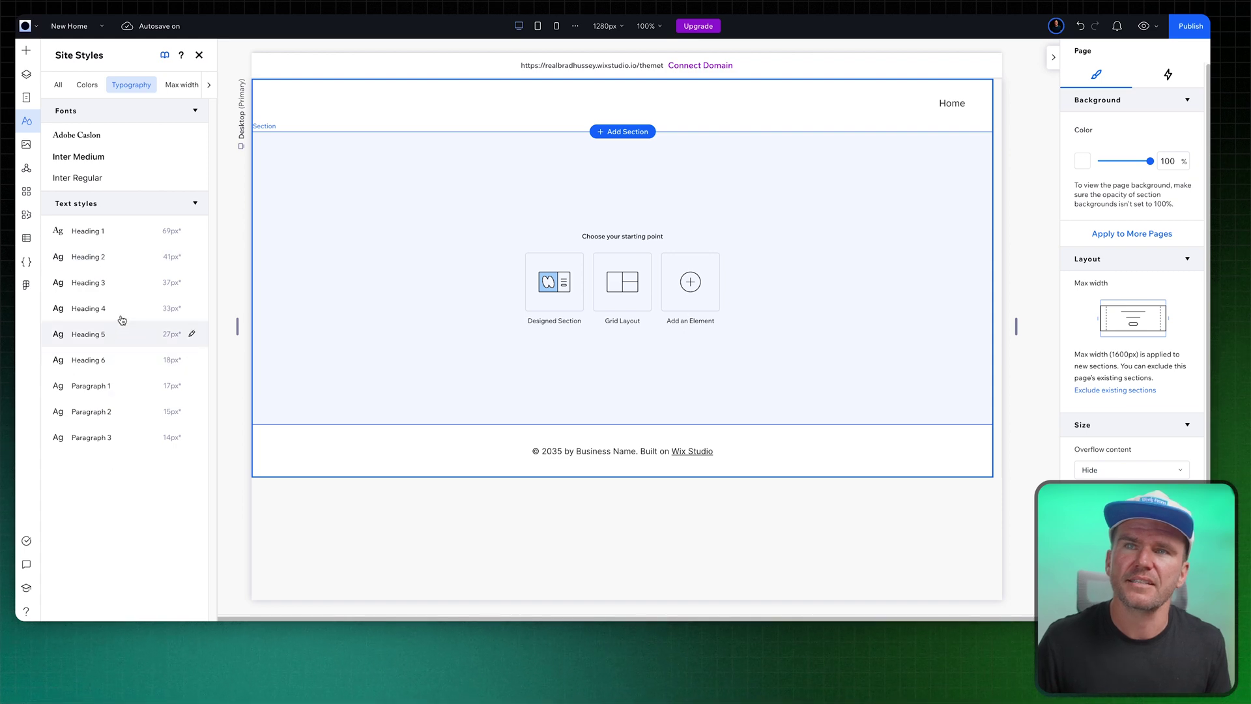
click(208, 240)
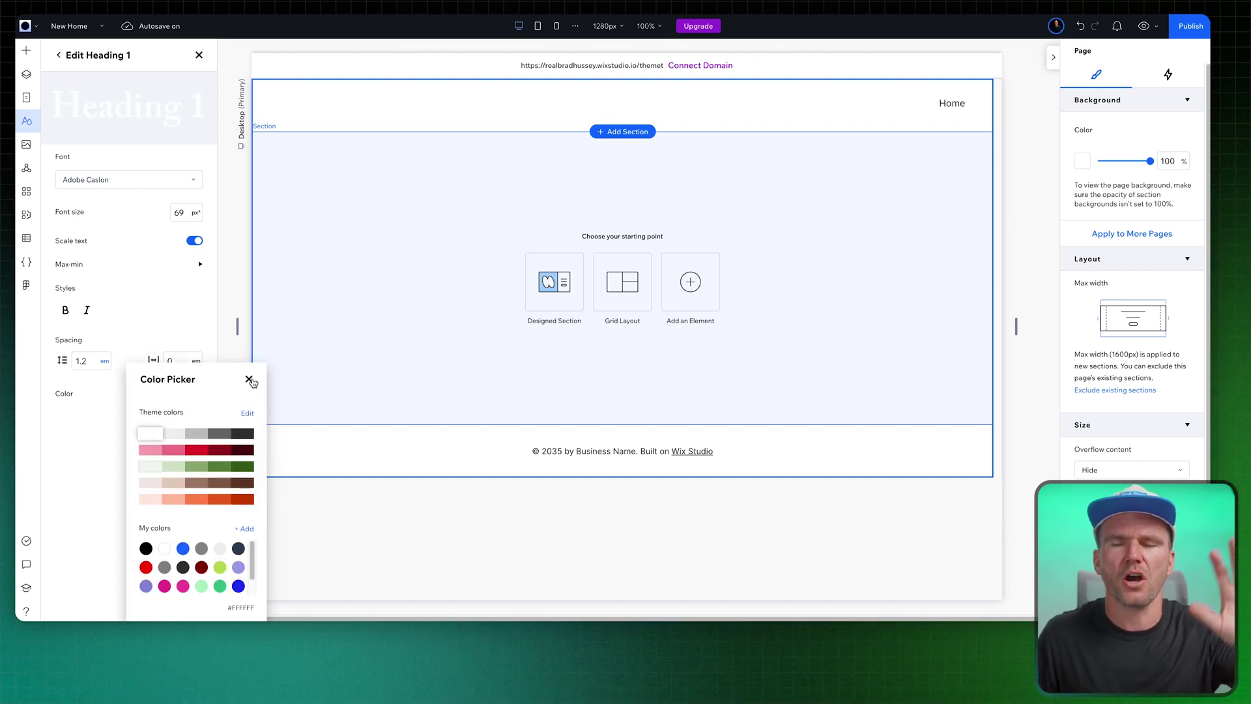
click(249, 380)
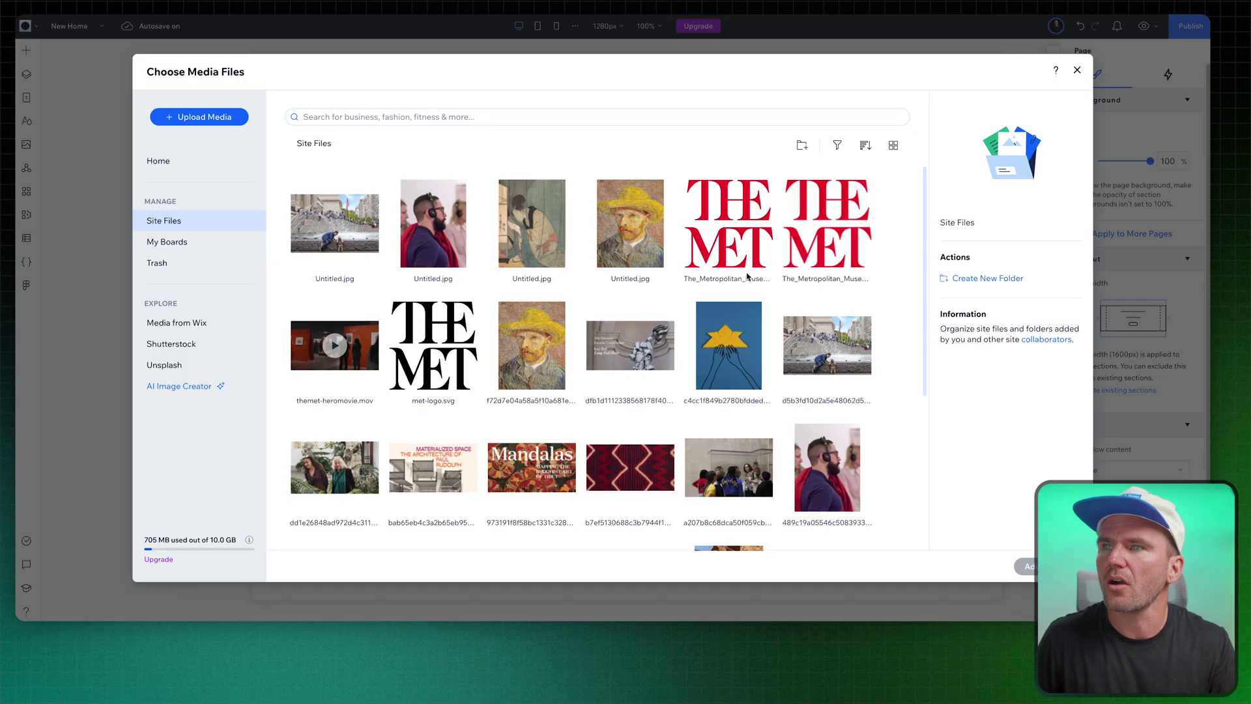
scroll(734, 391, down, 3)
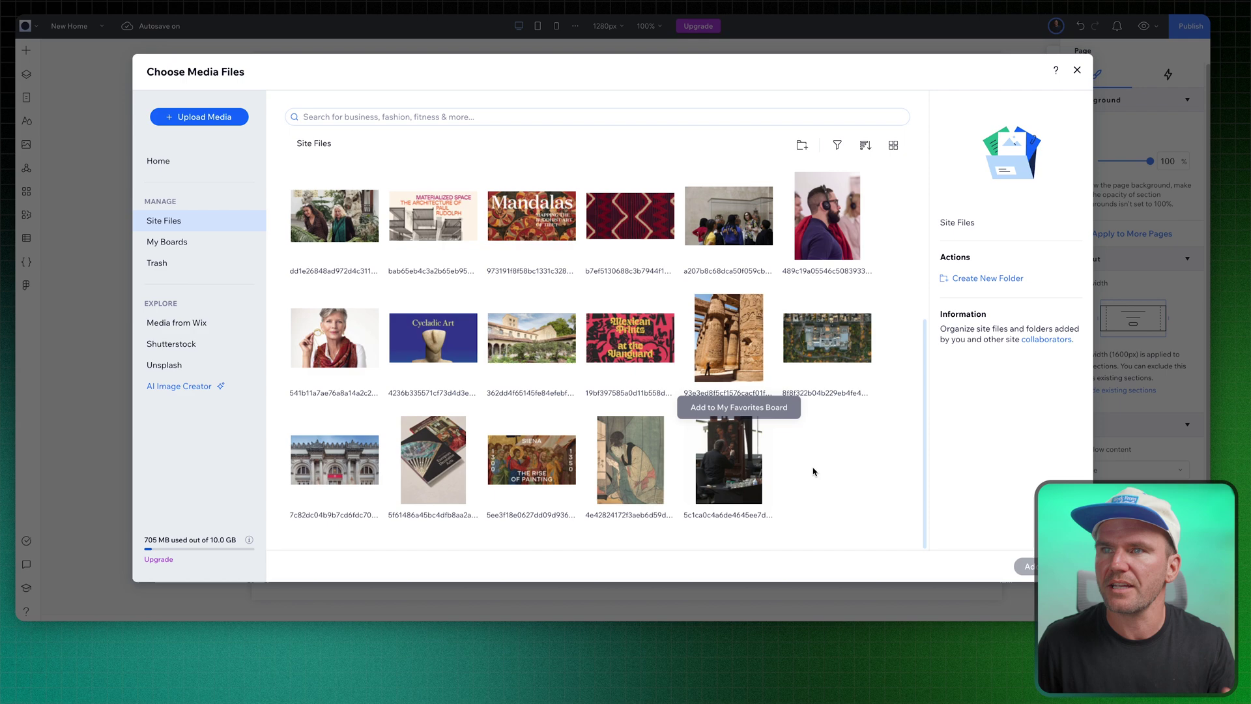
scroll(814, 472, up, 3)
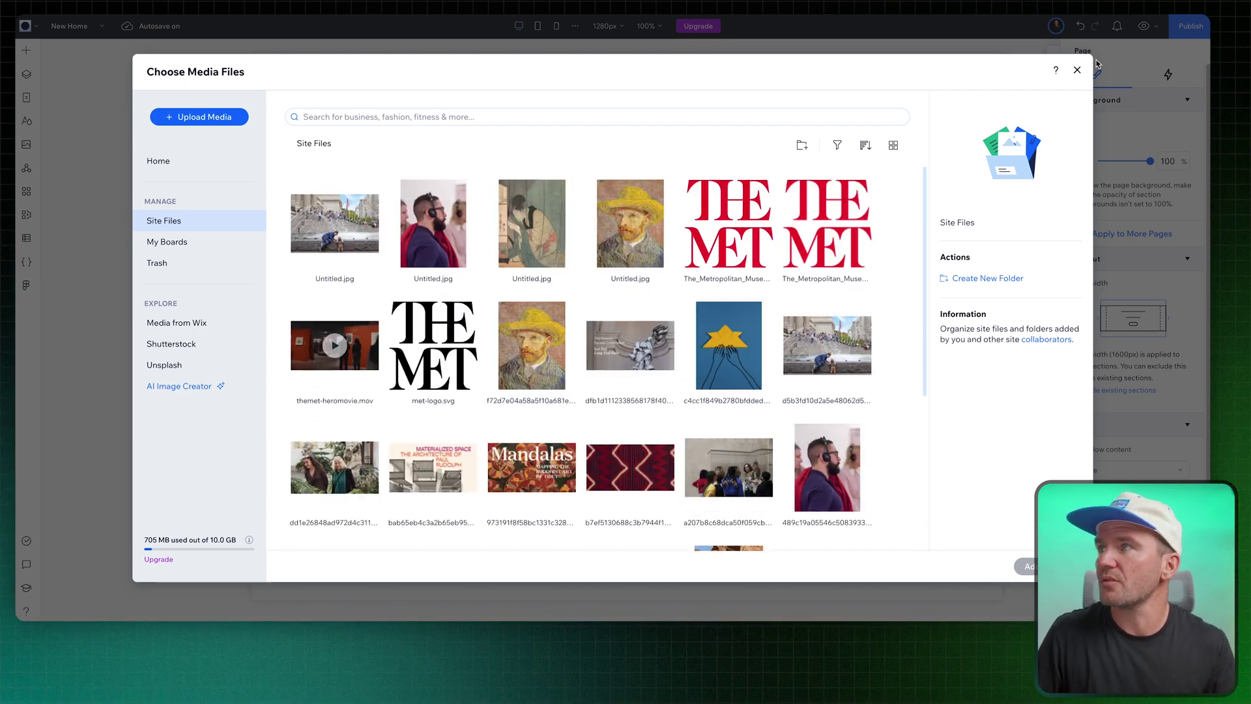
Give the header a red theme background behind The Met logo
click(1077, 72)
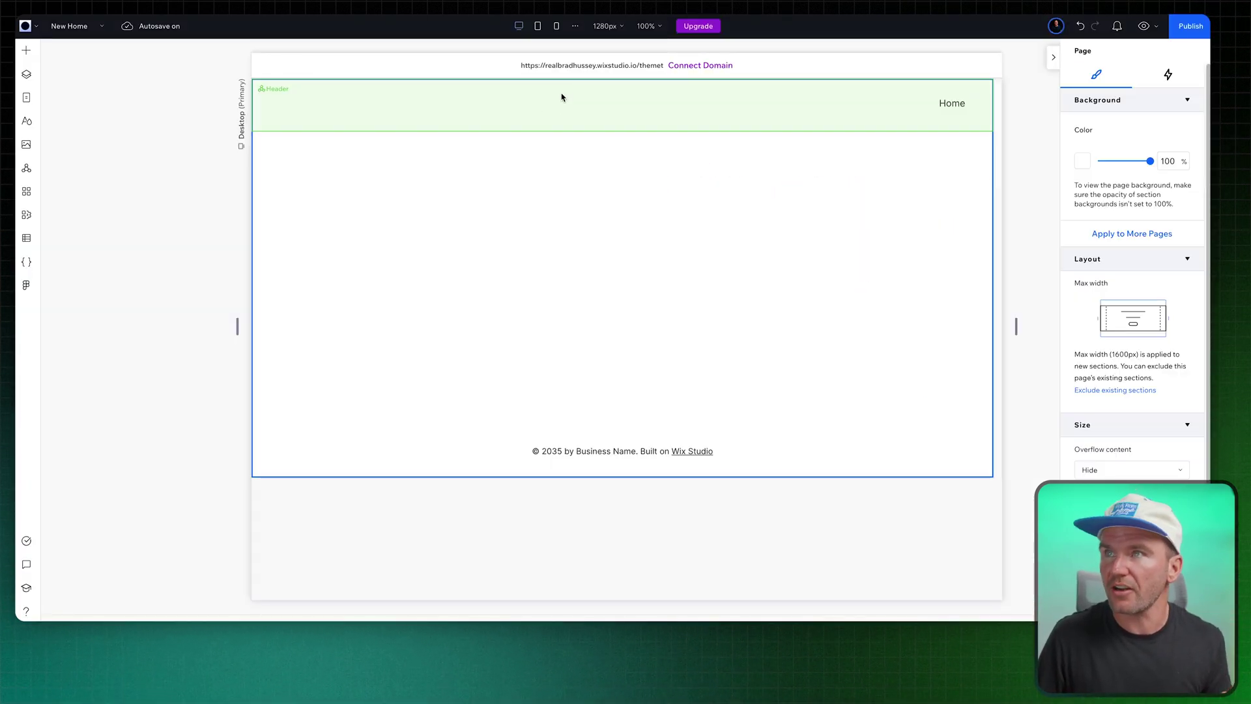
click(527, 81)
click(1082, 367)
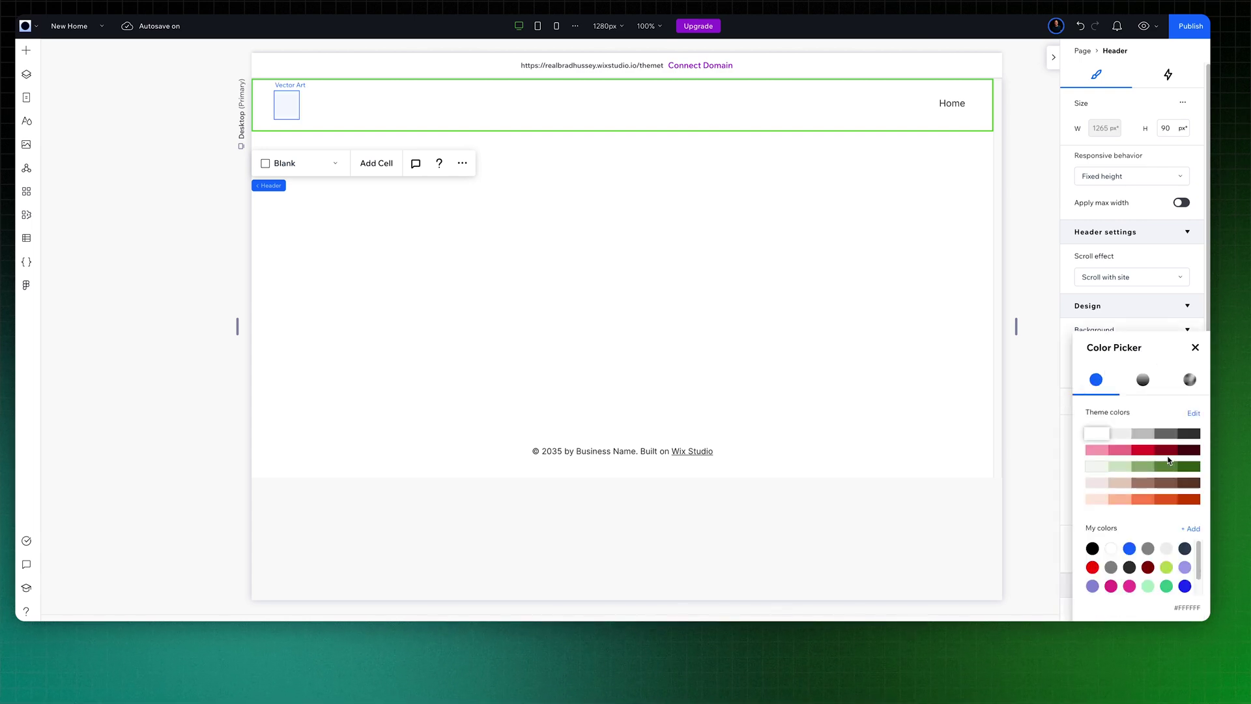
click(1149, 451)
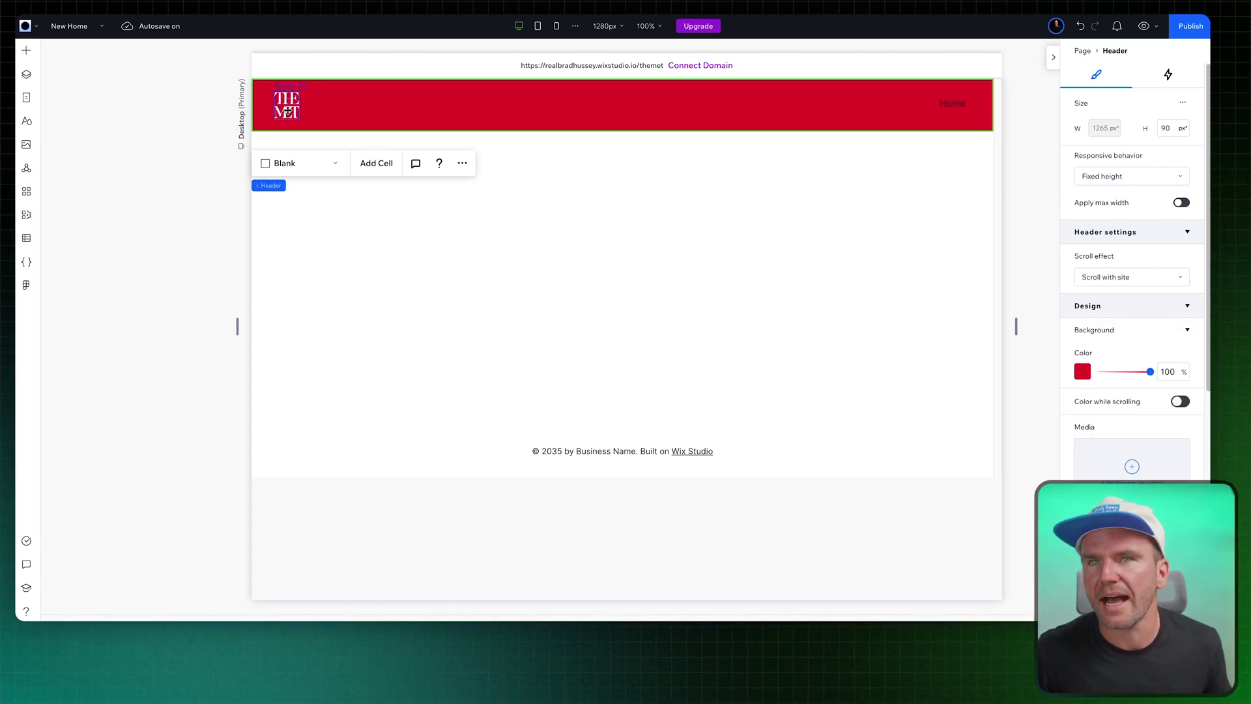
click(286, 101)
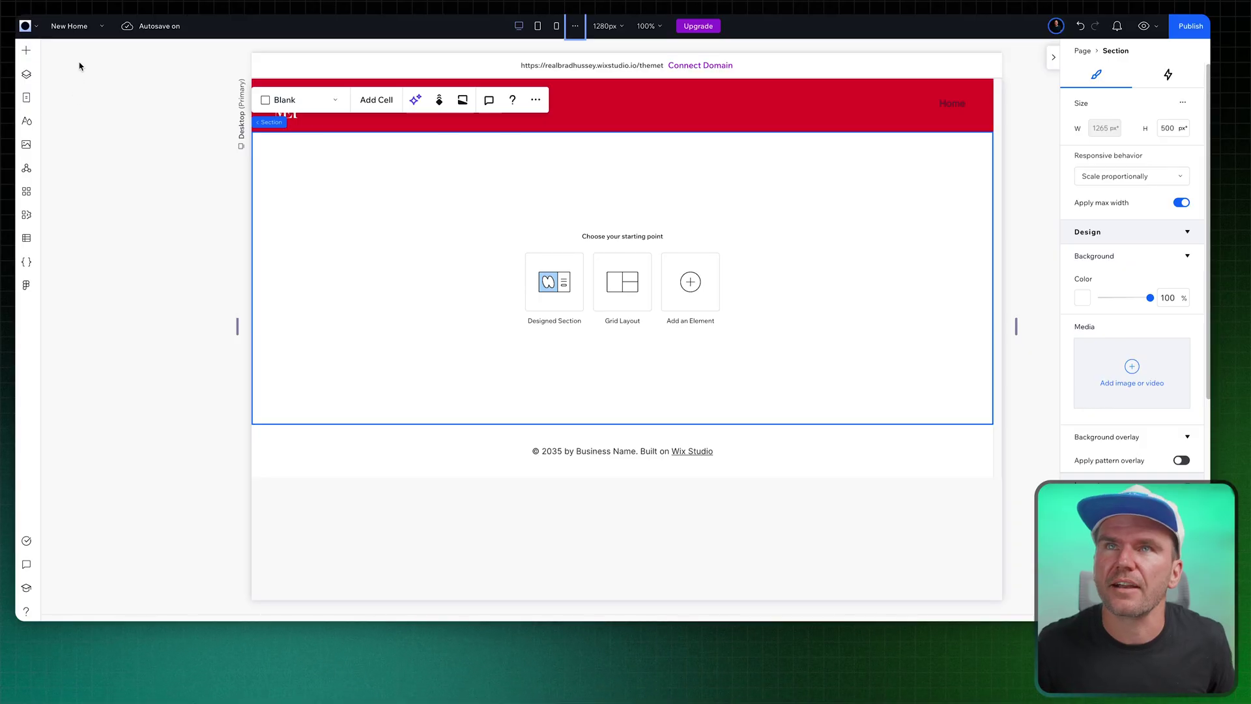
Start a 30-minute Focus Timer from the Tools menu and move its panel aside
click(27, 27)
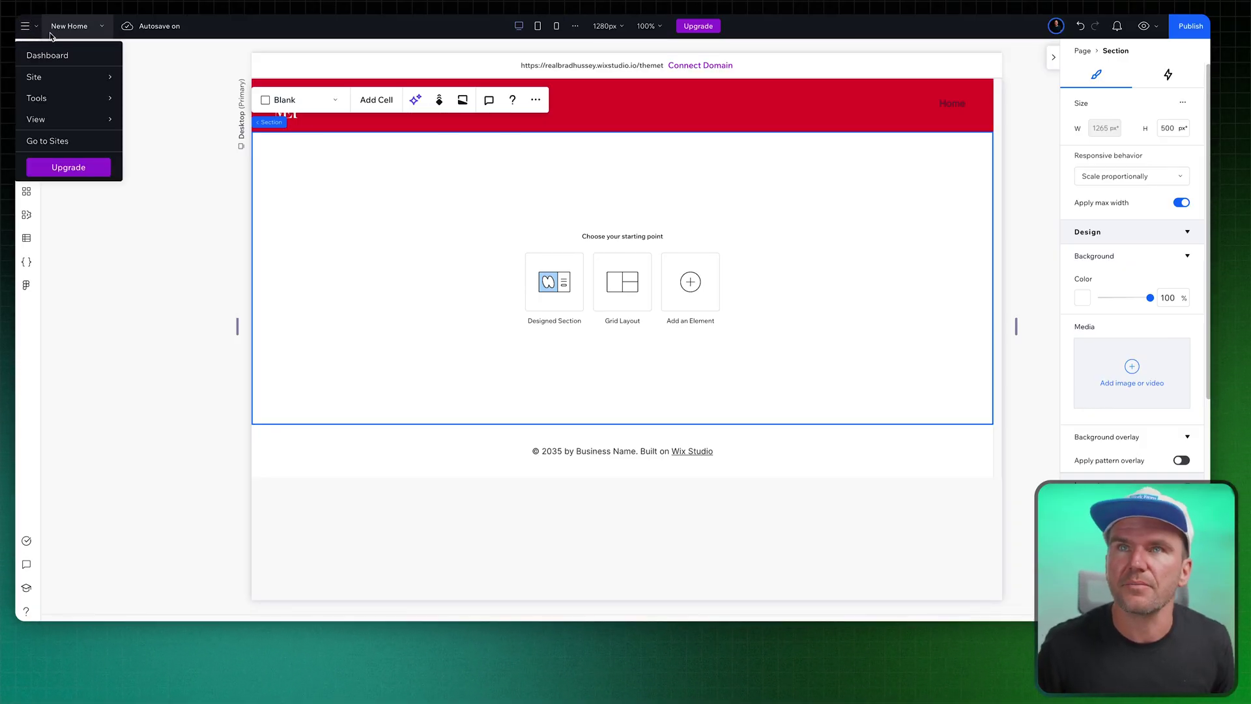
mouse_move(37, 98)
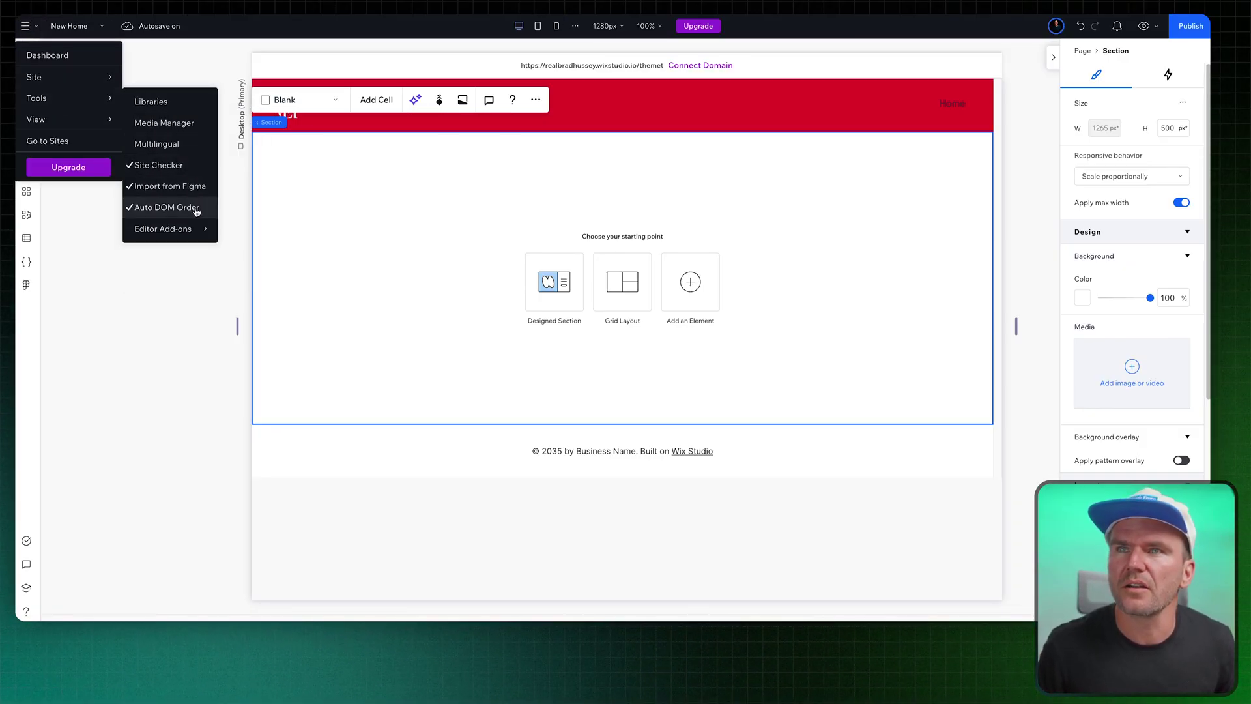
mouse_move(163, 230)
click(271, 235)
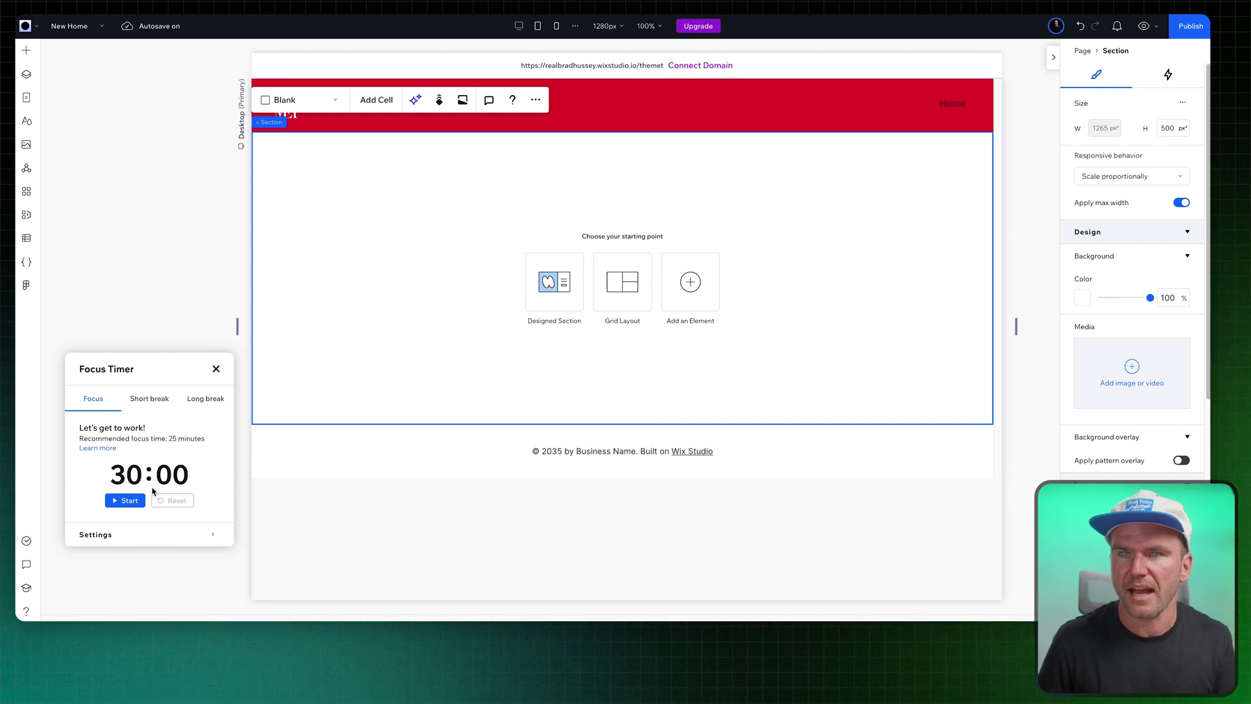
click(147, 505)
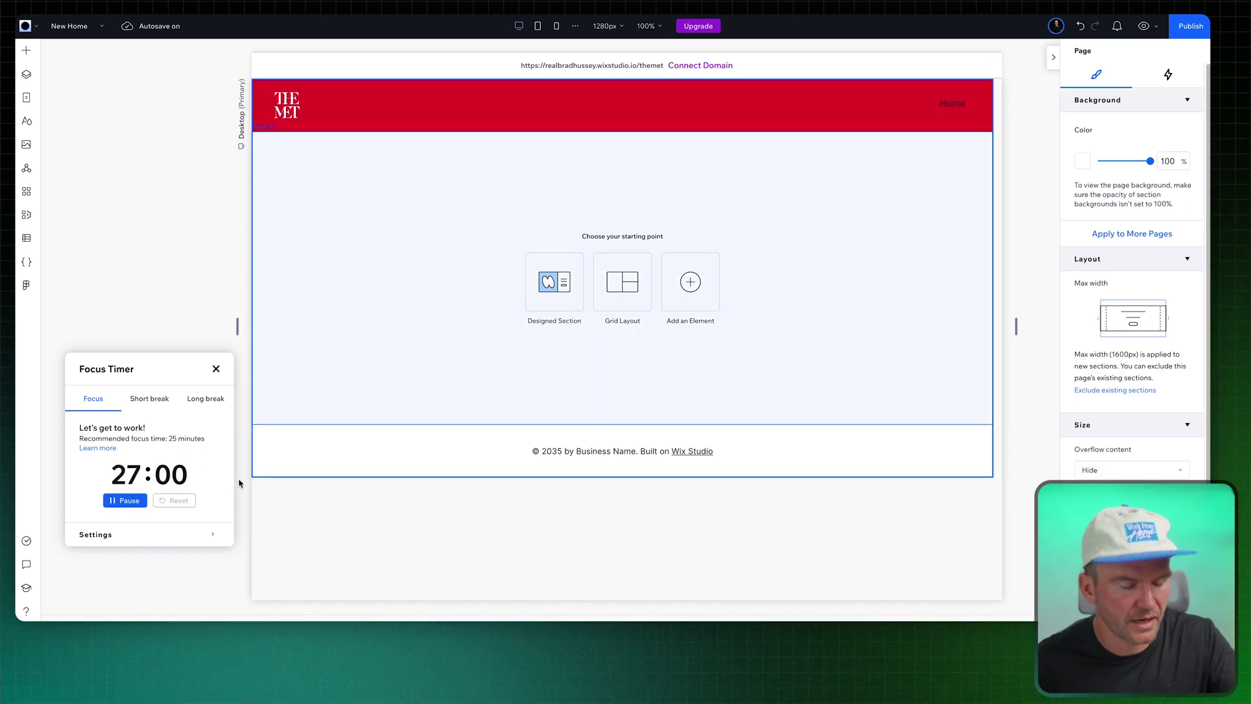
drag(206, 372, 197, 393)
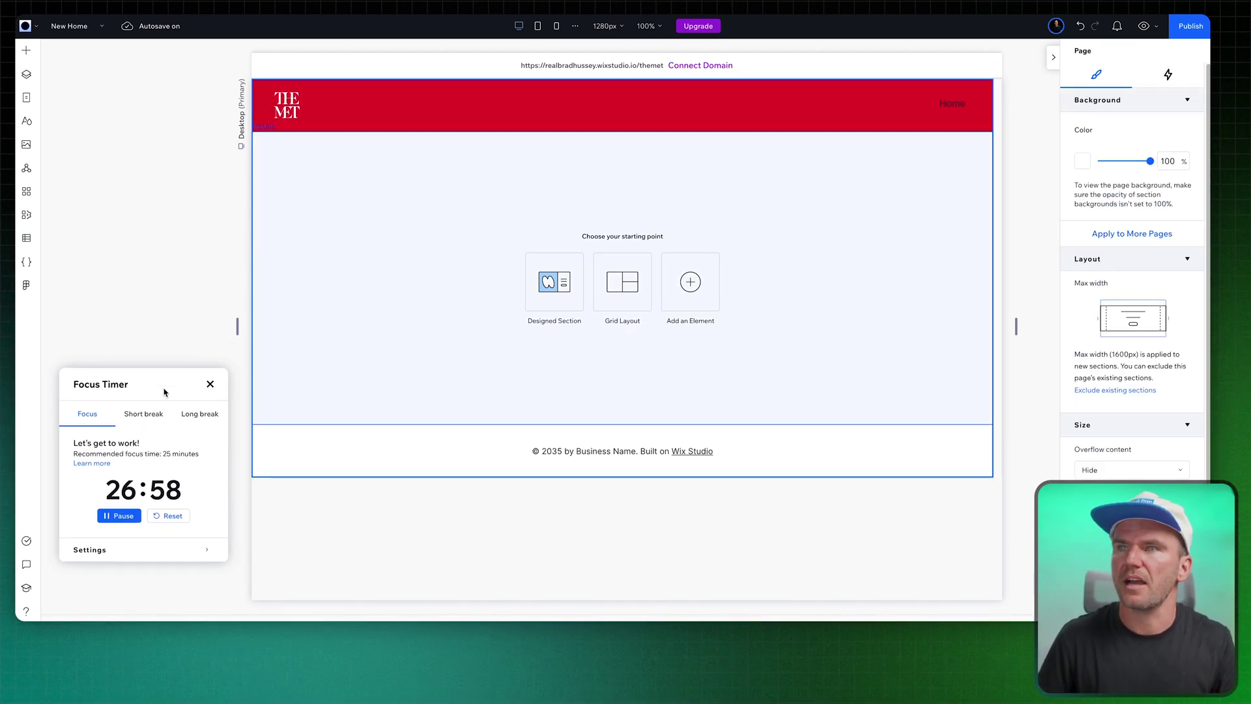
Fill the first section with The Met front-steps video and add a Heading 1 title over it
click(335, 216)
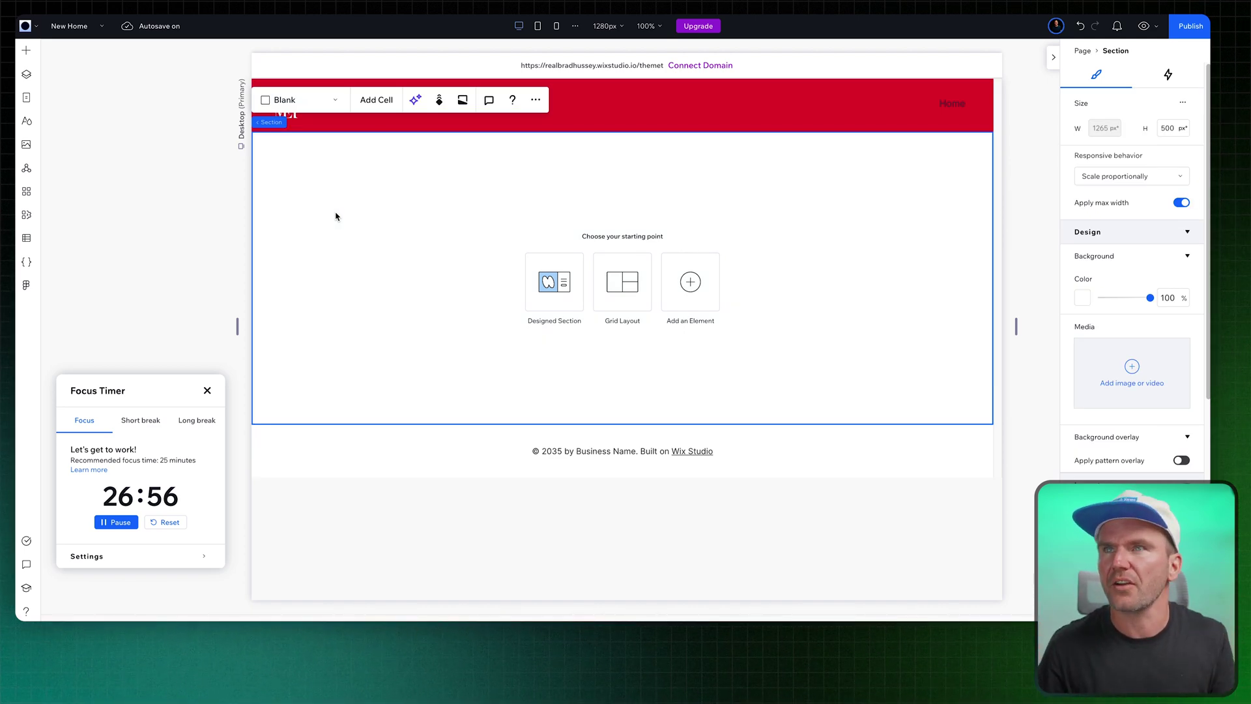
click(1136, 368)
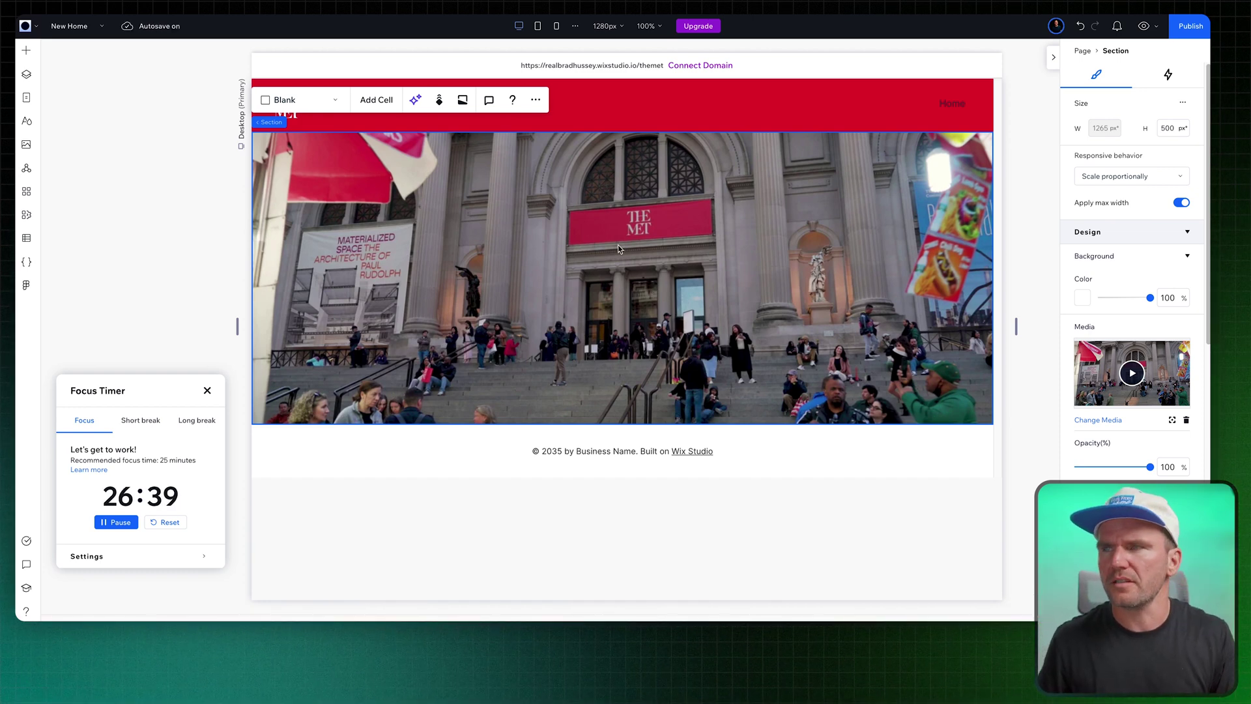
right_click(565, 276)
click(639, 297)
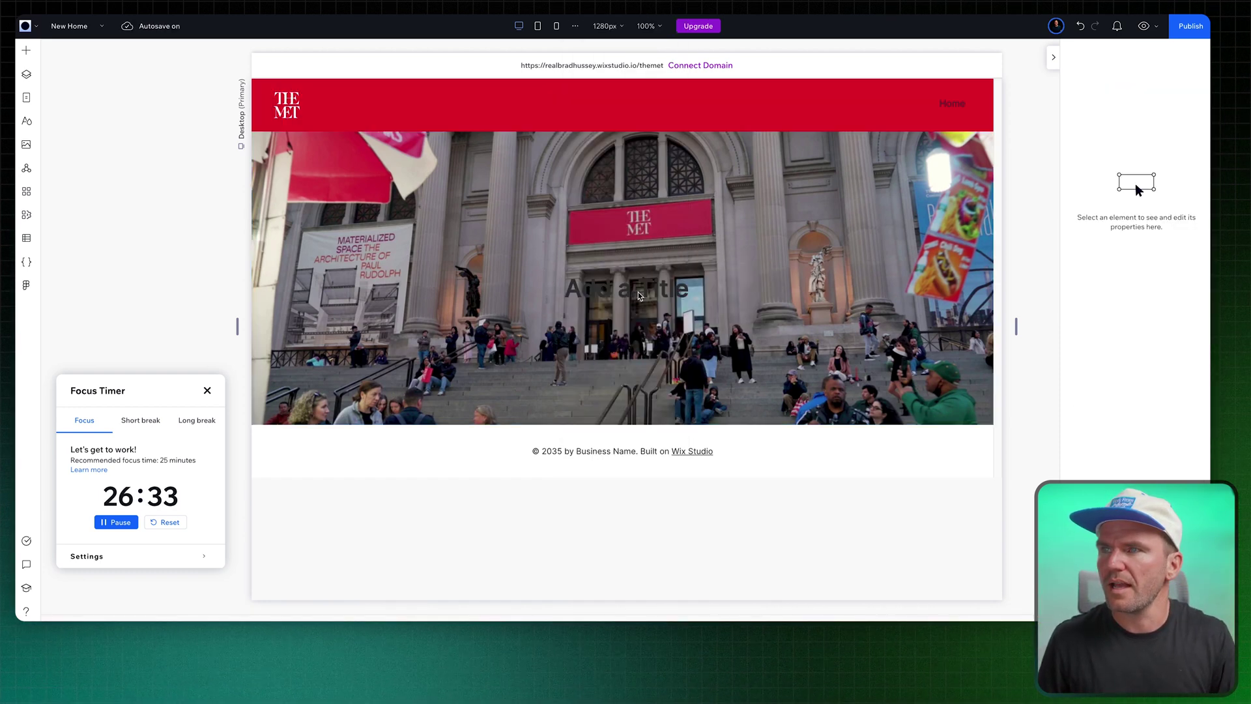
click(638, 292)
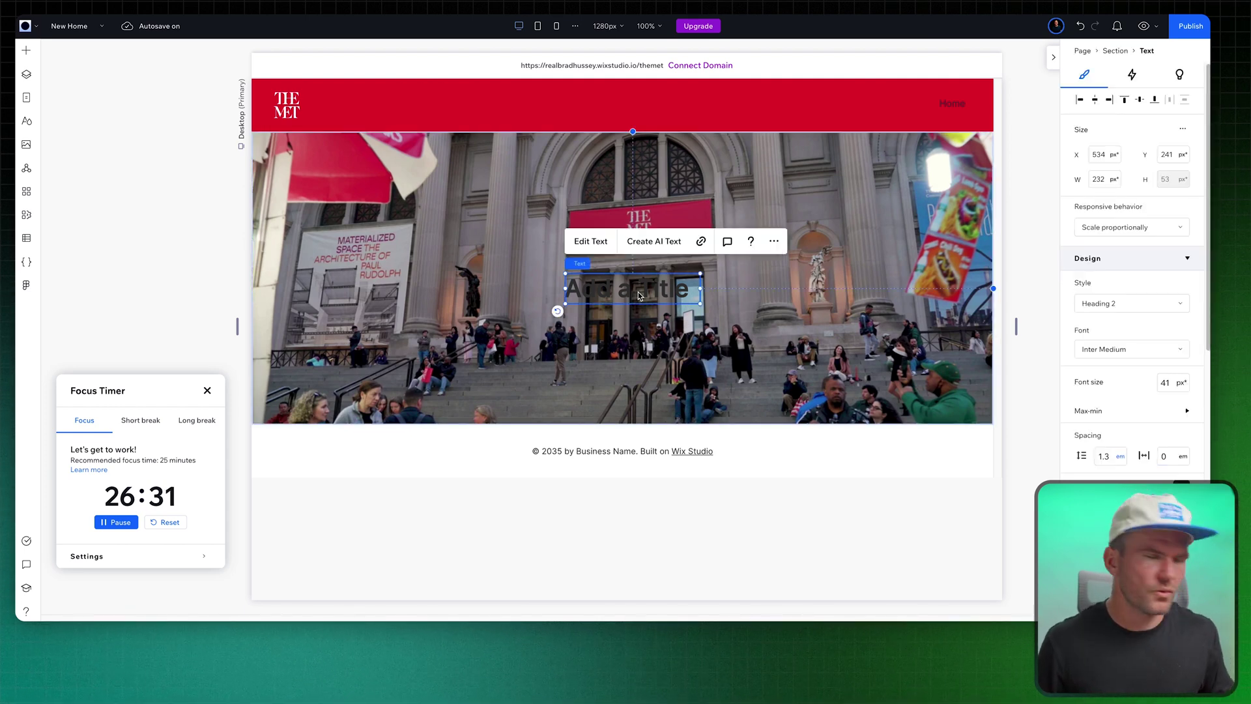
click(1124, 303)
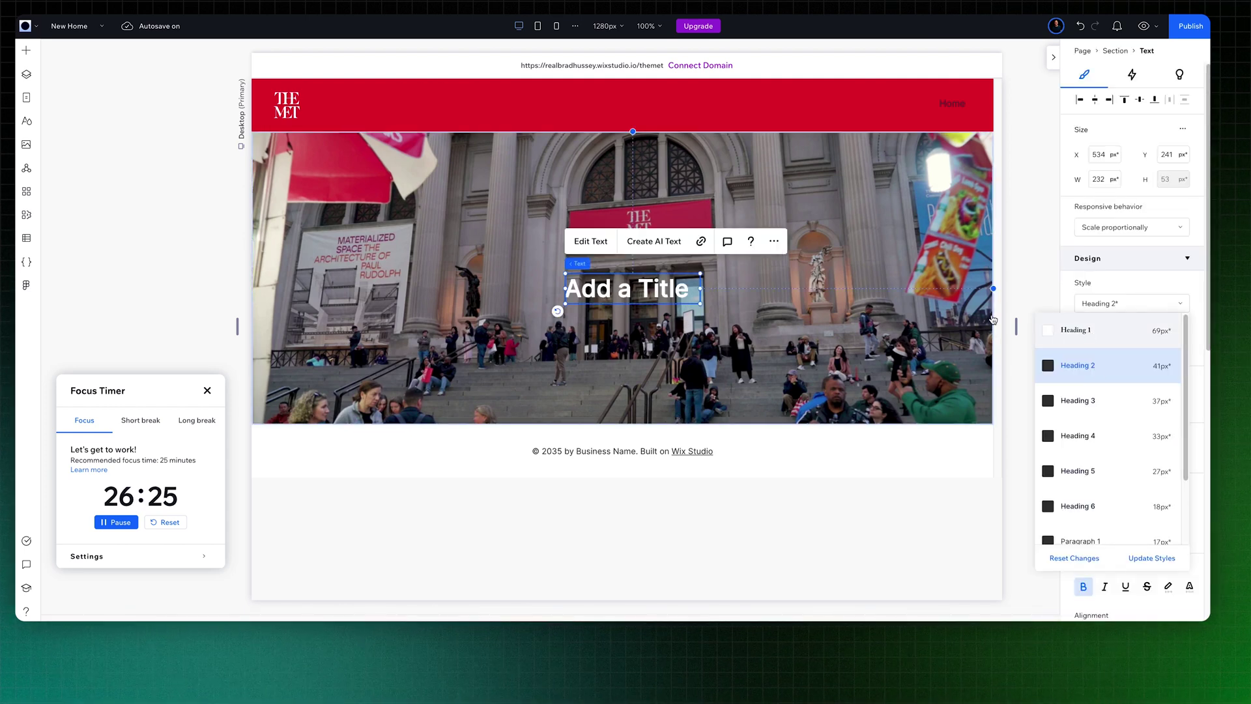
click(635, 297)
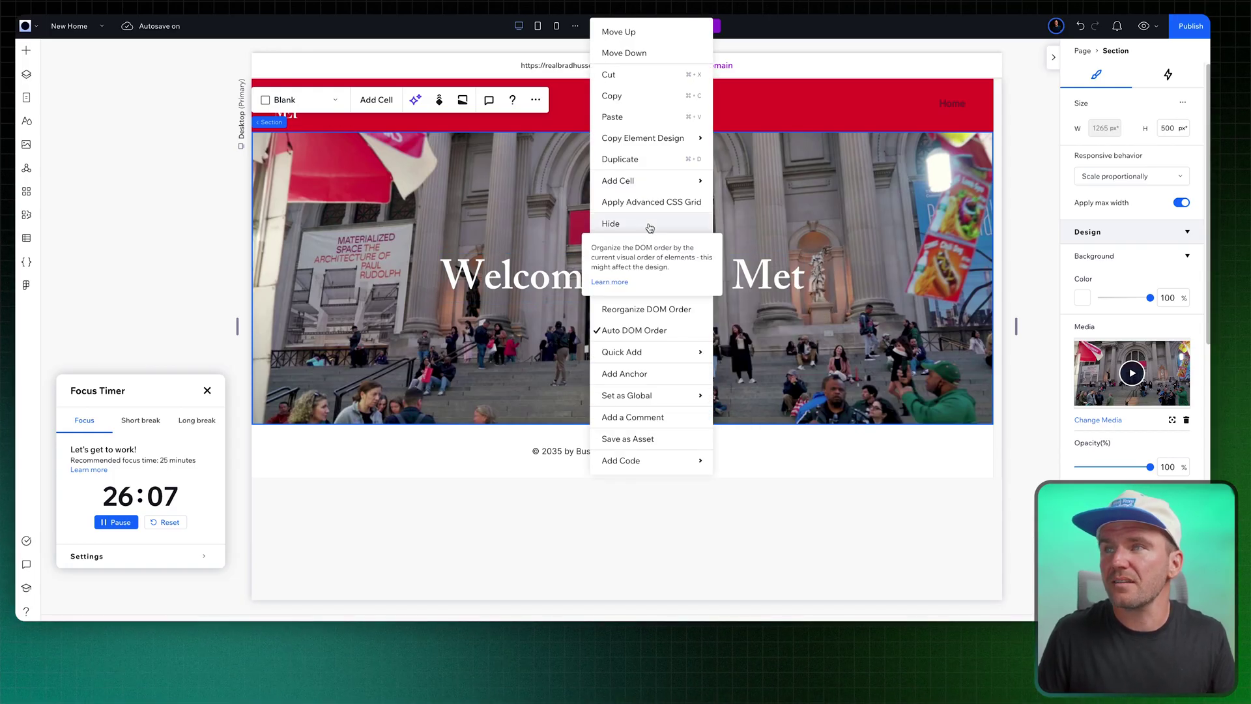
Add a Plan your visit button and stack it 20px below the Welcome heading
click(630, 322)
click(645, 331)
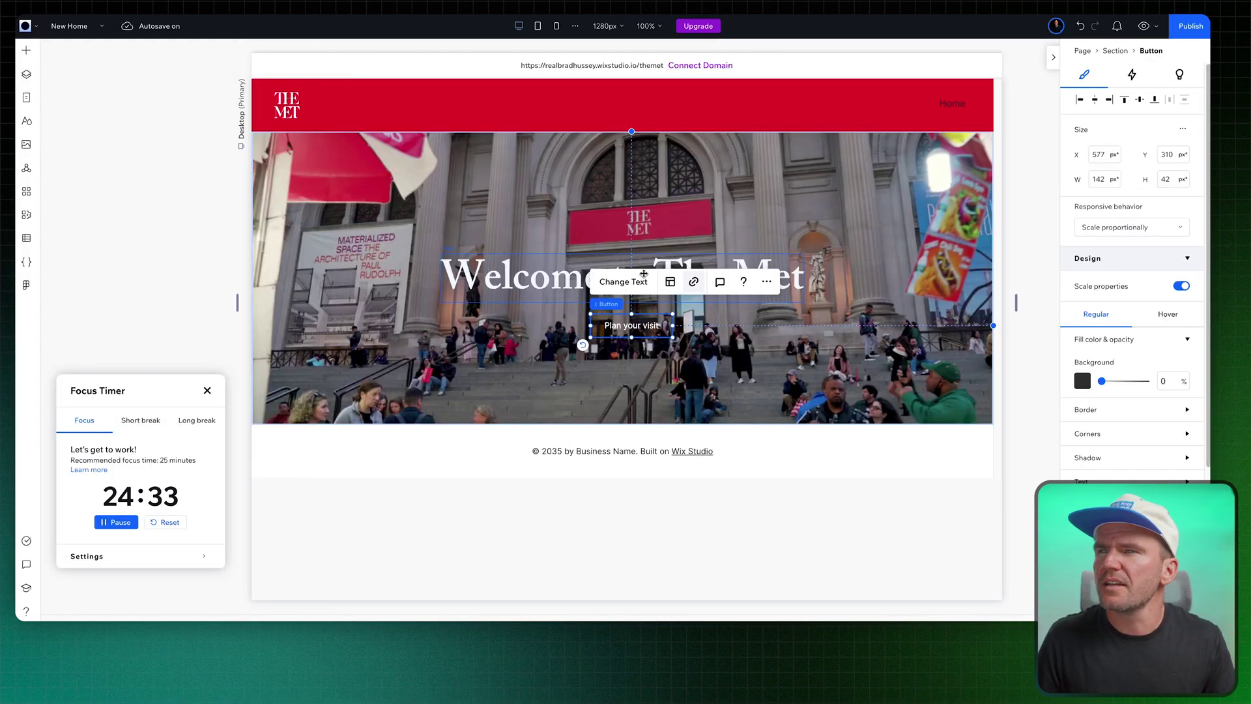
click(491, 275)
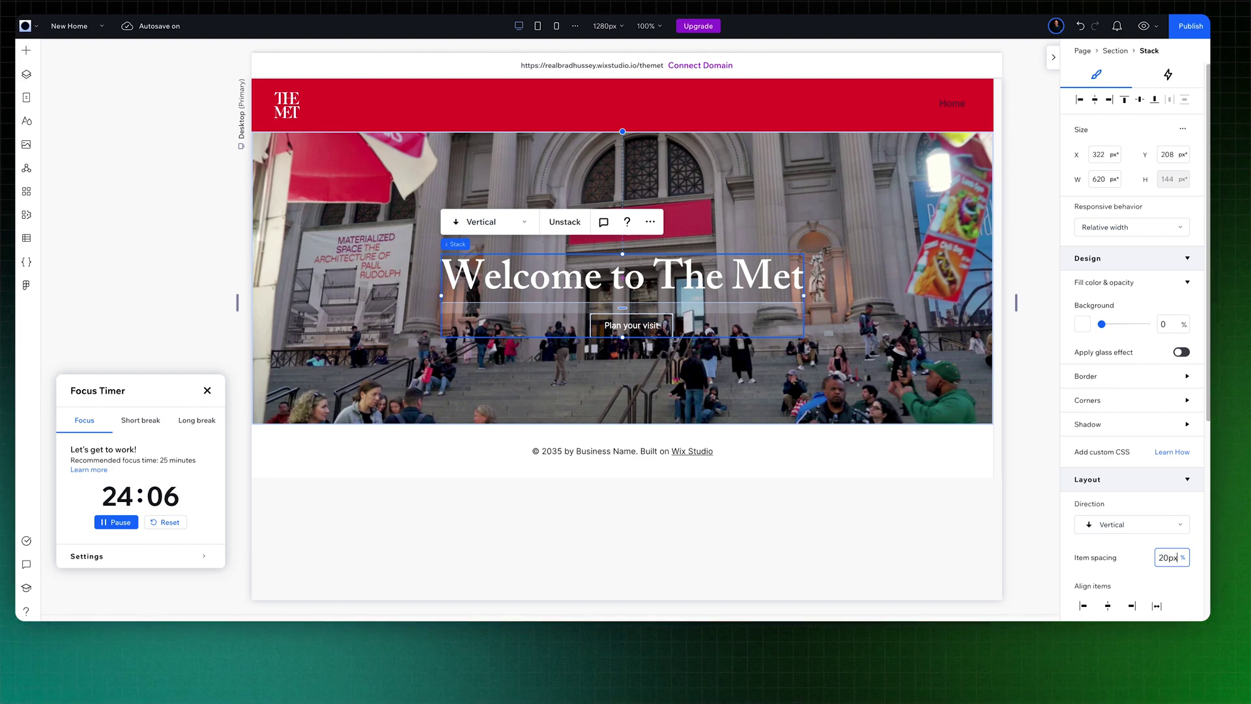
key(Escape)
Centre the heading-and-button stack vertically within the hero video
click(733, 288)
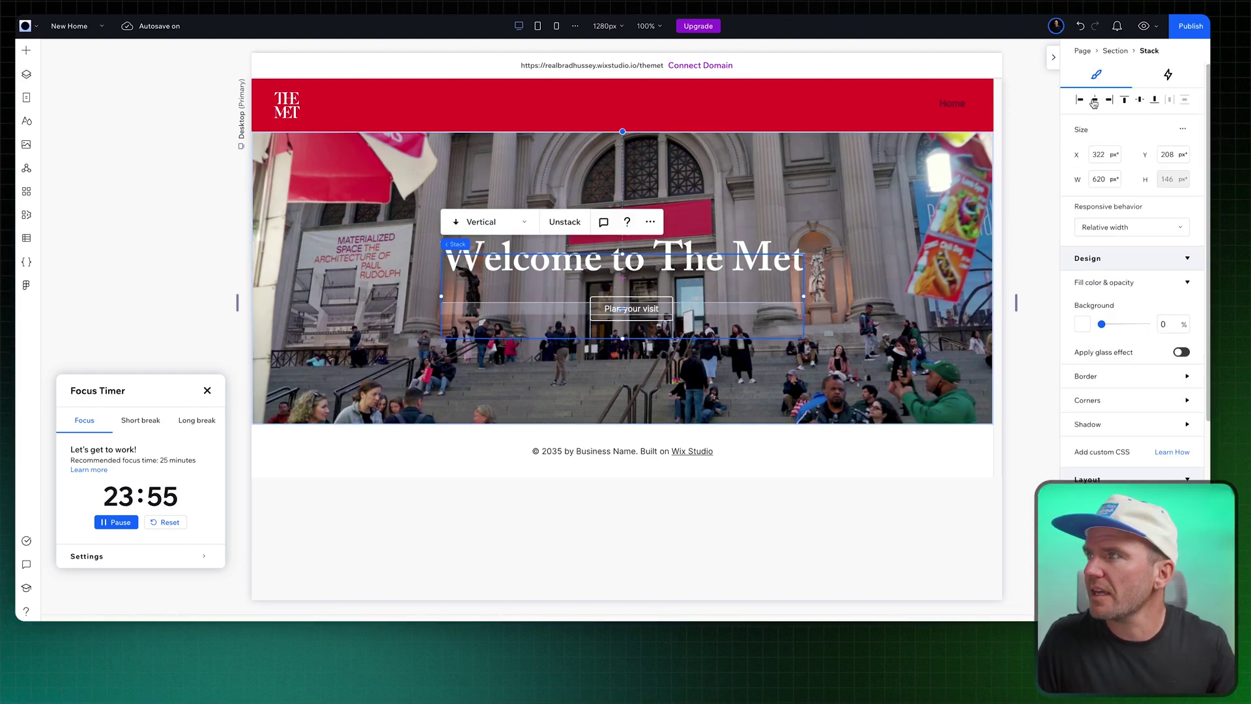
click(1124, 100)
click(1139, 101)
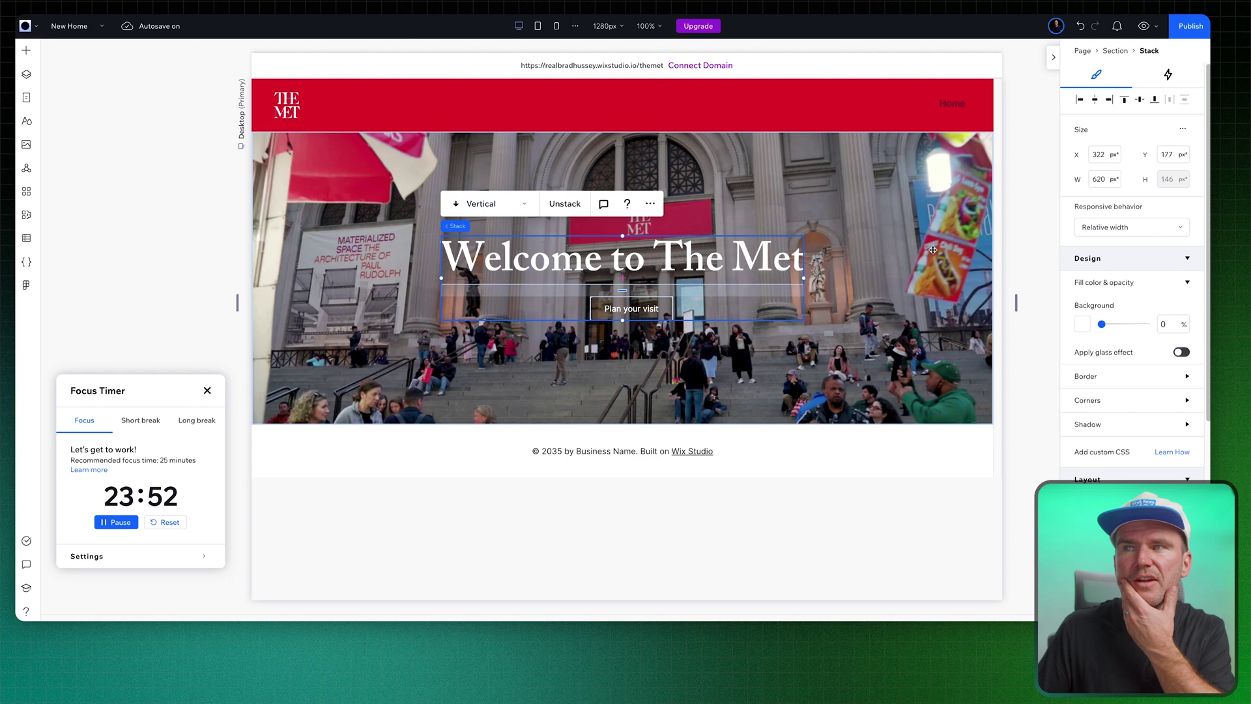
key(Escape)
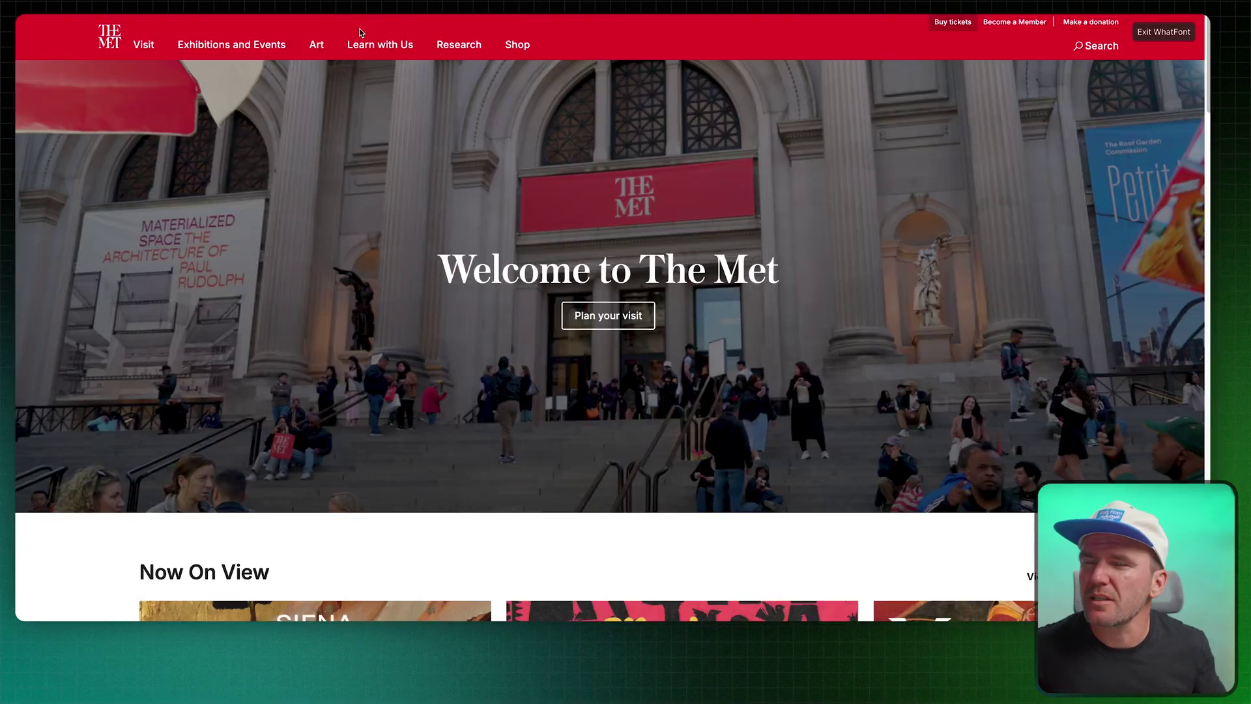
scroll(426, 196, down, 3)
scroll(425, 195, down, 3)
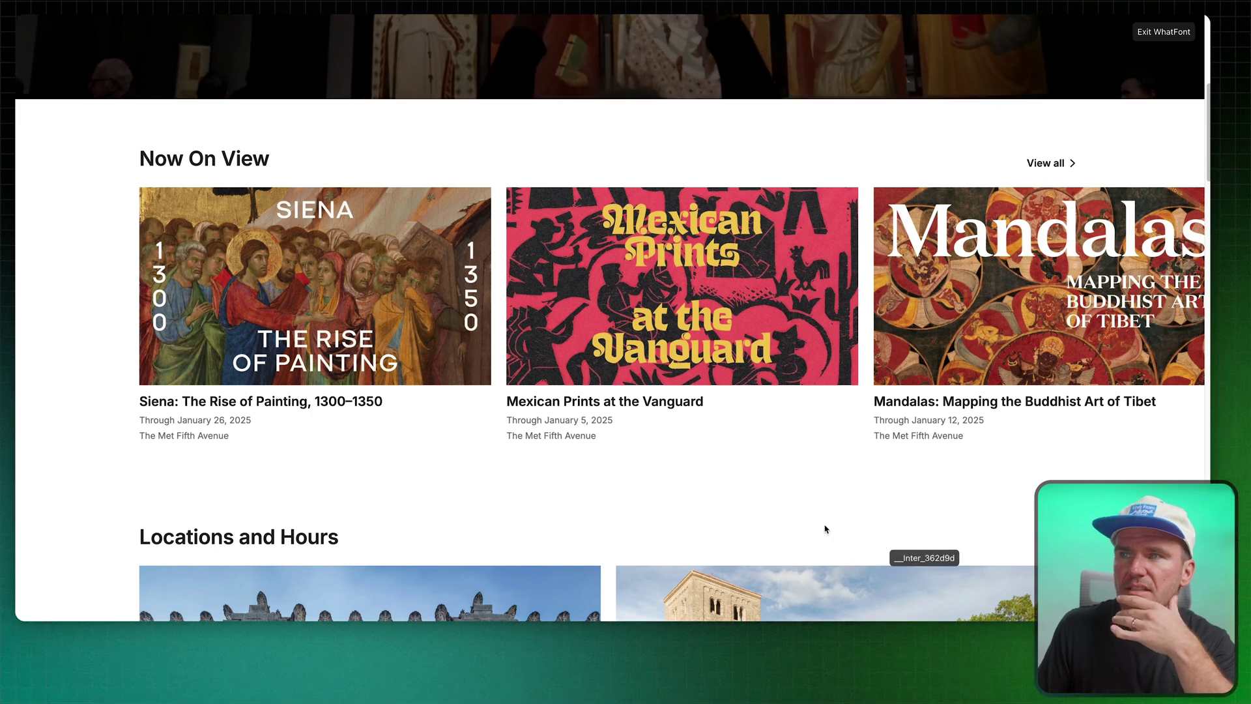
scroll(531, 447, down, 1)
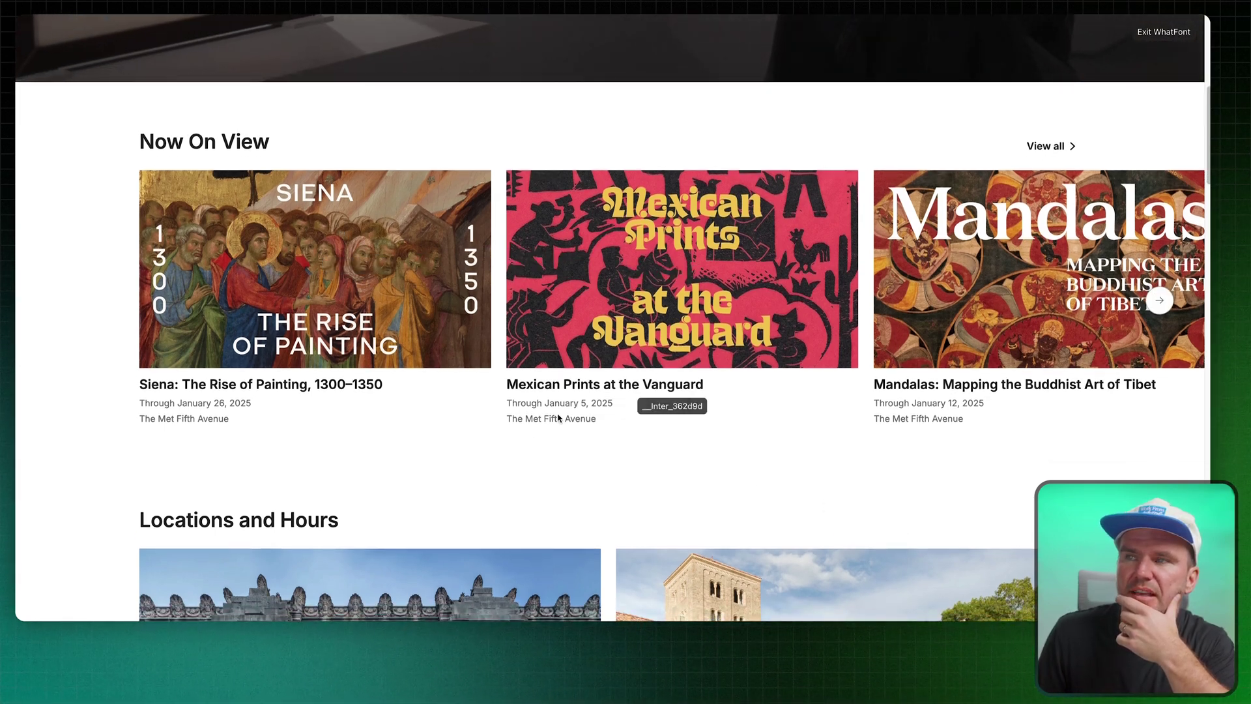
scroll(531, 363, down, 2)
scroll(109, 276, up, 1)
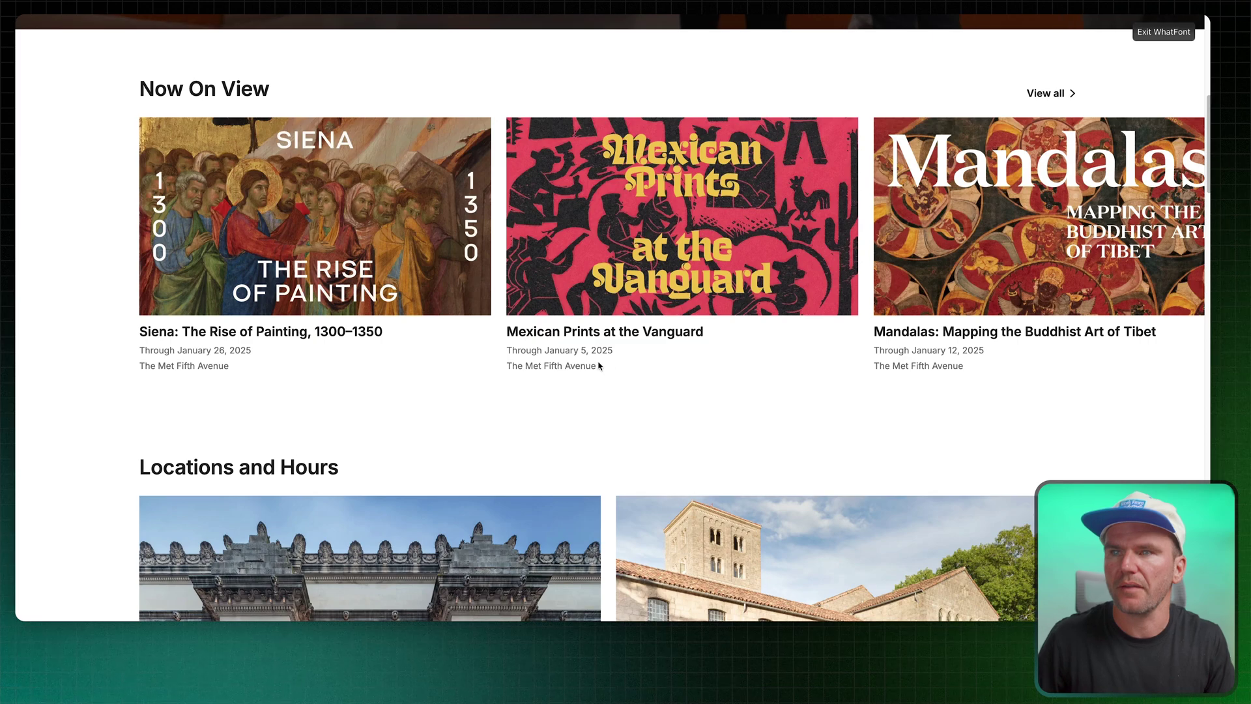
scroll(587, 352, down, 3)
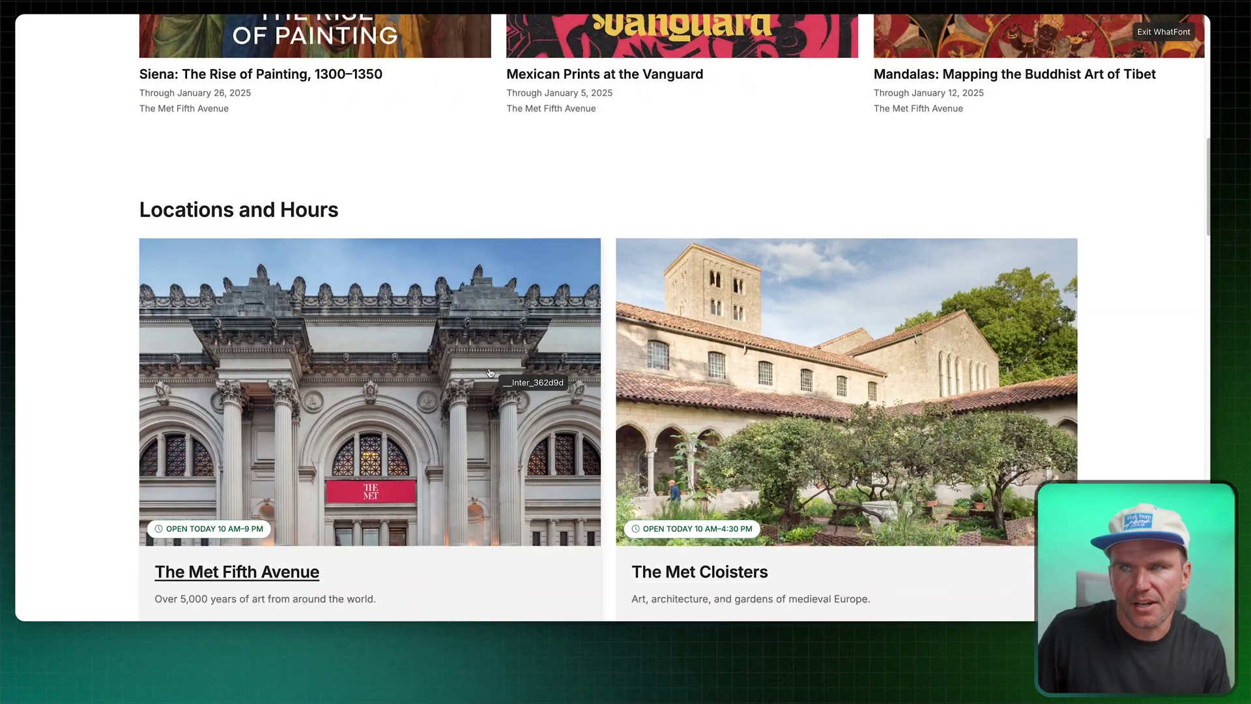
scroll(455, 537, up, 4)
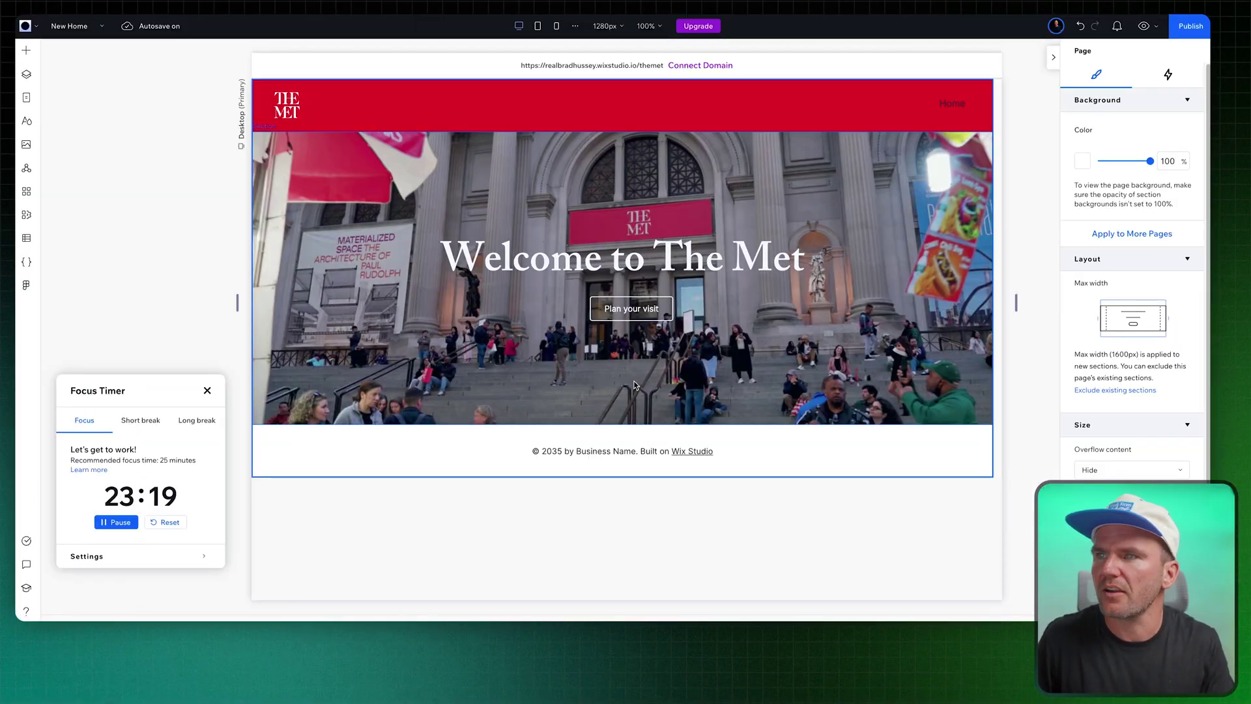
Add a blank section below the hero with a repeater switched to a full-width slider
click(637, 426)
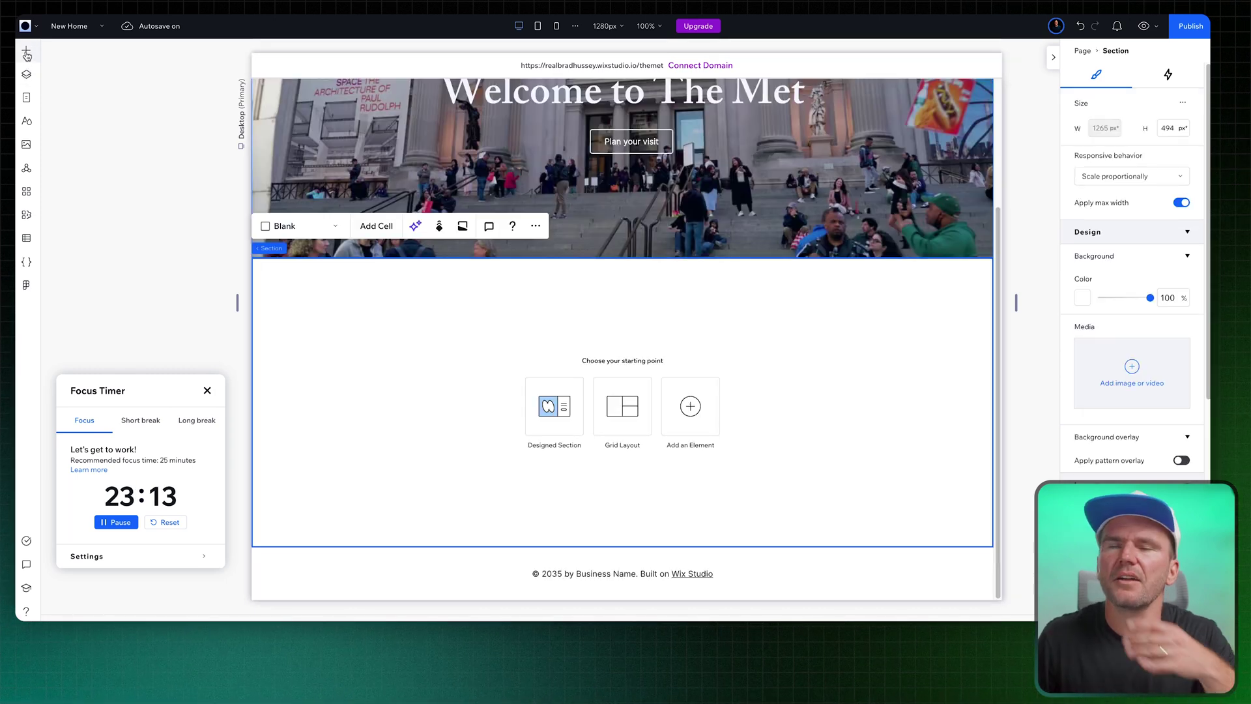
click(26, 54)
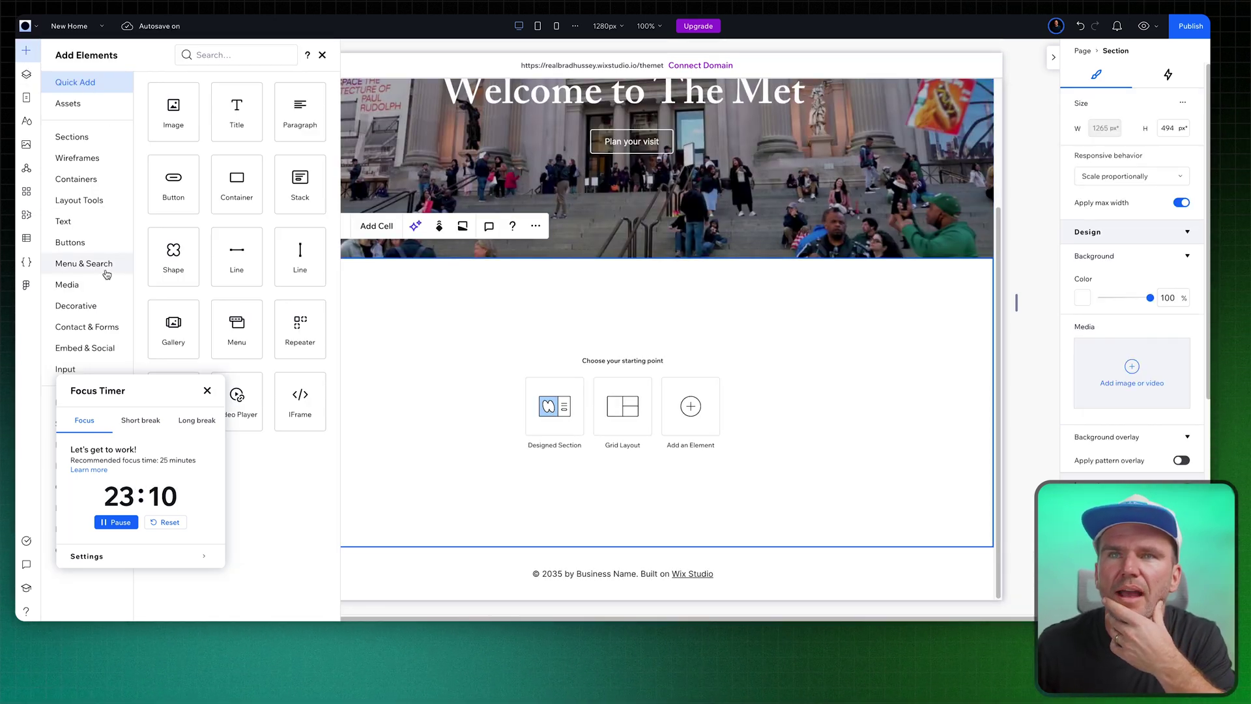
click(296, 337)
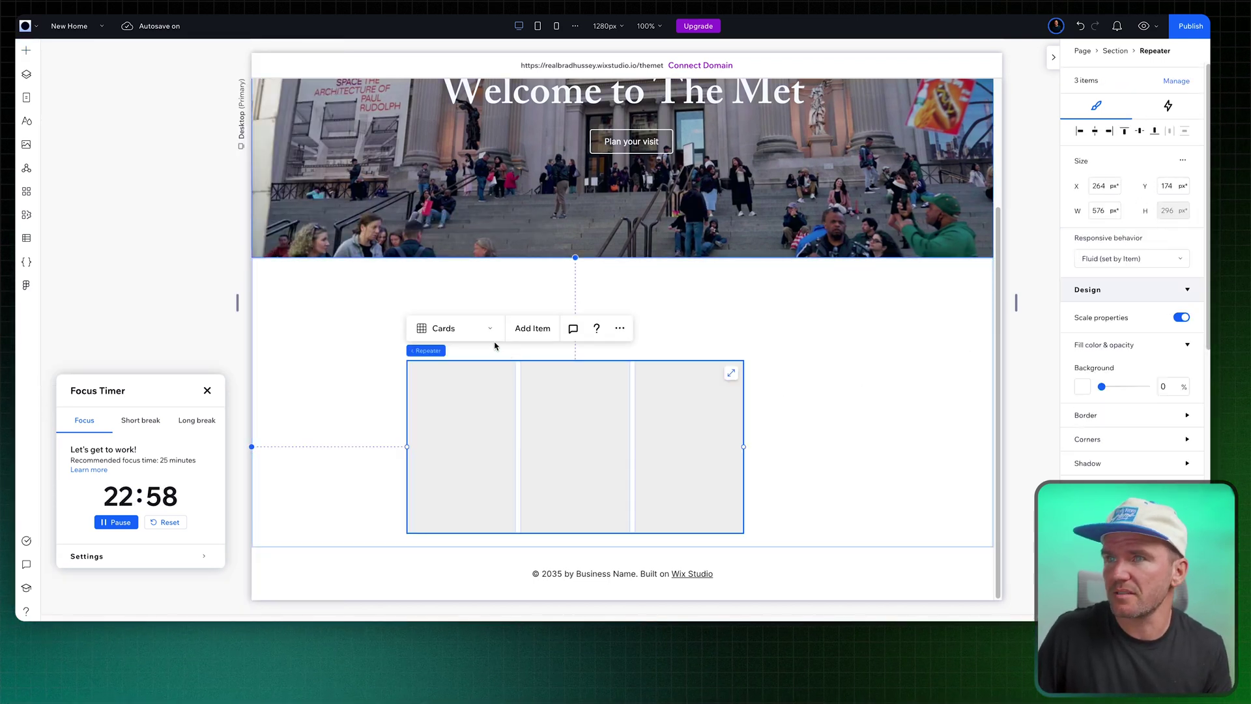
click(459, 332)
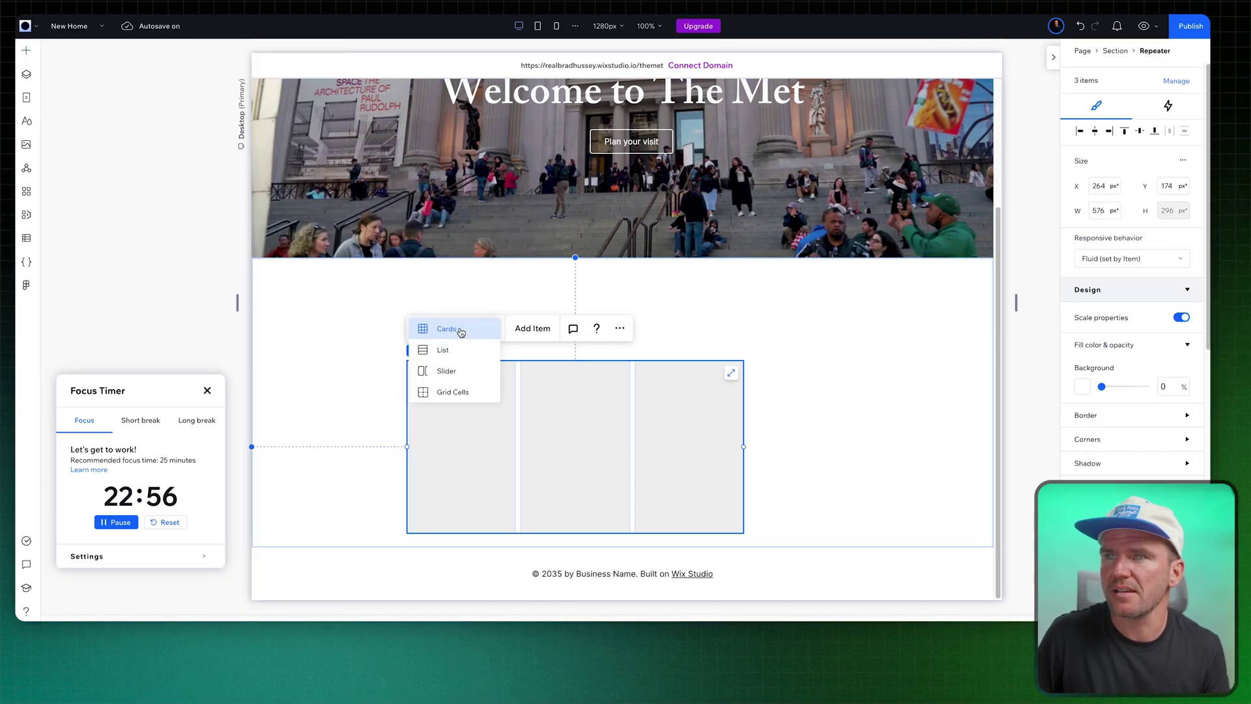
click(461, 369)
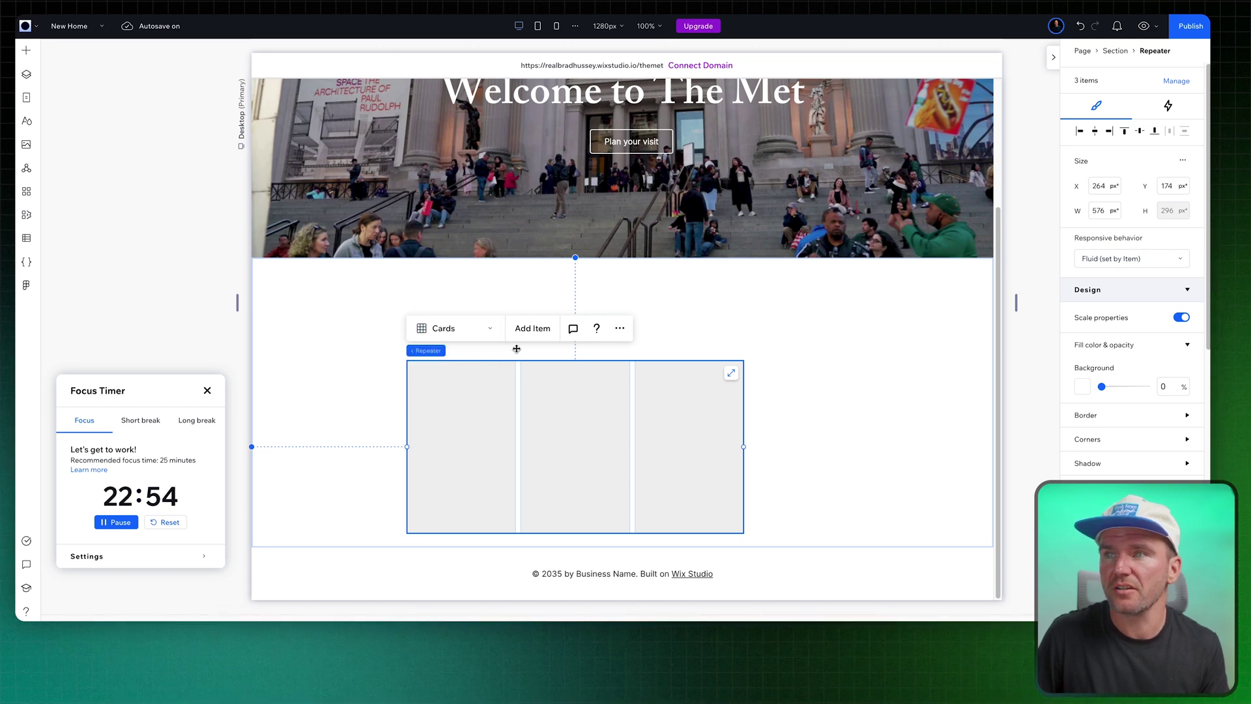
click(730, 378)
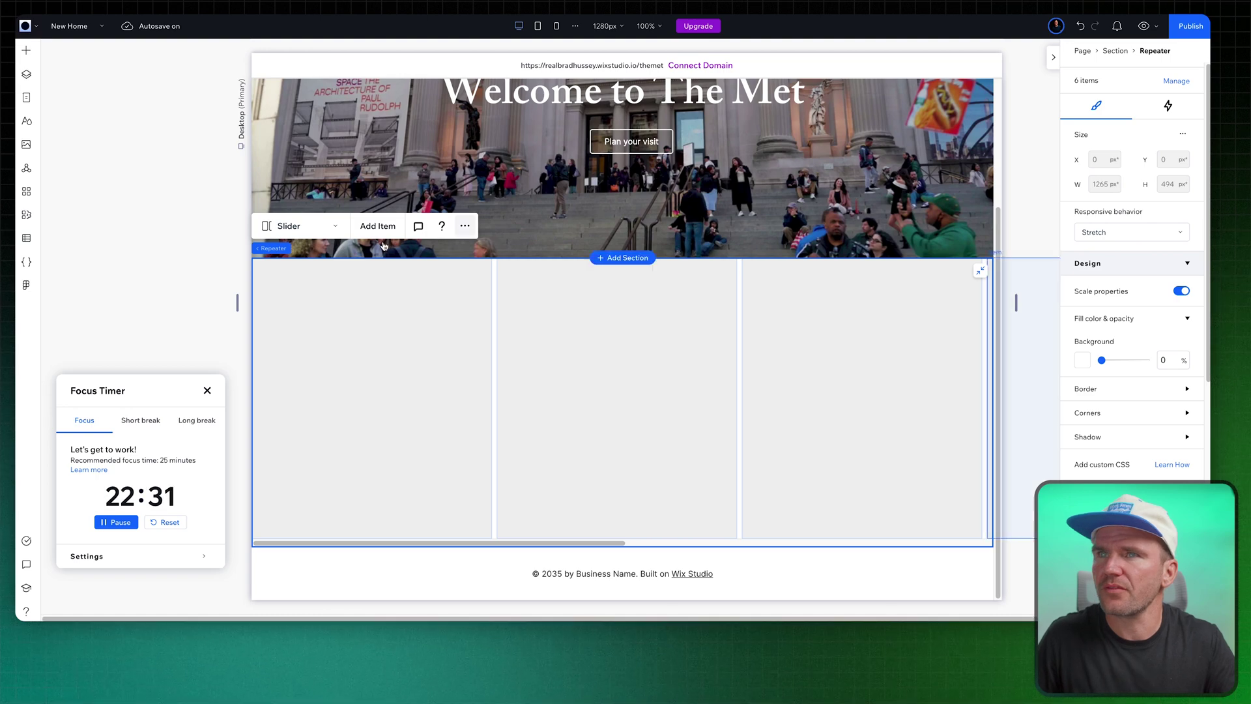
Give the slider section 5% top padding
click(266, 249)
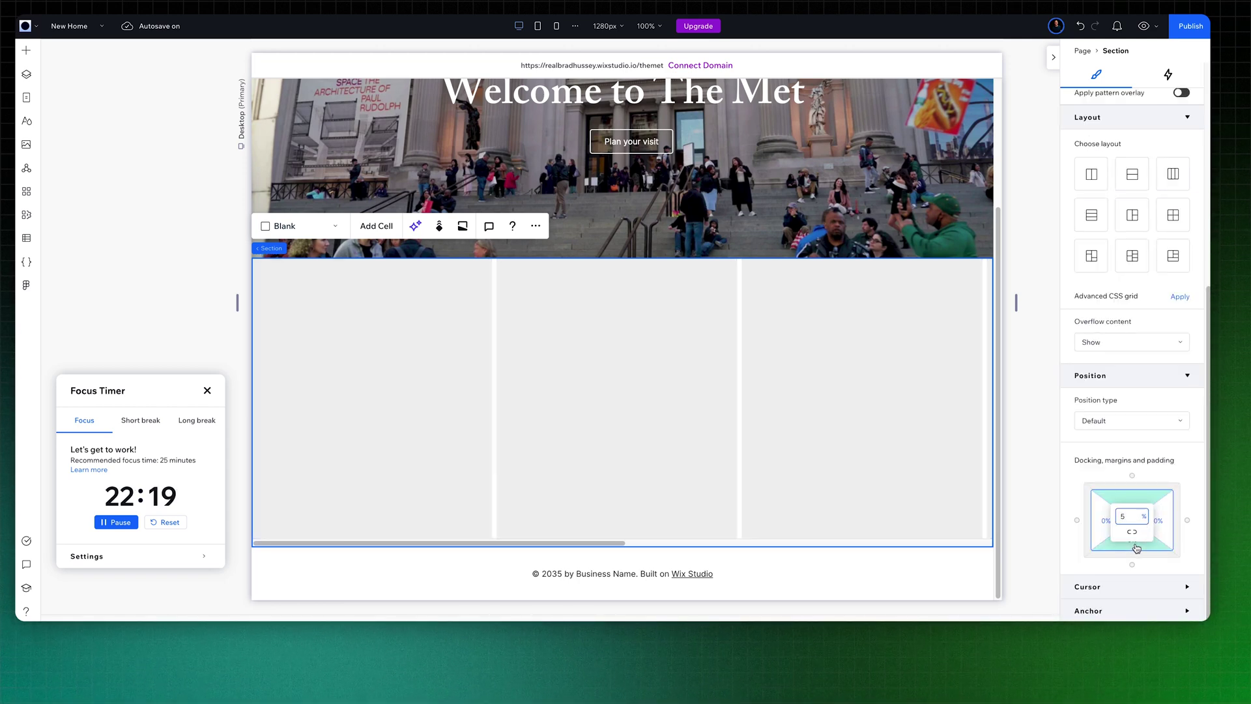
key(Return)
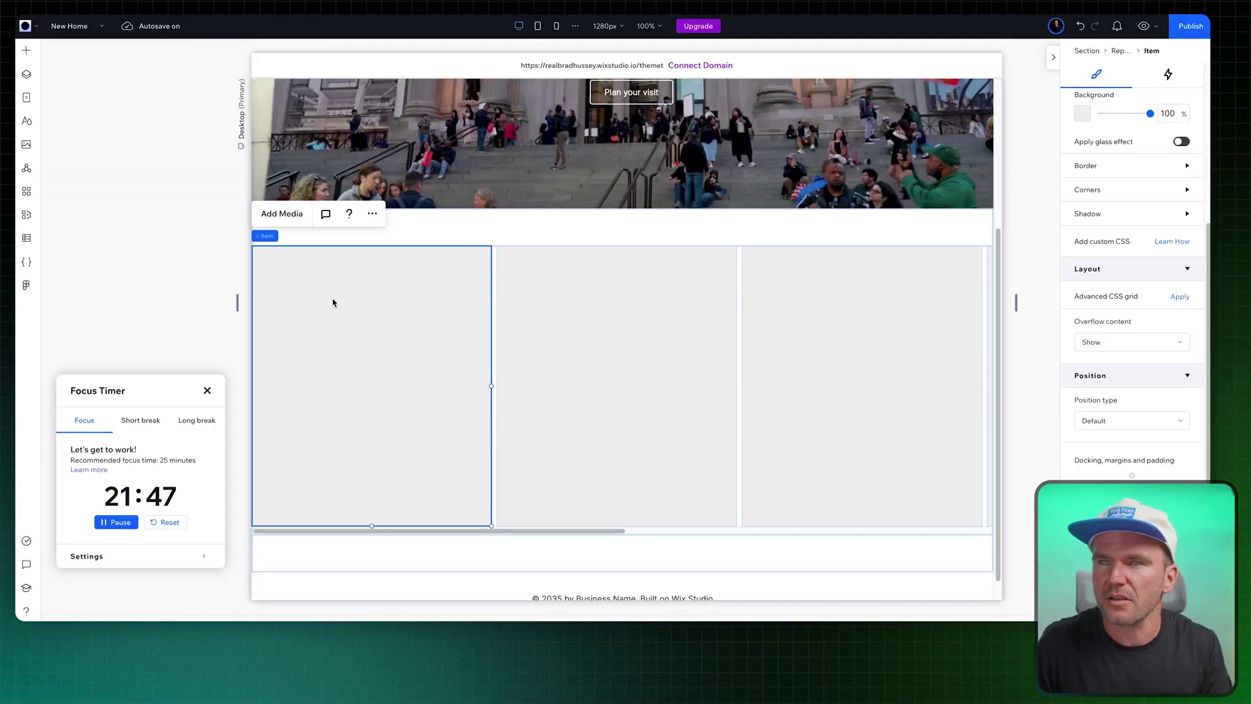
Add an image to every slider card, reset its proportions, and swap the first for the Siena artwork
right_click(333, 303)
click(479, 475)
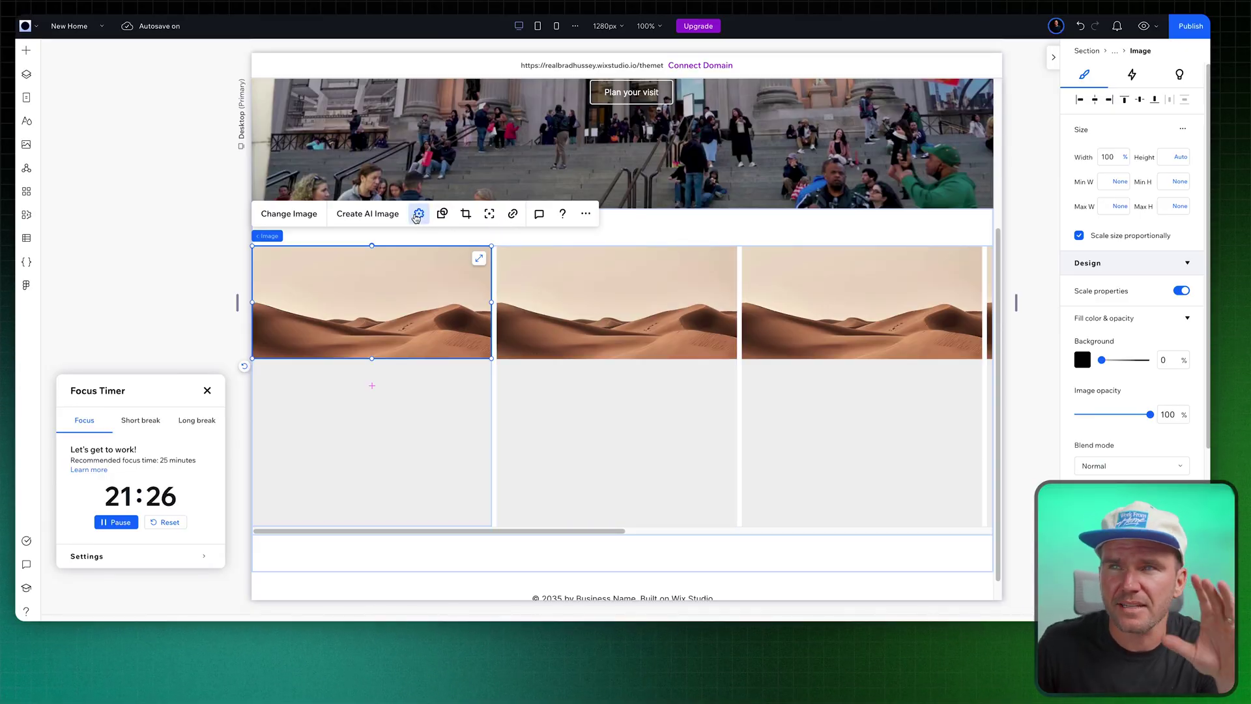
click(417, 214)
click(562, 383)
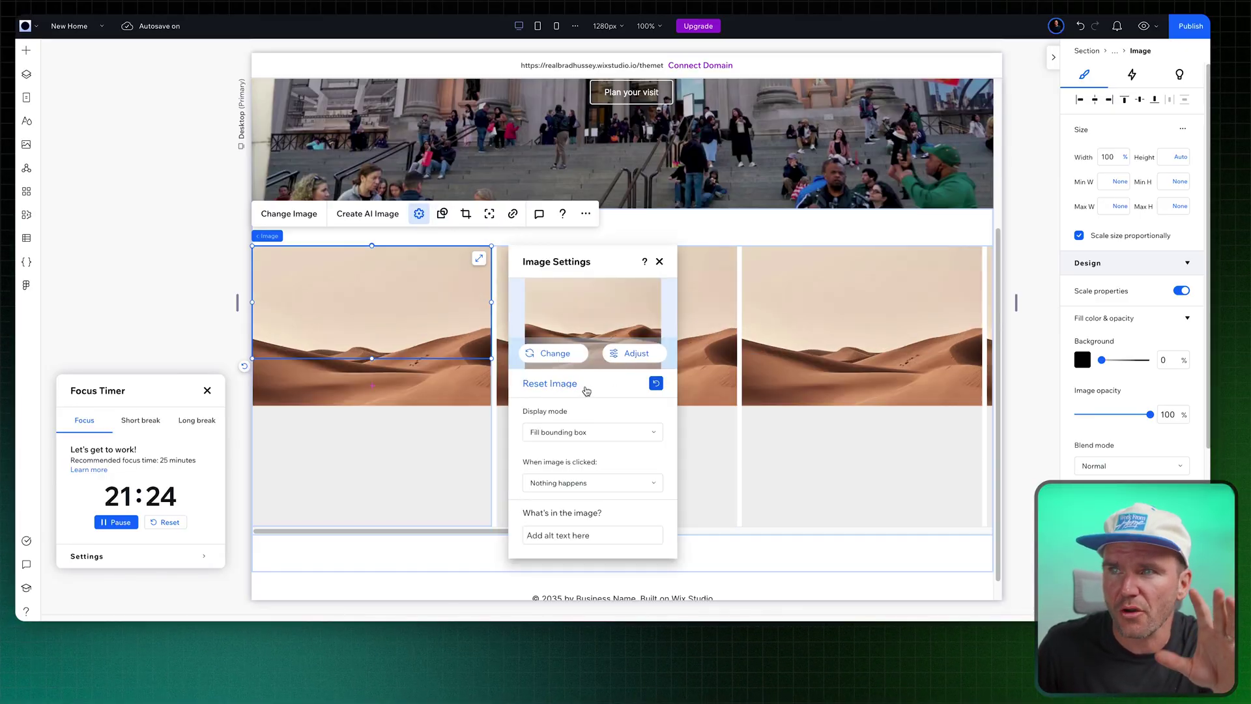
click(660, 262)
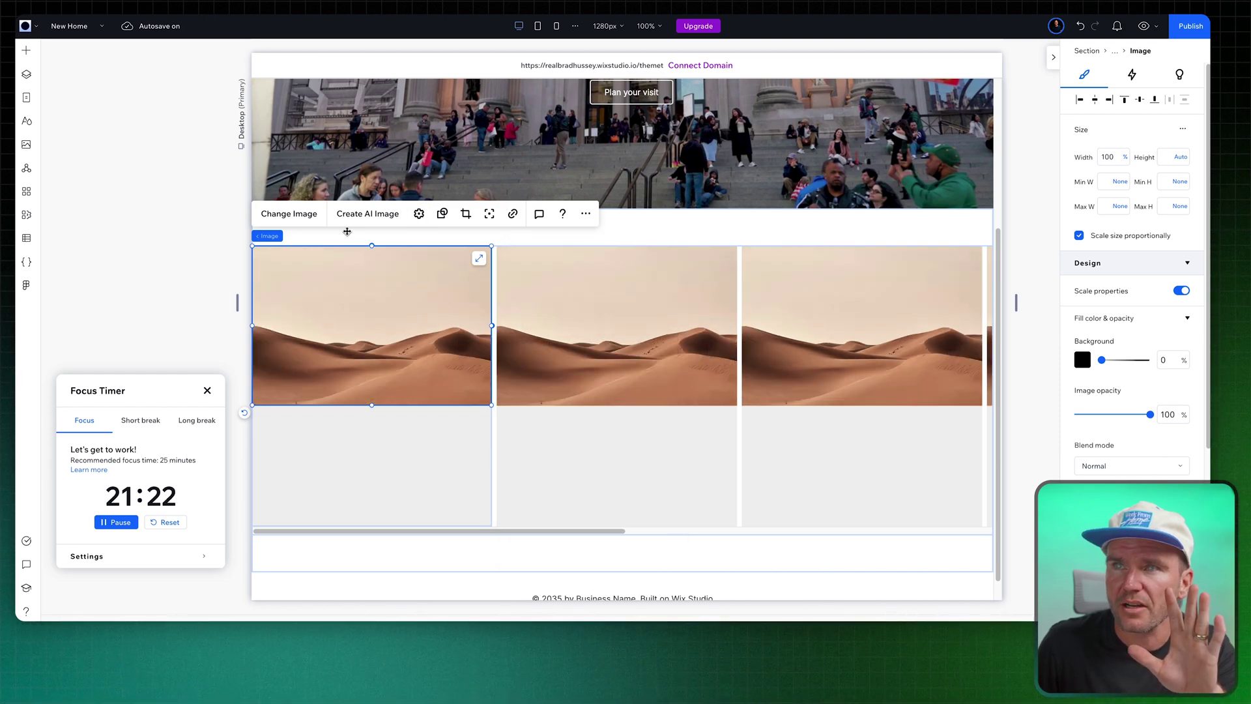
click(291, 221)
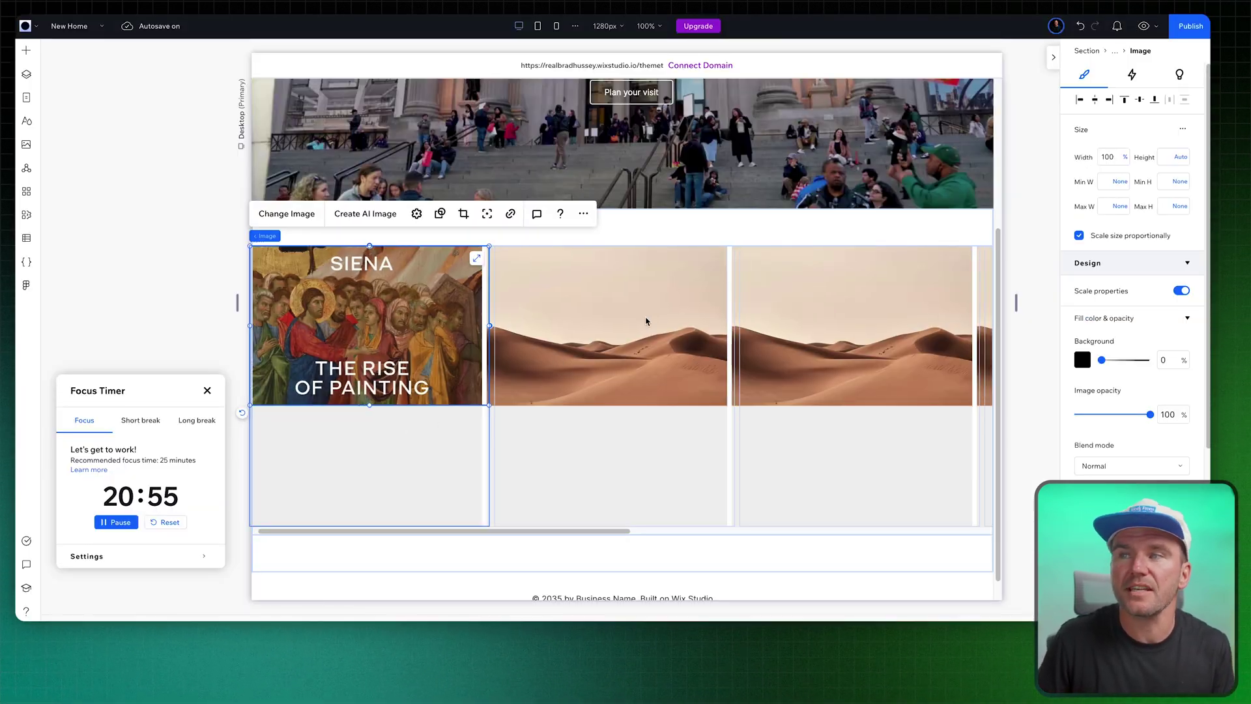
scroll(576, 347, right, 5)
scroll(576, 348, left, 5)
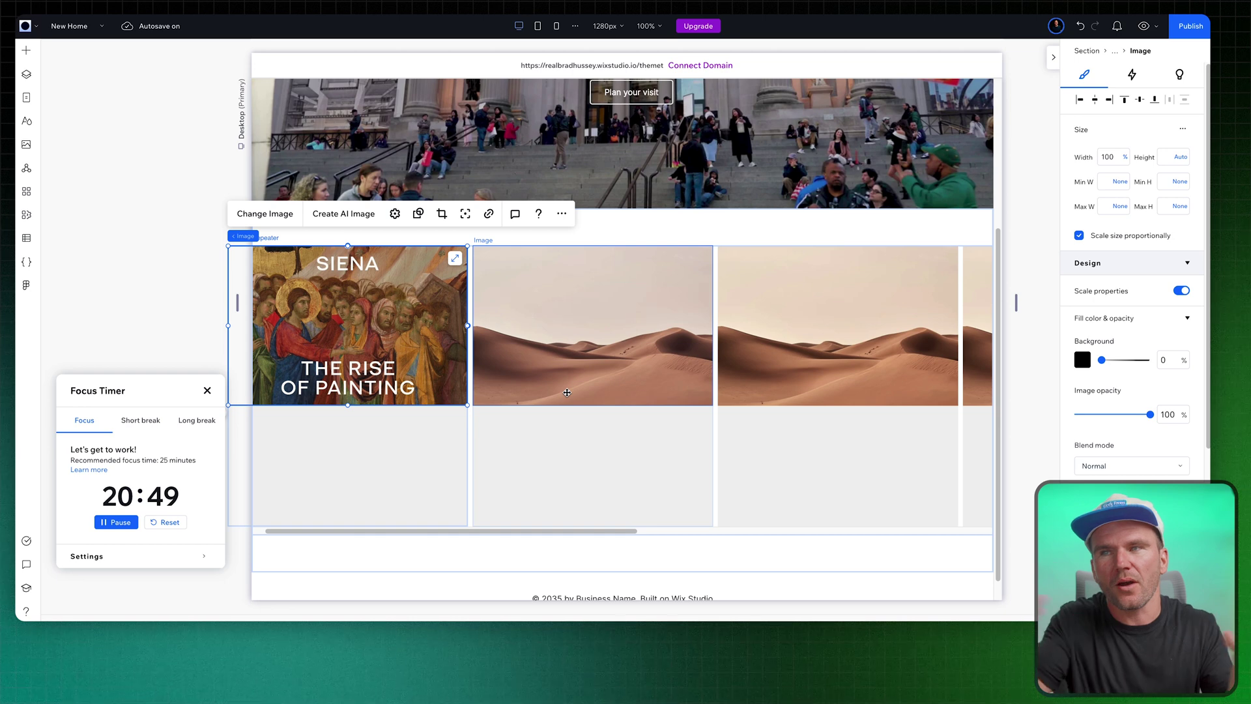
scroll(566, 392, down, 2)
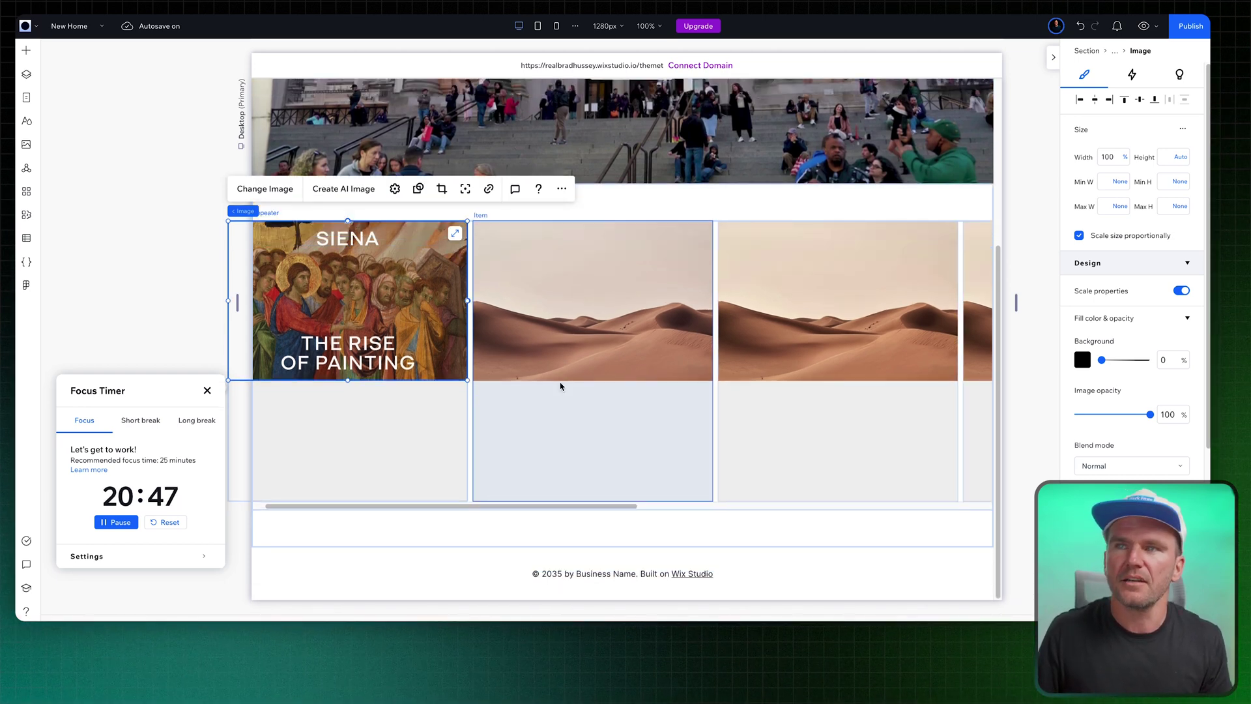
Replace the second card's placeholder with an exhibition poster image
click(579, 306)
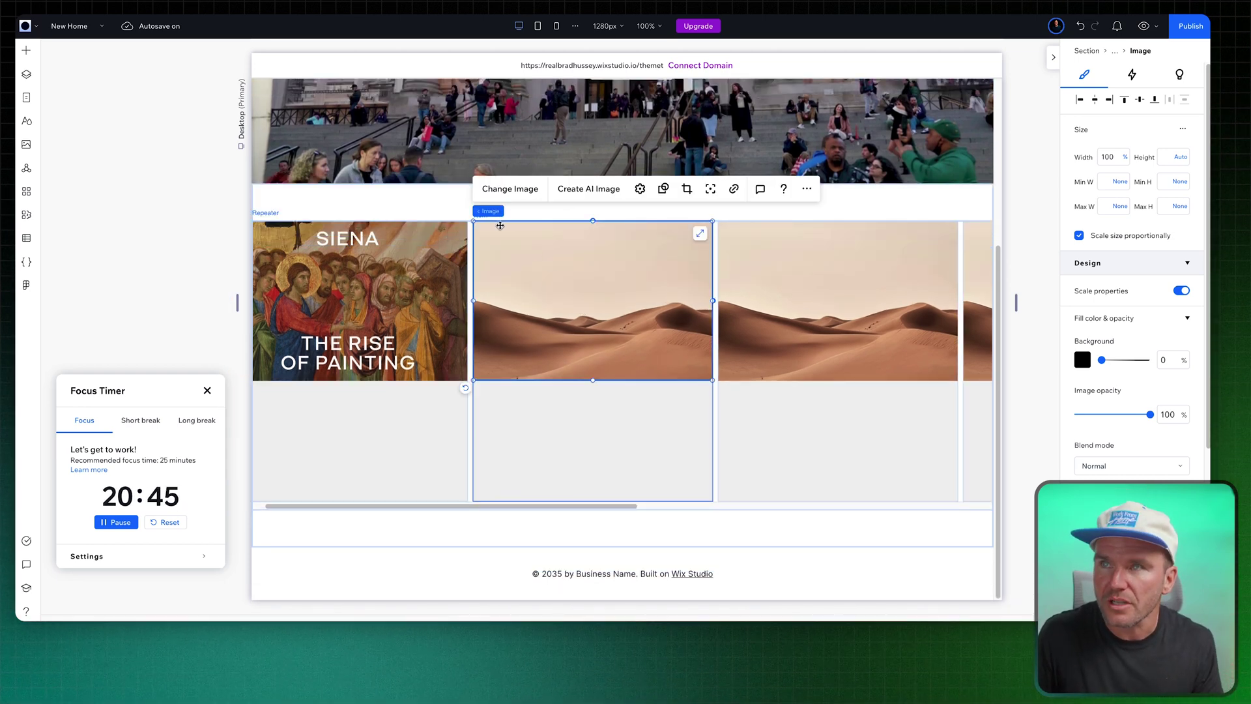
click(511, 188)
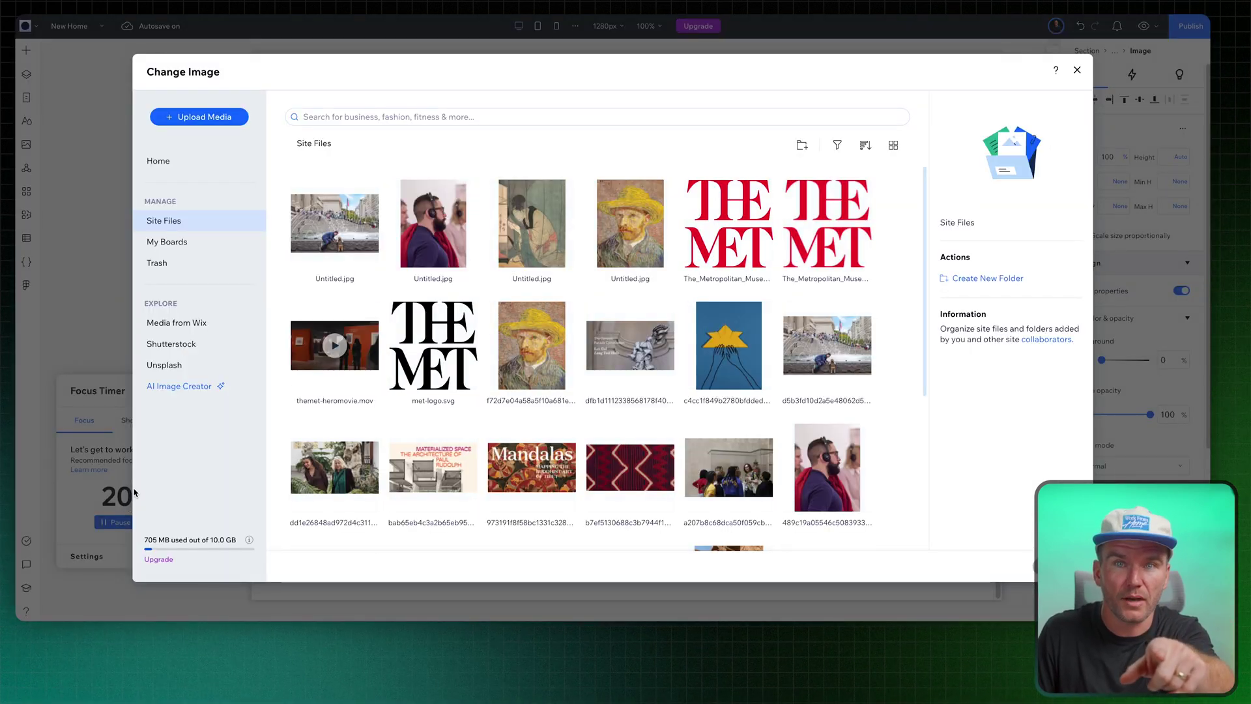
scroll(532, 346, down, 5)
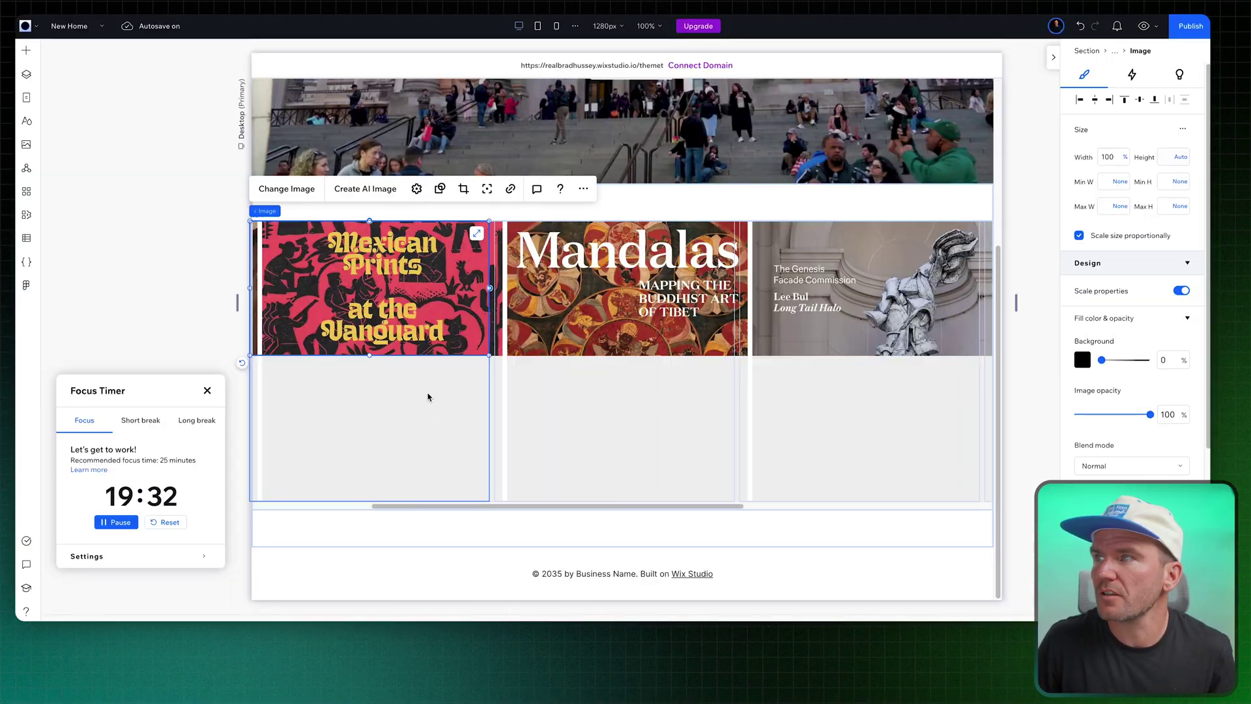
scroll(427, 397, right, 6)
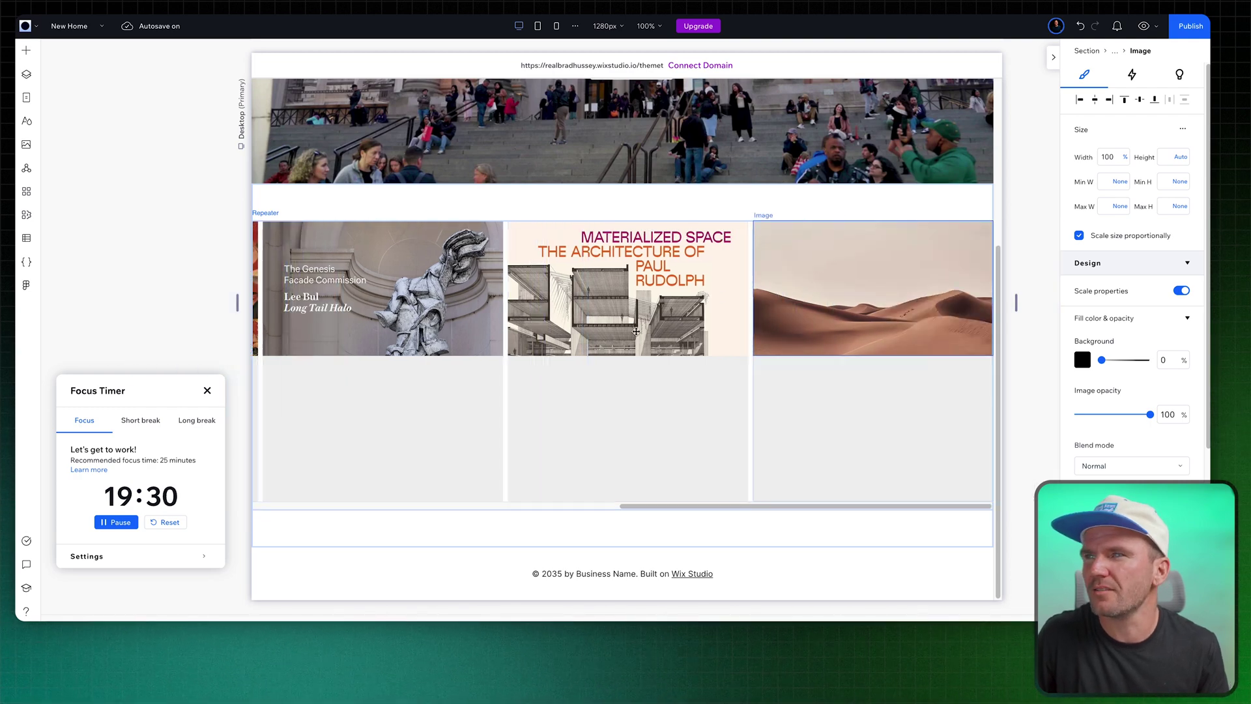
scroll(636, 331, left, 10)
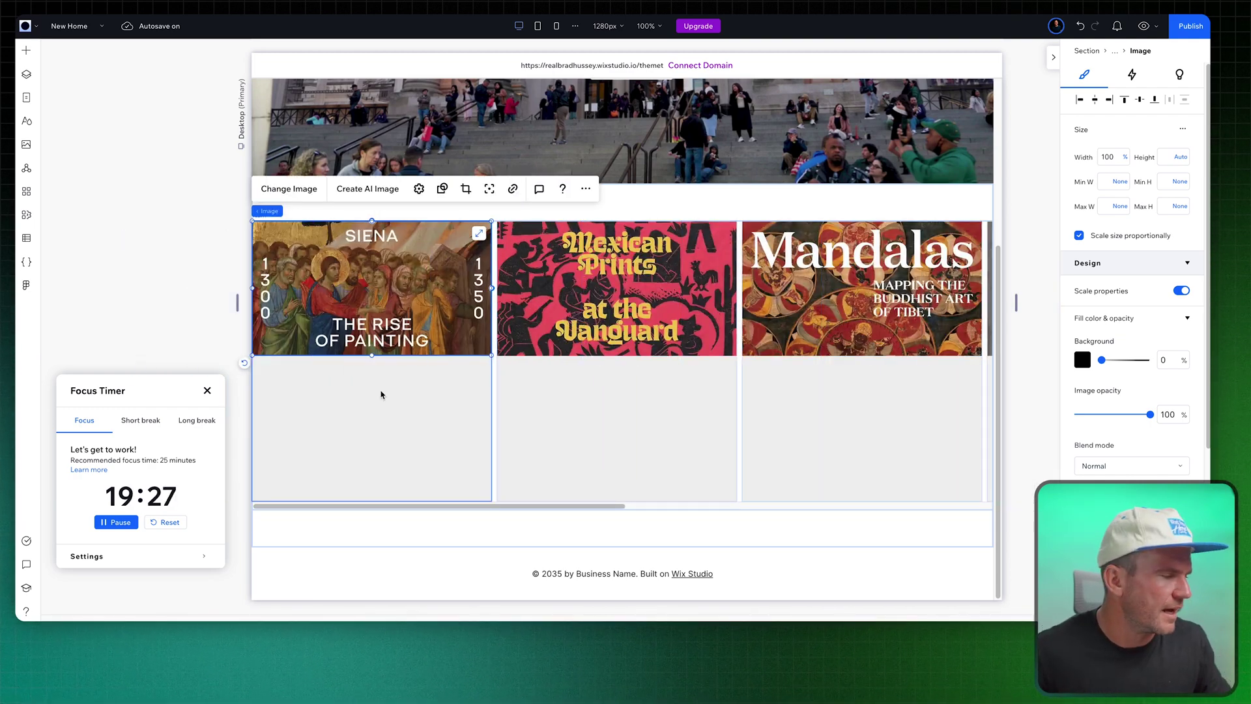
Add a title and paragraph under each card image and stretch them across the card width
right_click(273, 383)
click(439, 330)
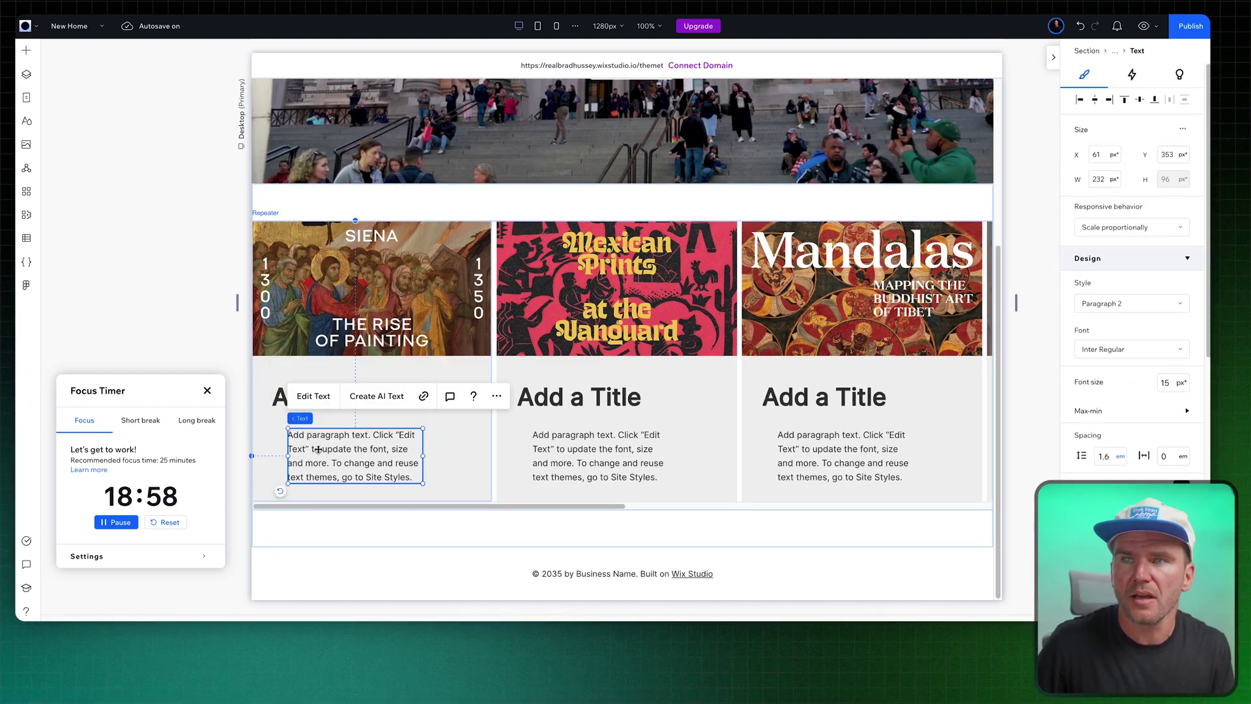
drag(318, 448, 313, 445)
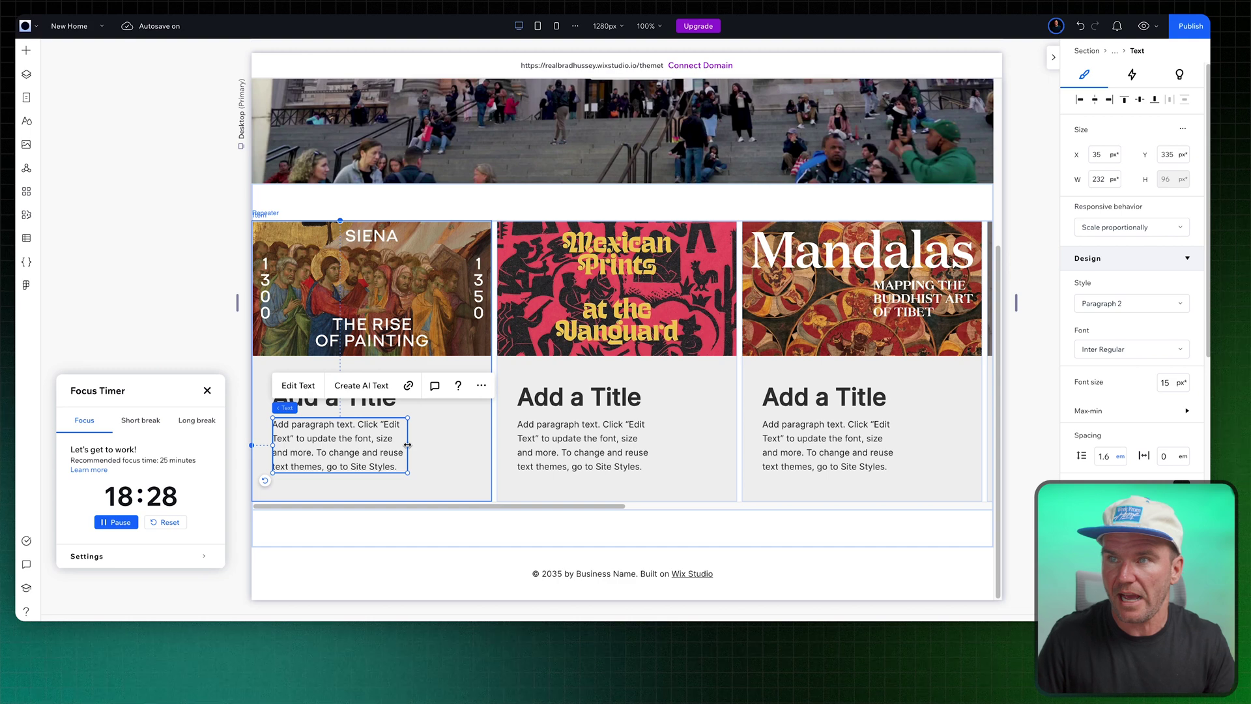
shift+click(382, 407)
drag(409, 427, 492, 429)
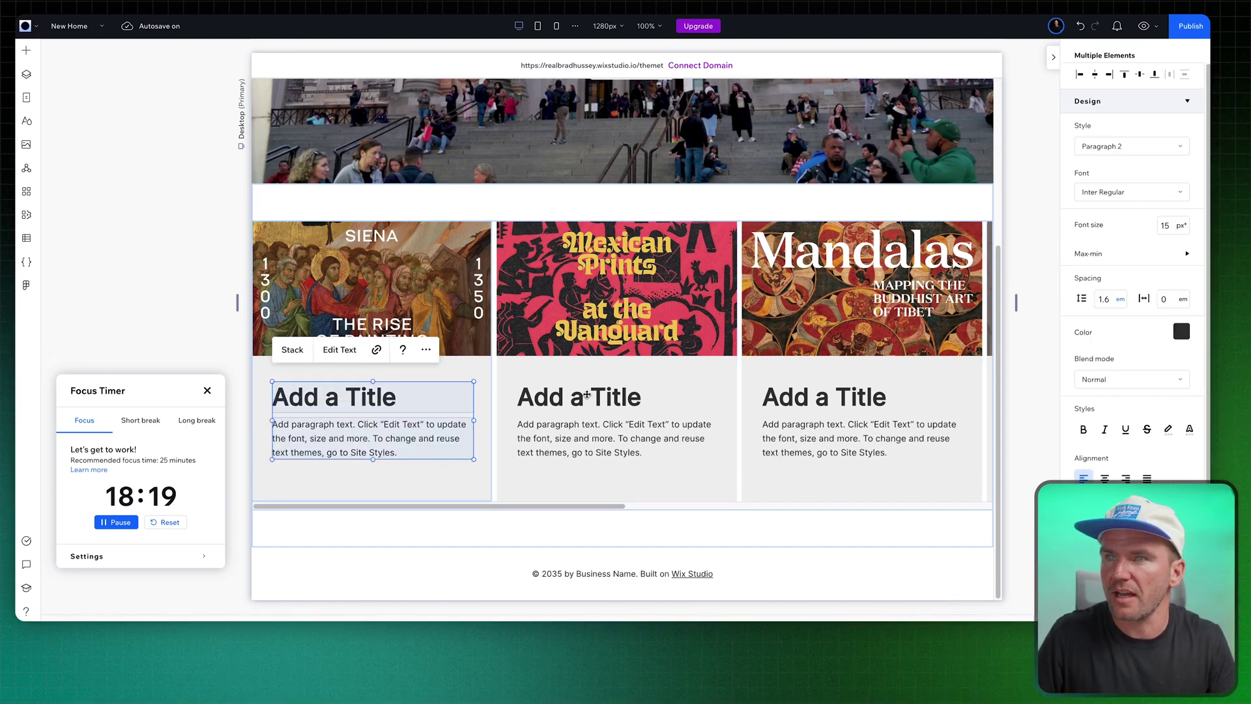
click(498, 411)
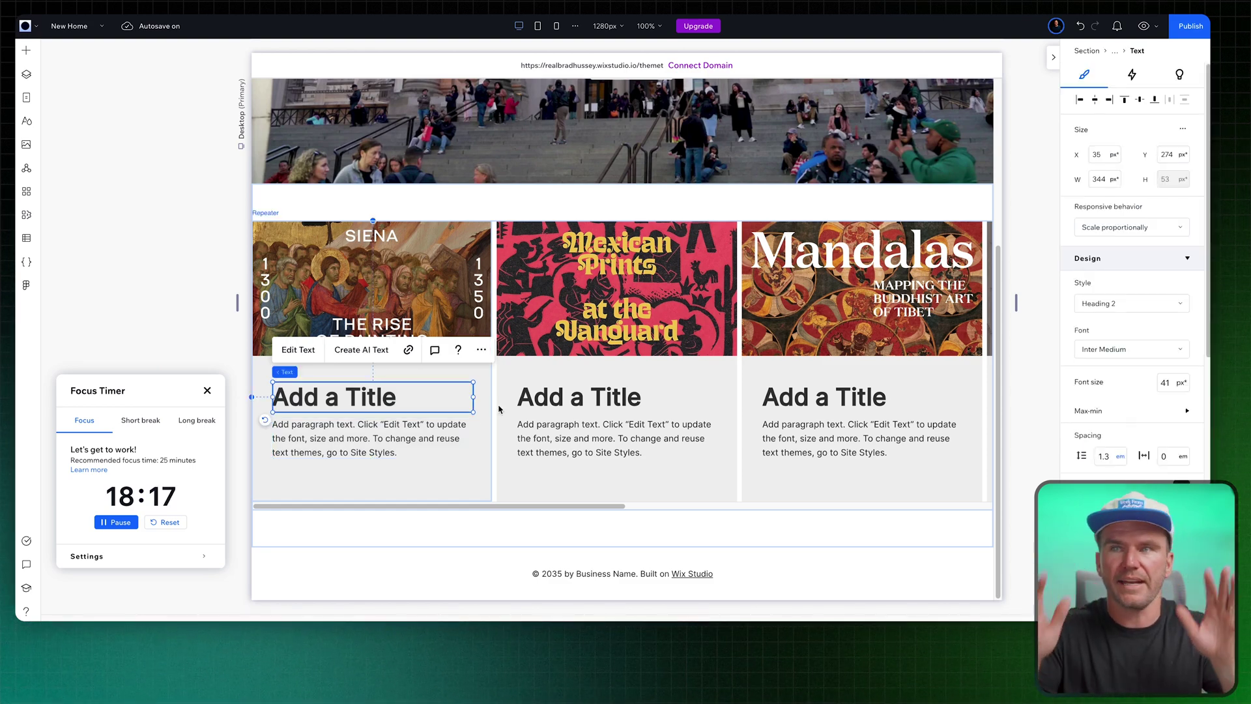
click(1109, 156)
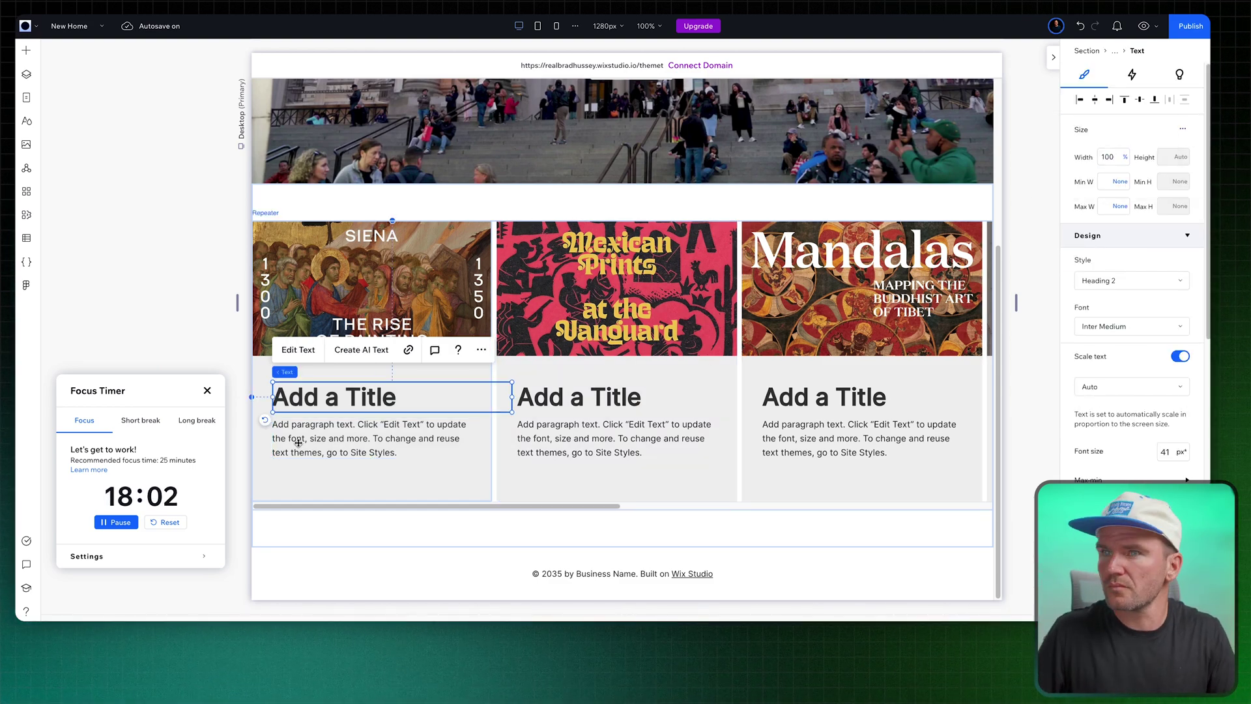
Set the card title to the smaller Heading 6 style and keep it grouped with the paragraph
shift+click(470, 435)
click(292, 349)
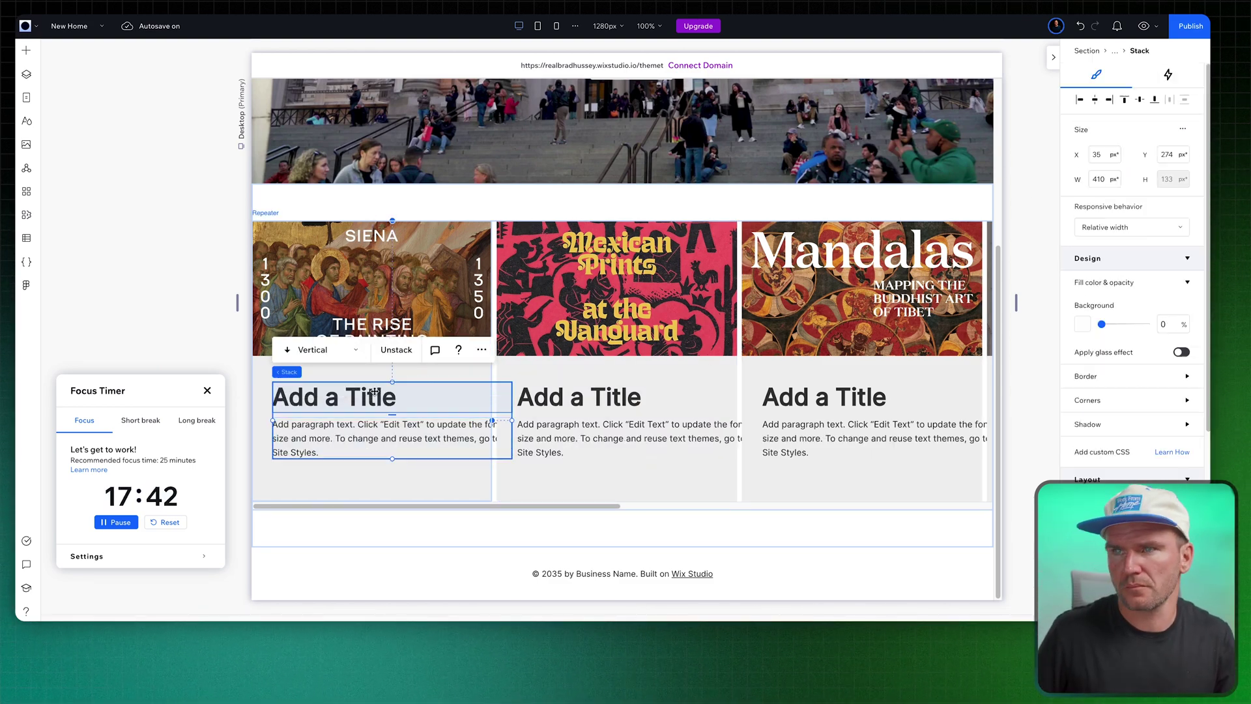
click(333, 396)
click(1131, 192)
click(1105, 447)
shift+click(344, 421)
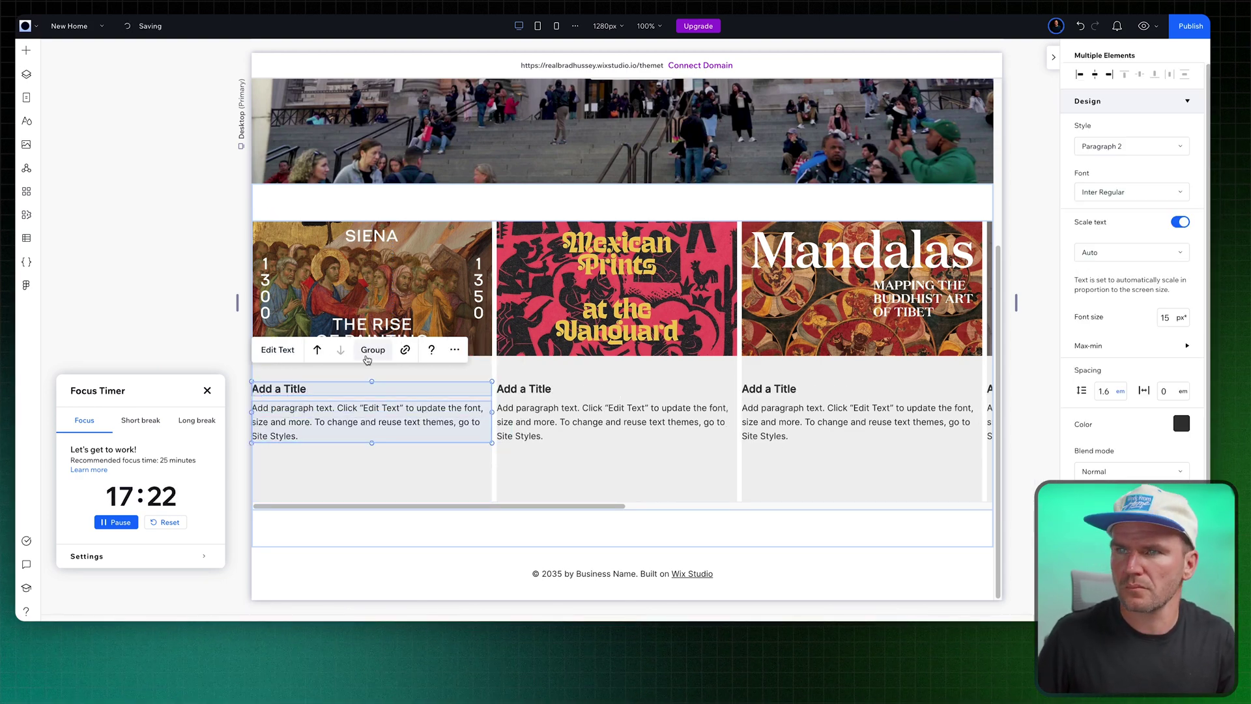
click(294, 389)
shift+click(344, 421)
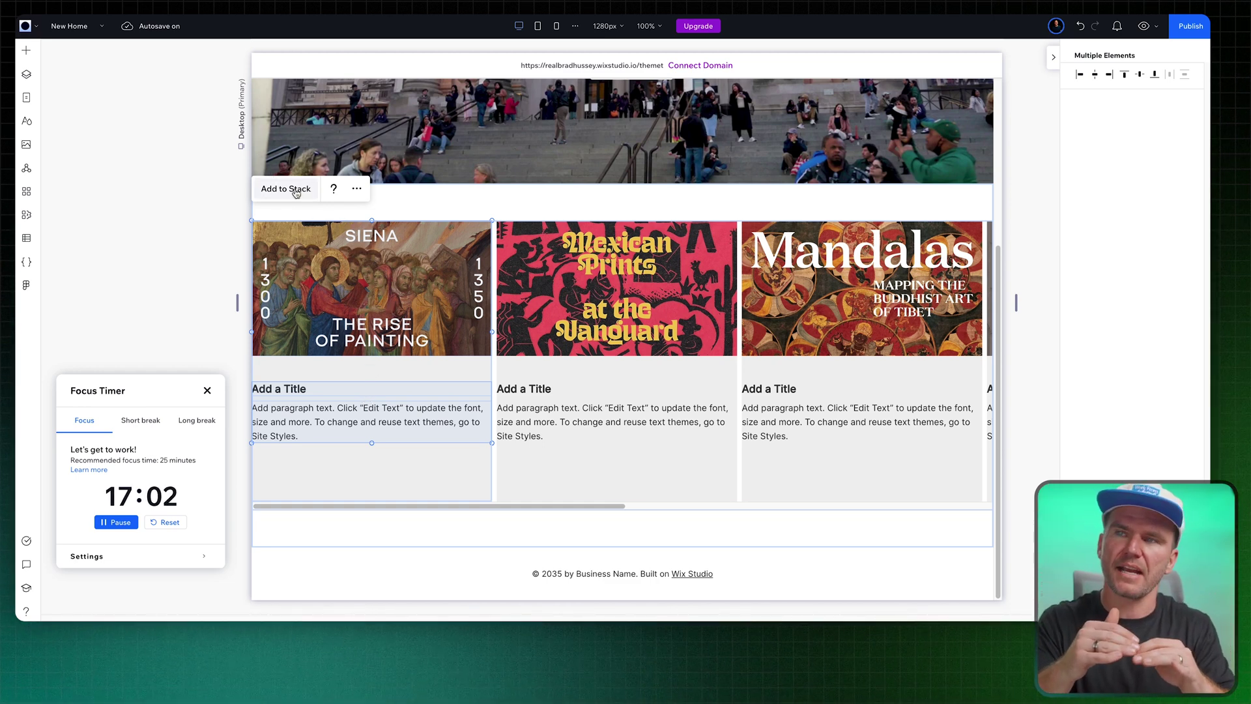
Stack the card title and paragraph vertically via More actions and tighten their item spacing
click(357, 189)
mouse_move(383, 307)
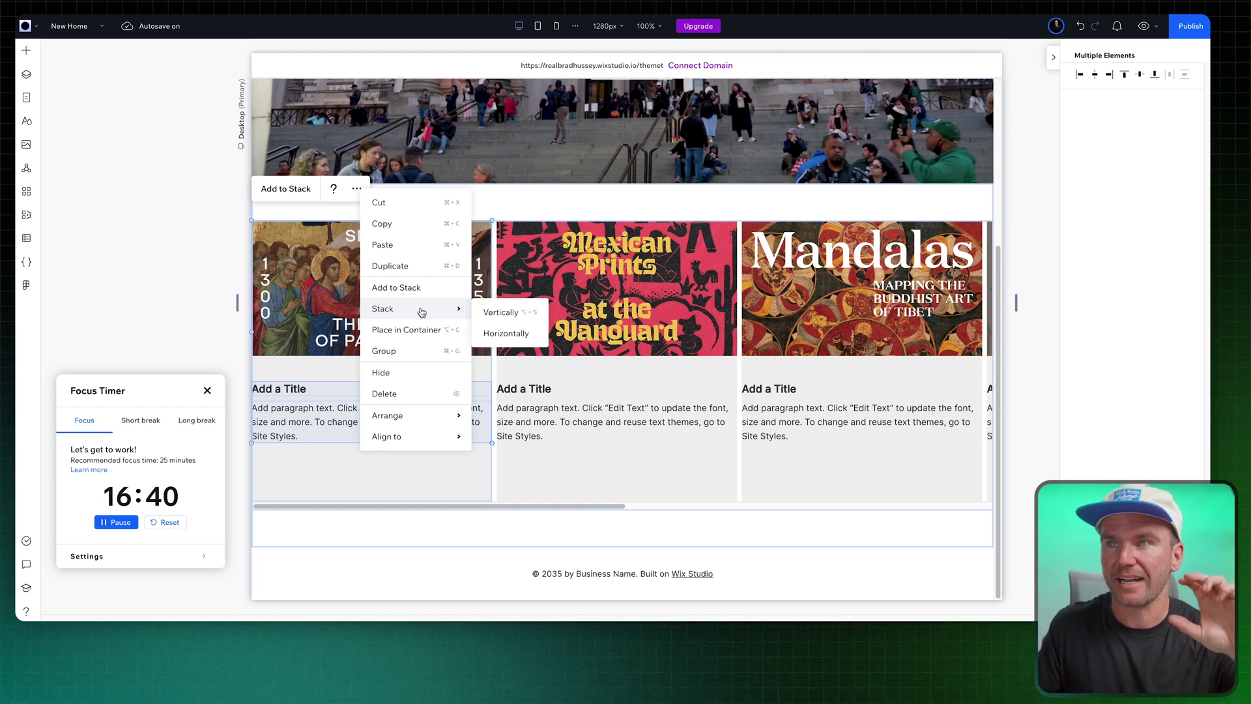
click(500, 313)
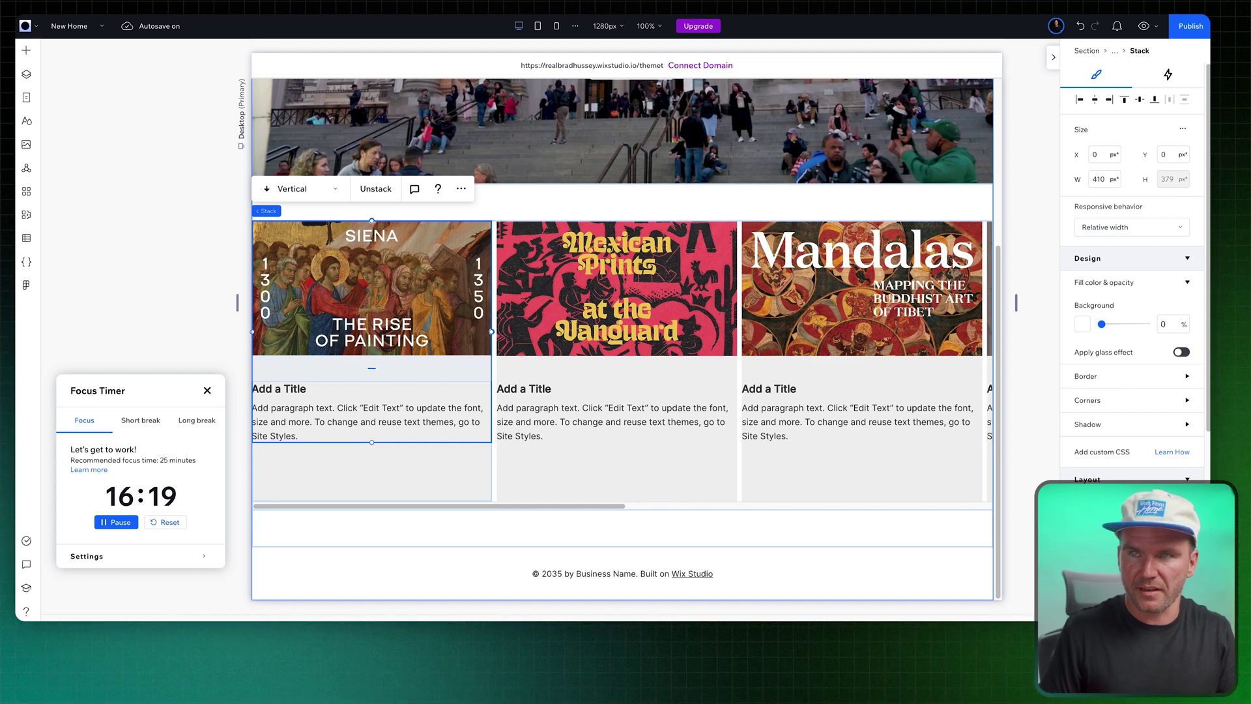
click(1172, 558)
text(5)
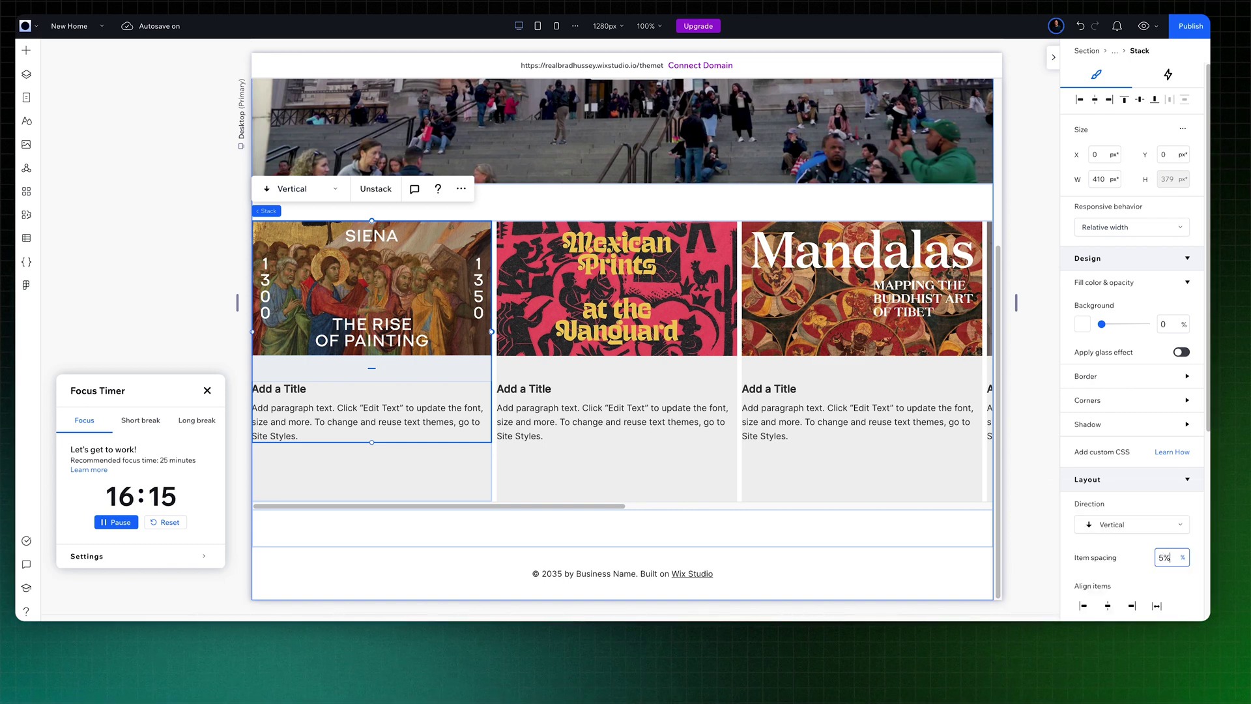
key(Return)
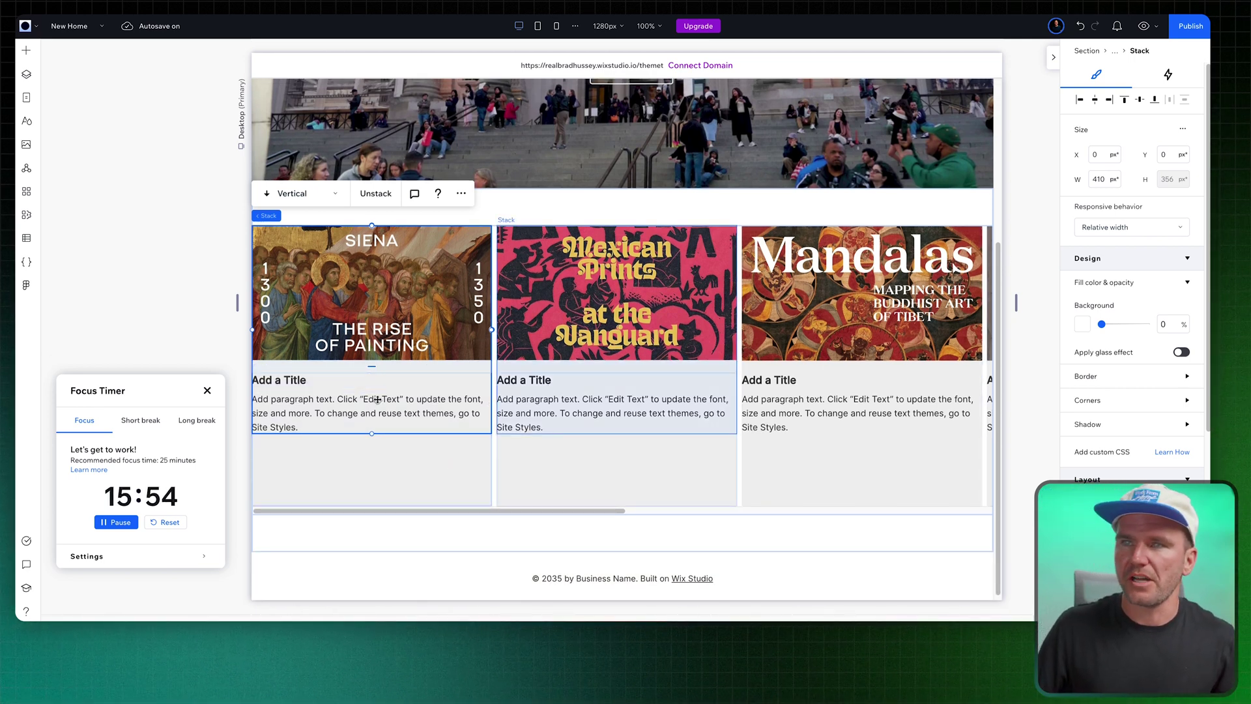
key(Escape)
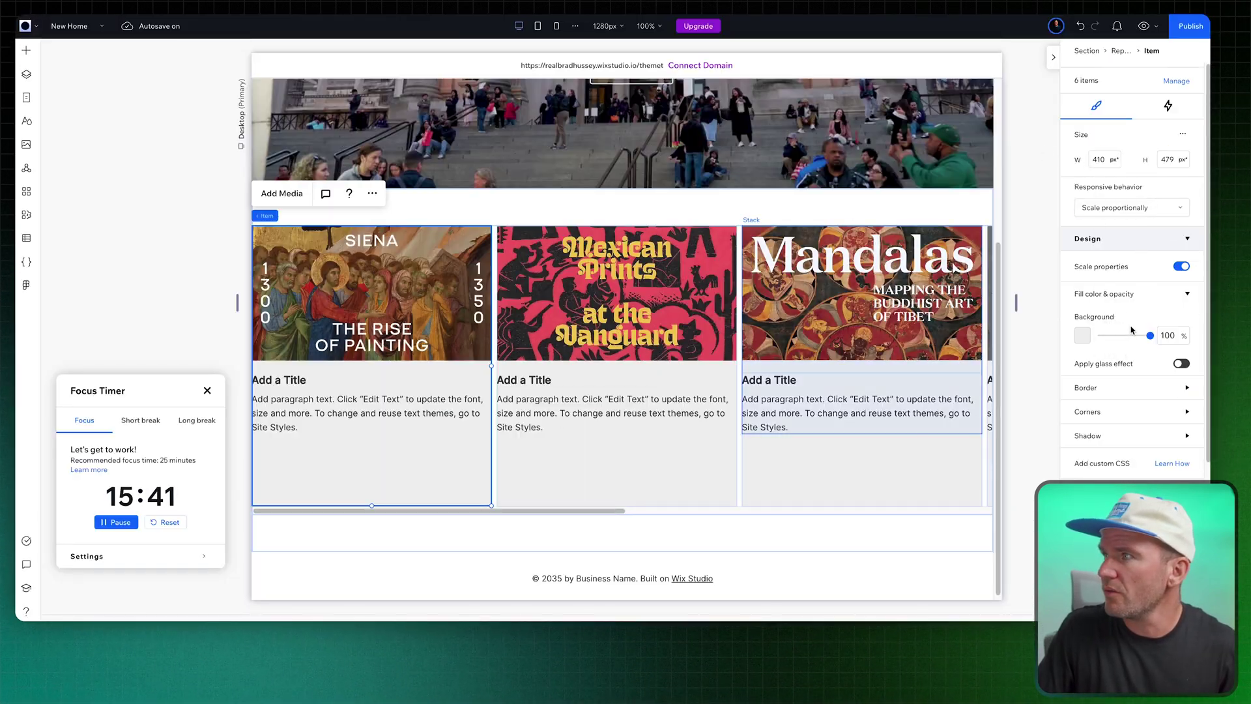
Drop the card background opacity to 0% and leave the repeater's scroll snap alignment off
drag(1131, 336, 1101, 334)
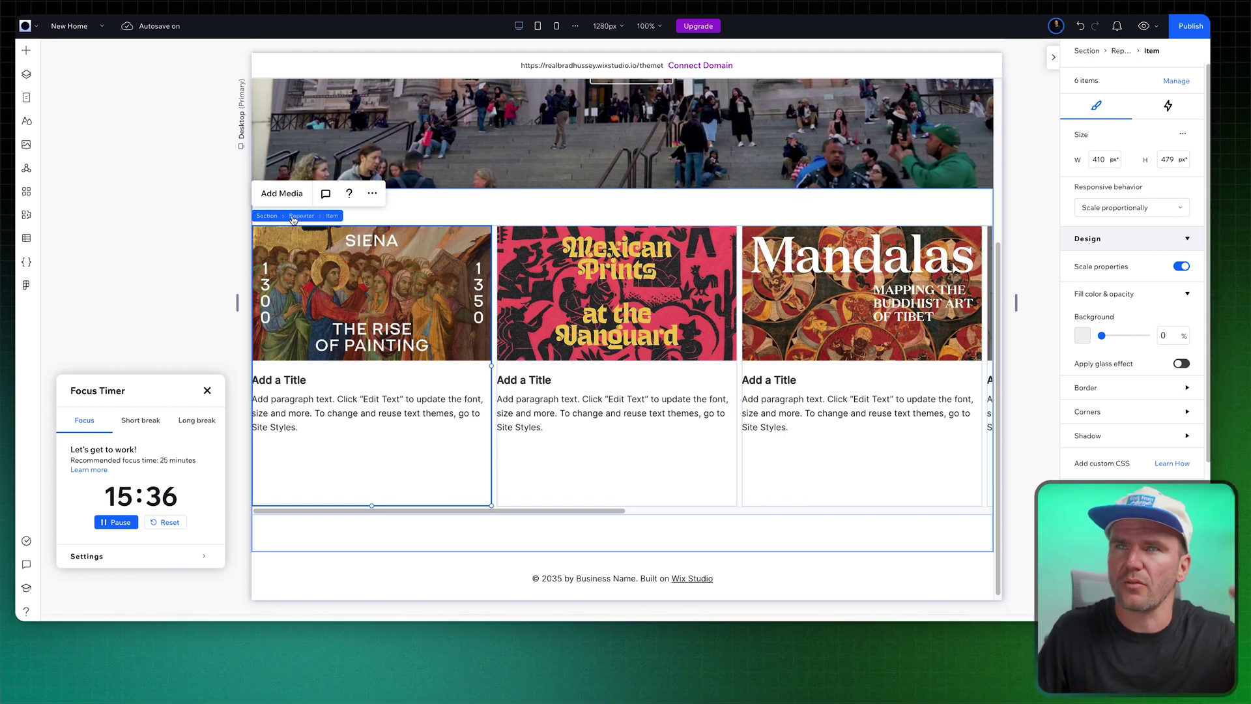
click(562, 504)
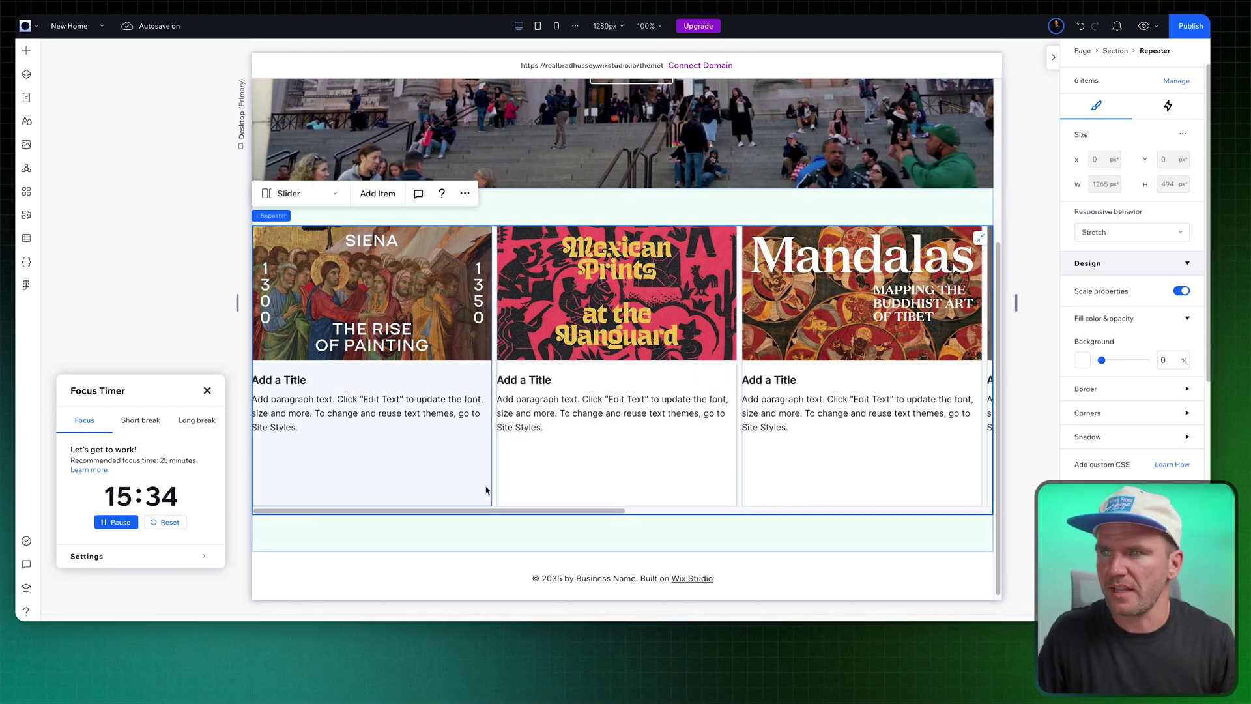
scroll(674, 508, down, 1)
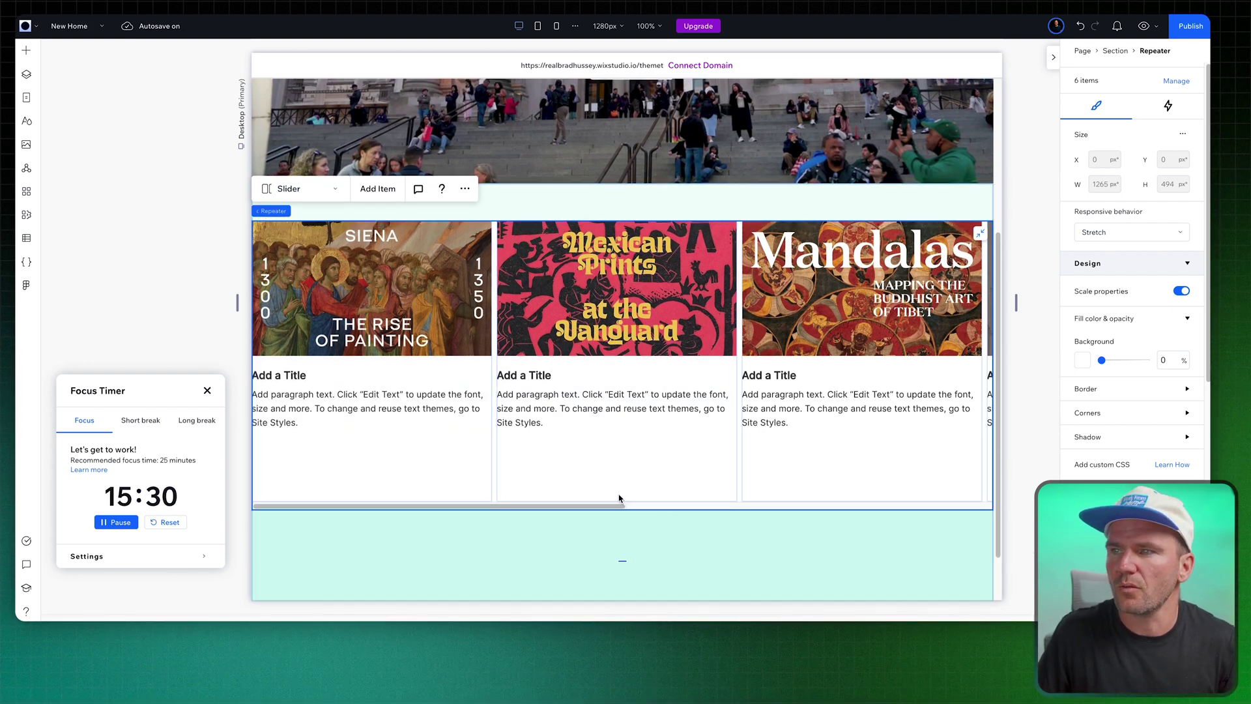
scroll(700, 489, down, 2)
scroll(701, 489, up, 5)
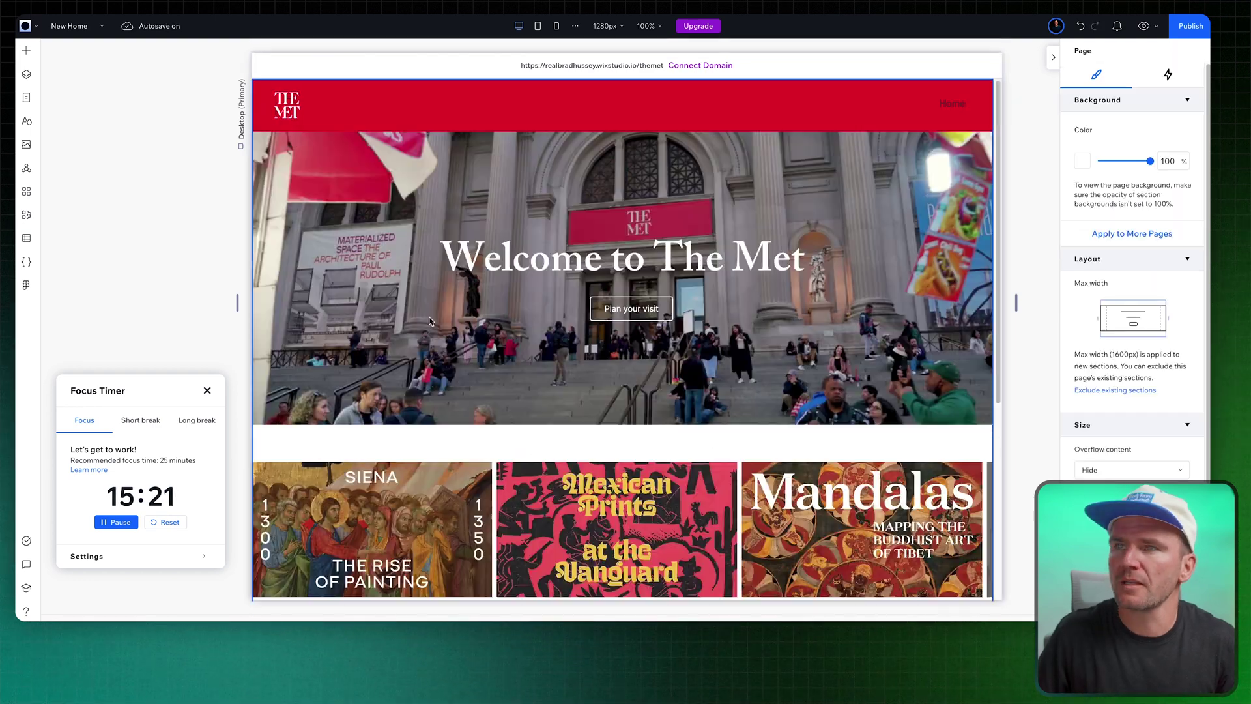
scroll(701, 489, down, 5)
click(701, 489)
scroll(1194, 433, down, 4)
scroll(690, 540, up, 2)
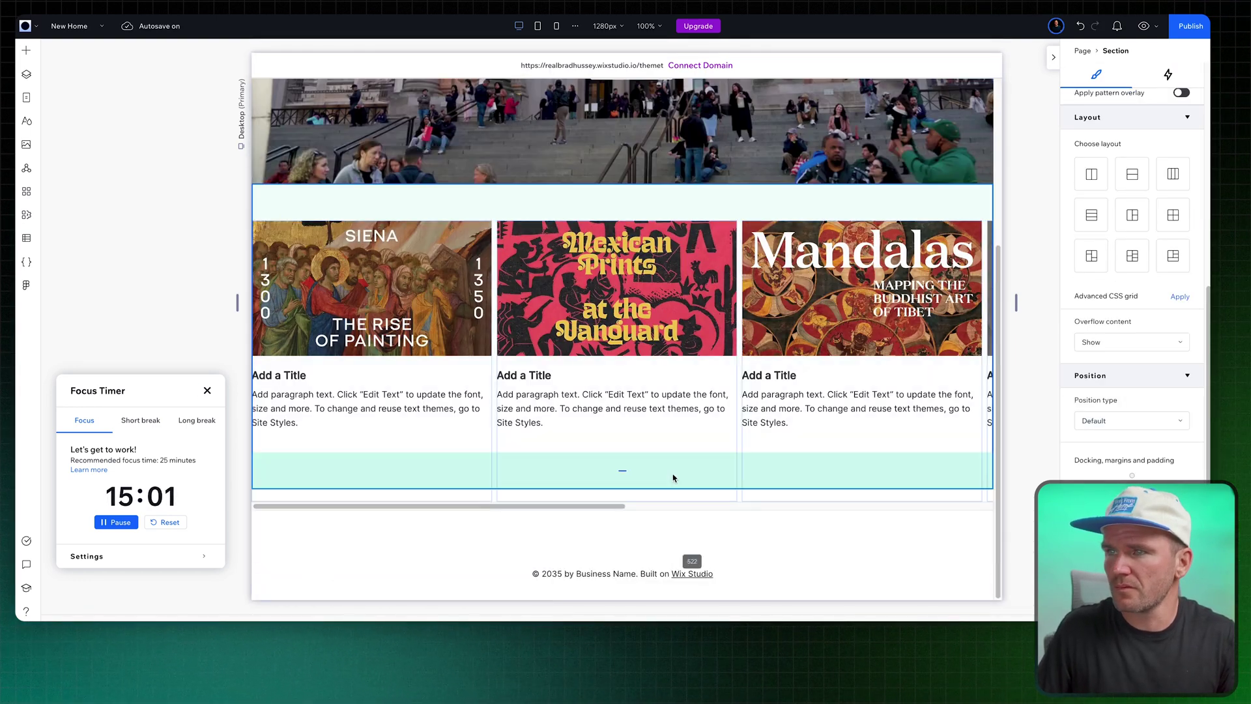
scroll(687, 444, up, 1)
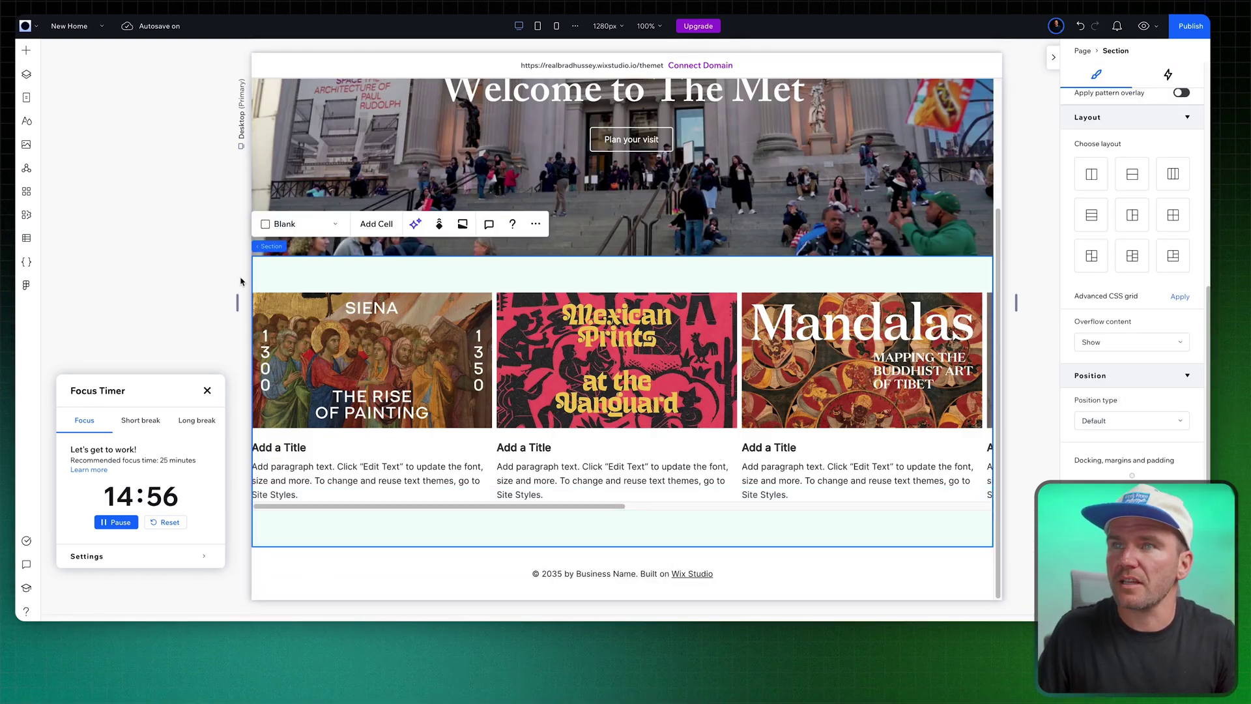
click(258, 300)
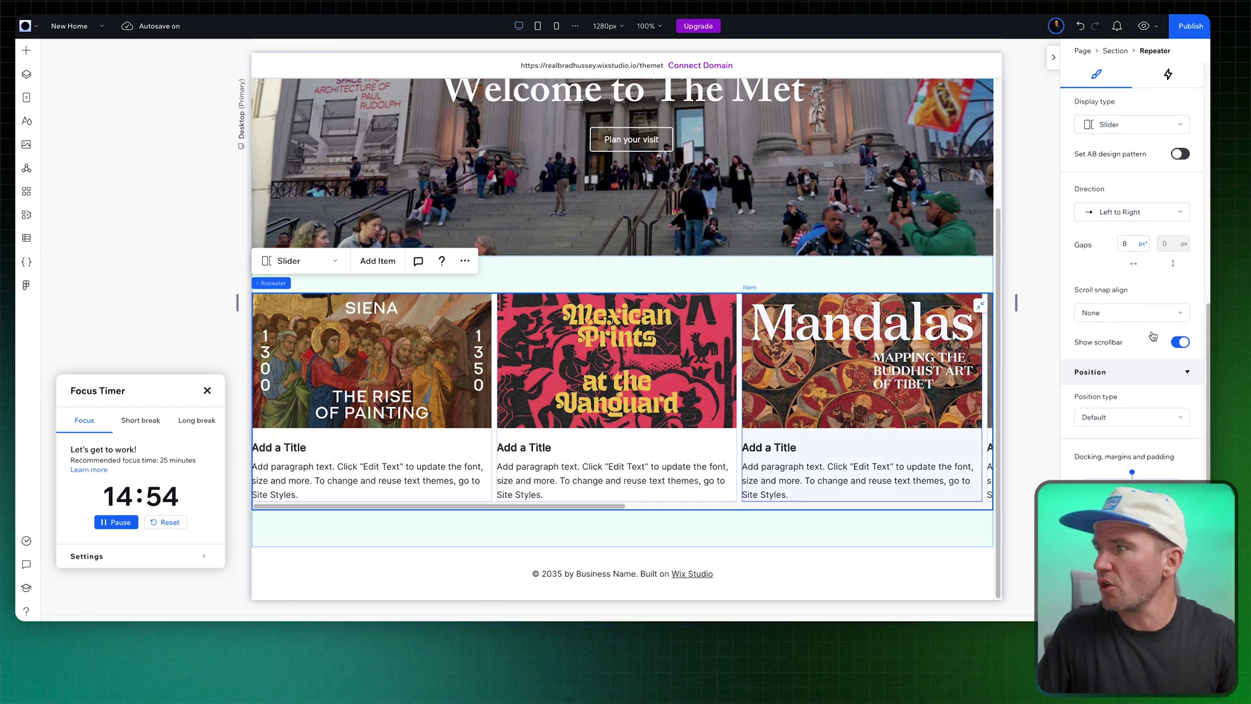
click(1129, 313)
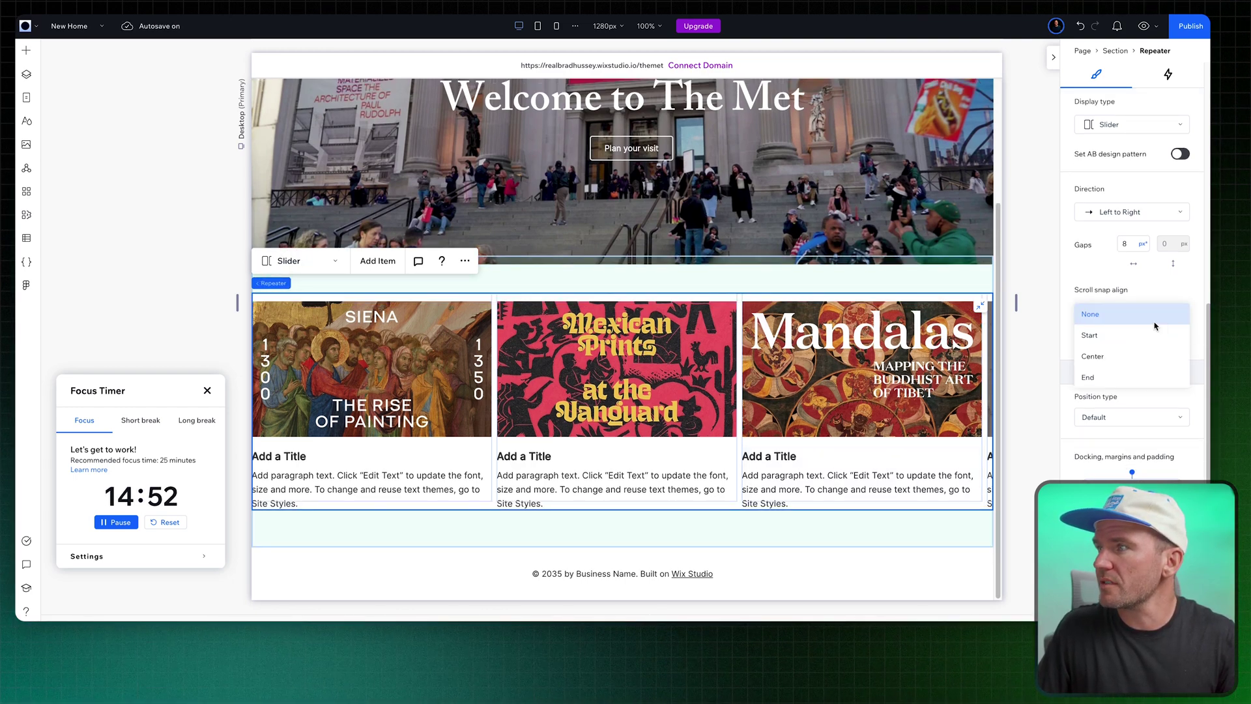
key(Escape)
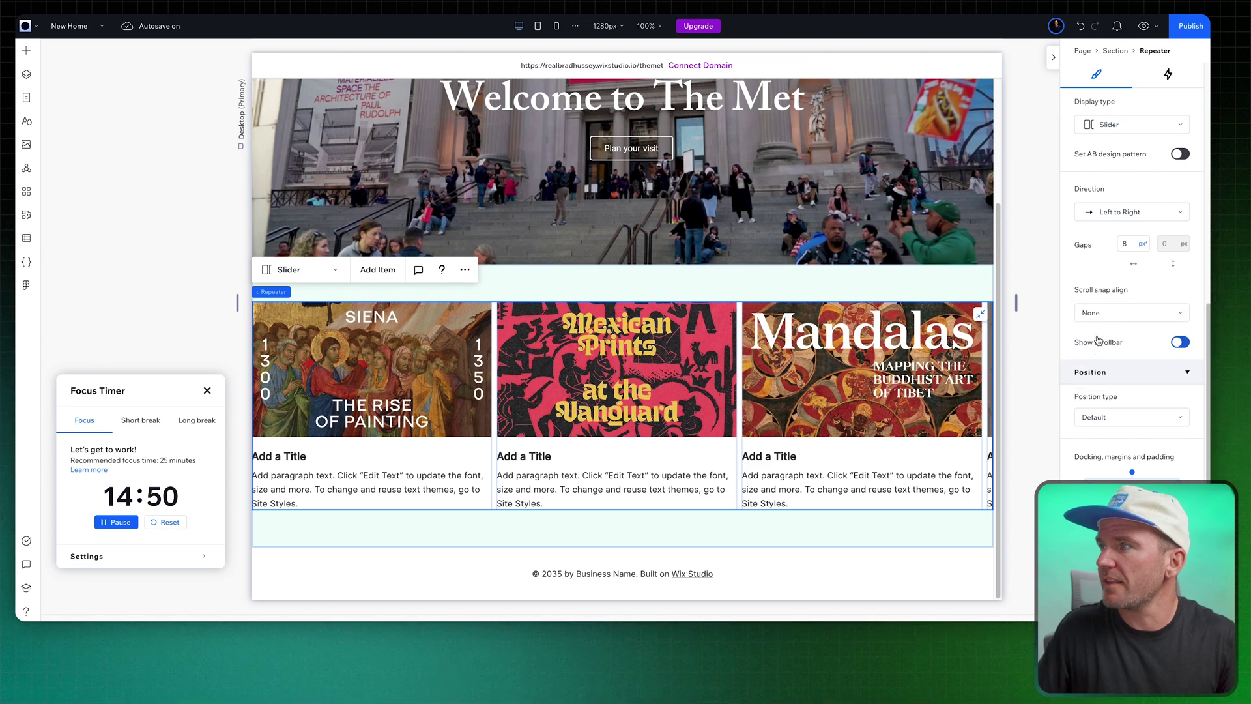
Preview the page to test the sideways-scrolling slider, then return to editing
click(1143, 27)
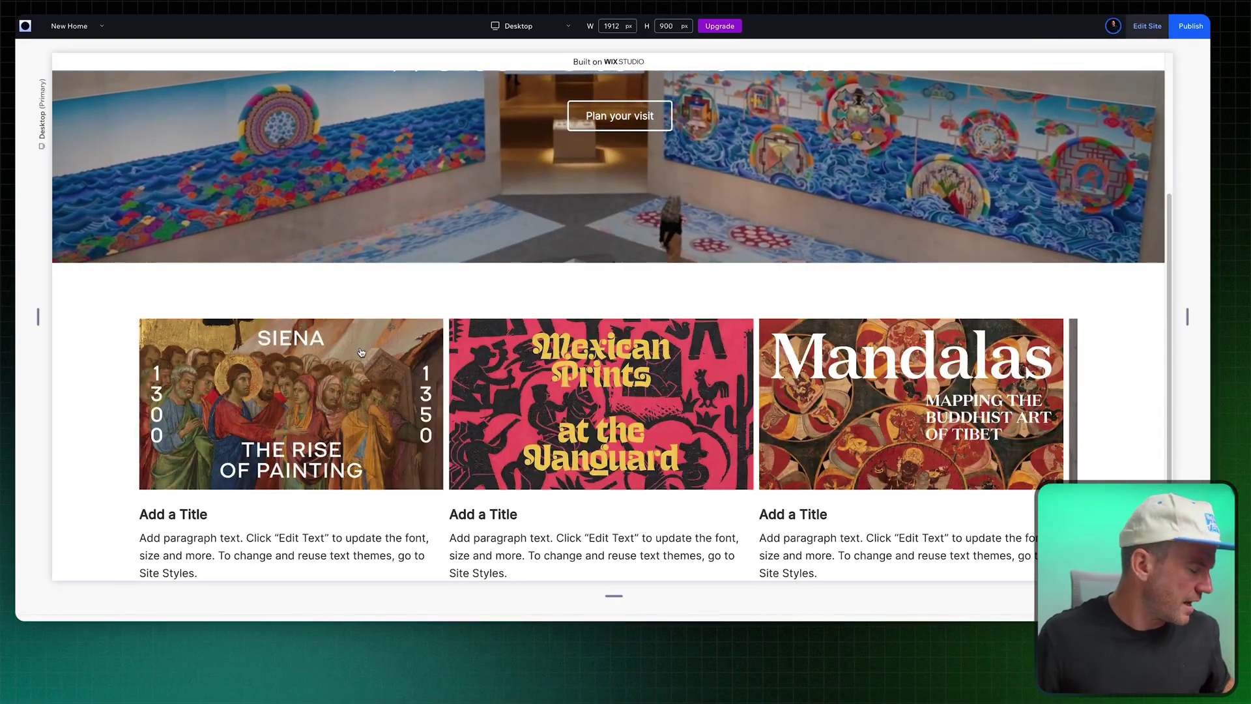
key(ctrl+shift+p)
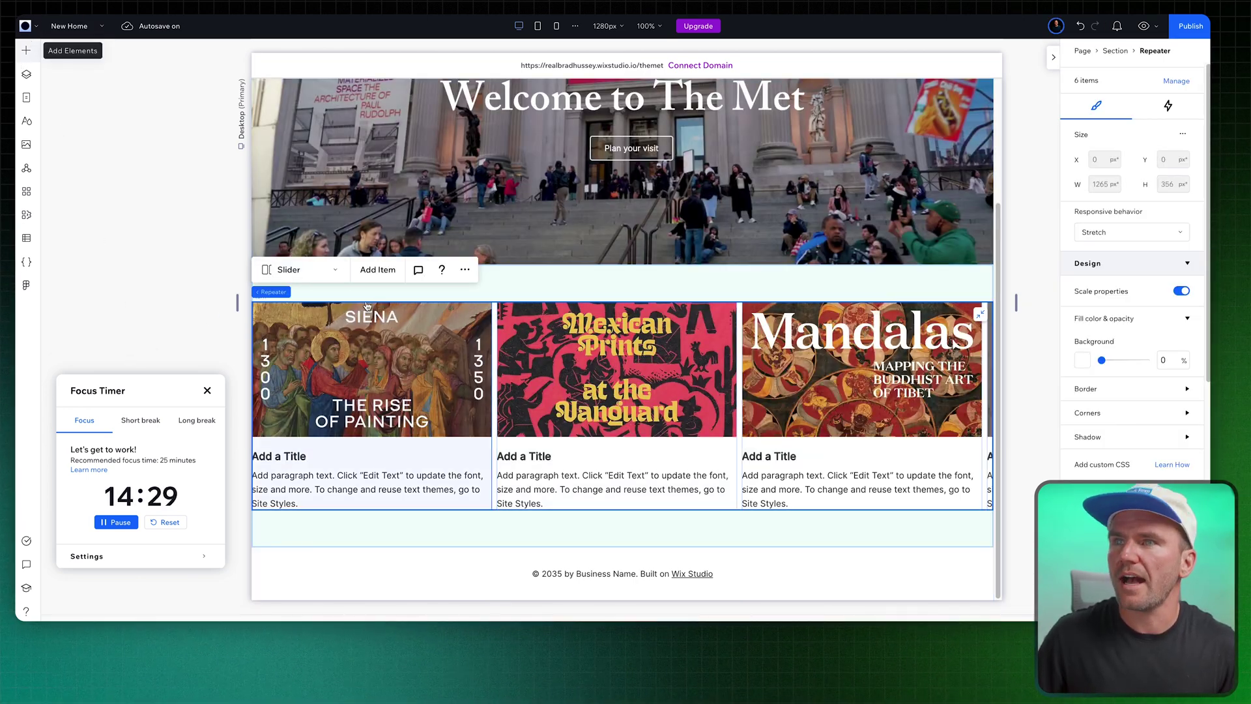
Add an empty cell row above the exhibition cards in the slider section grid
click(27, 49)
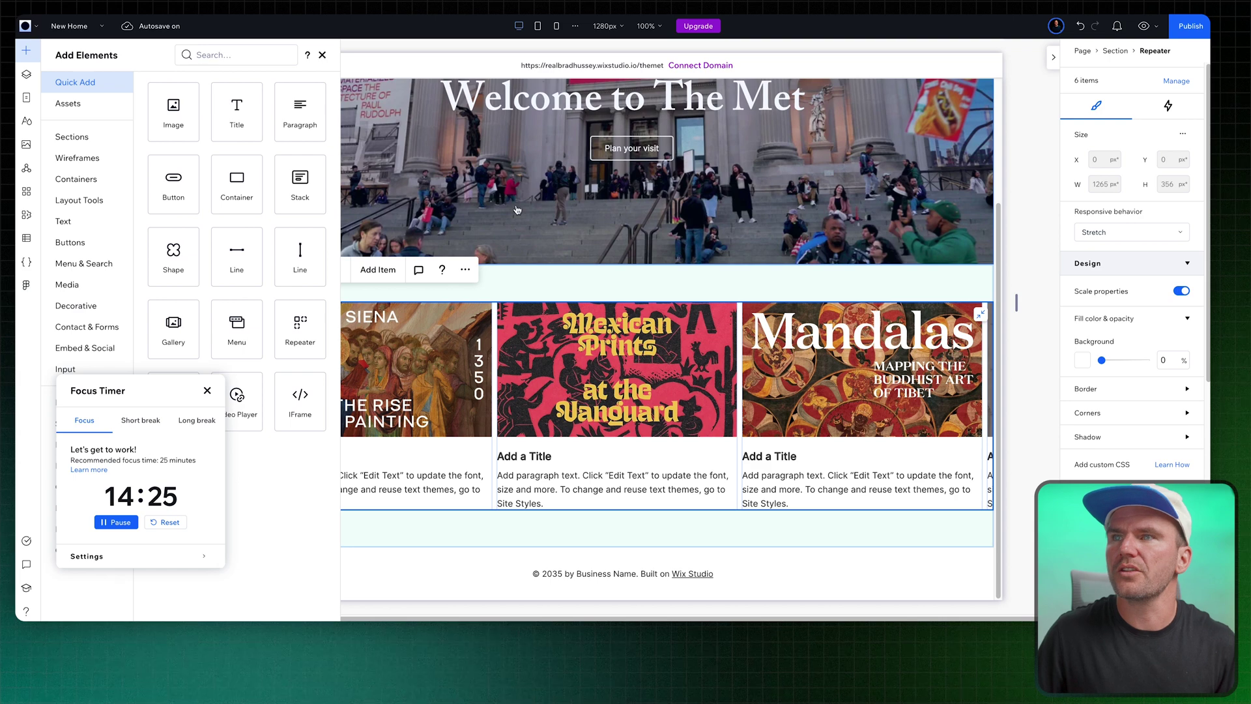
click(518, 209)
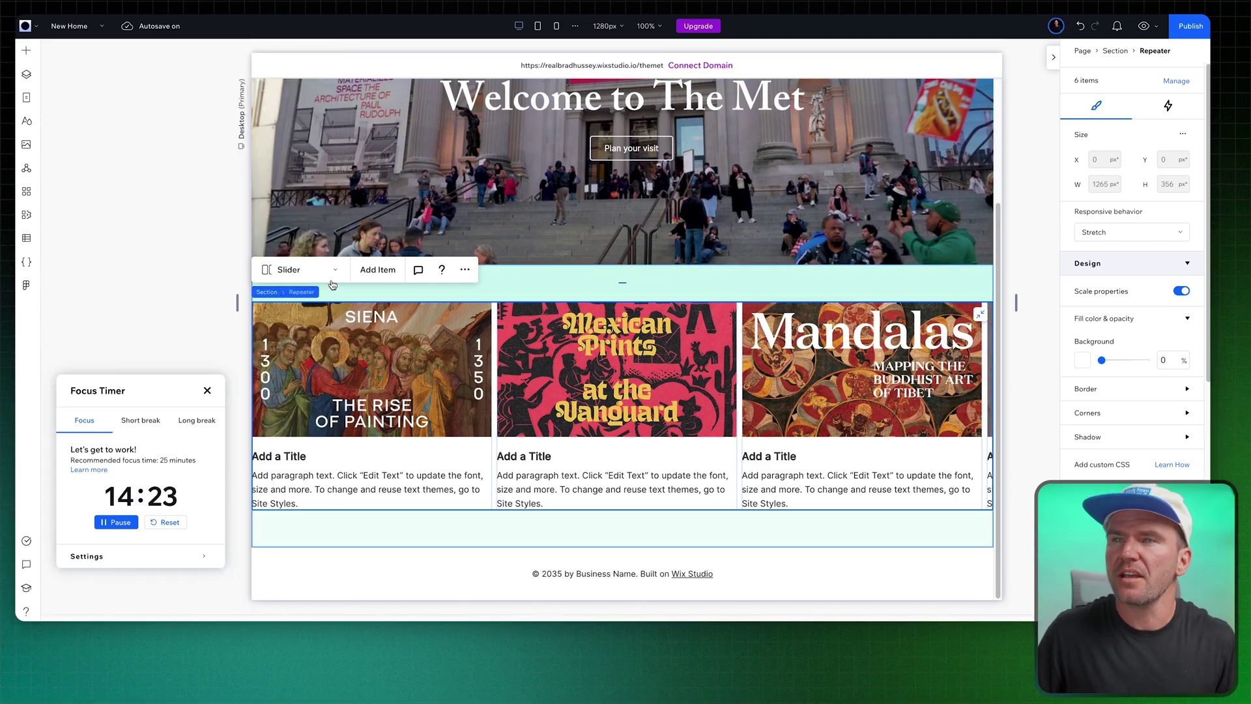
click(331, 283)
click(377, 233)
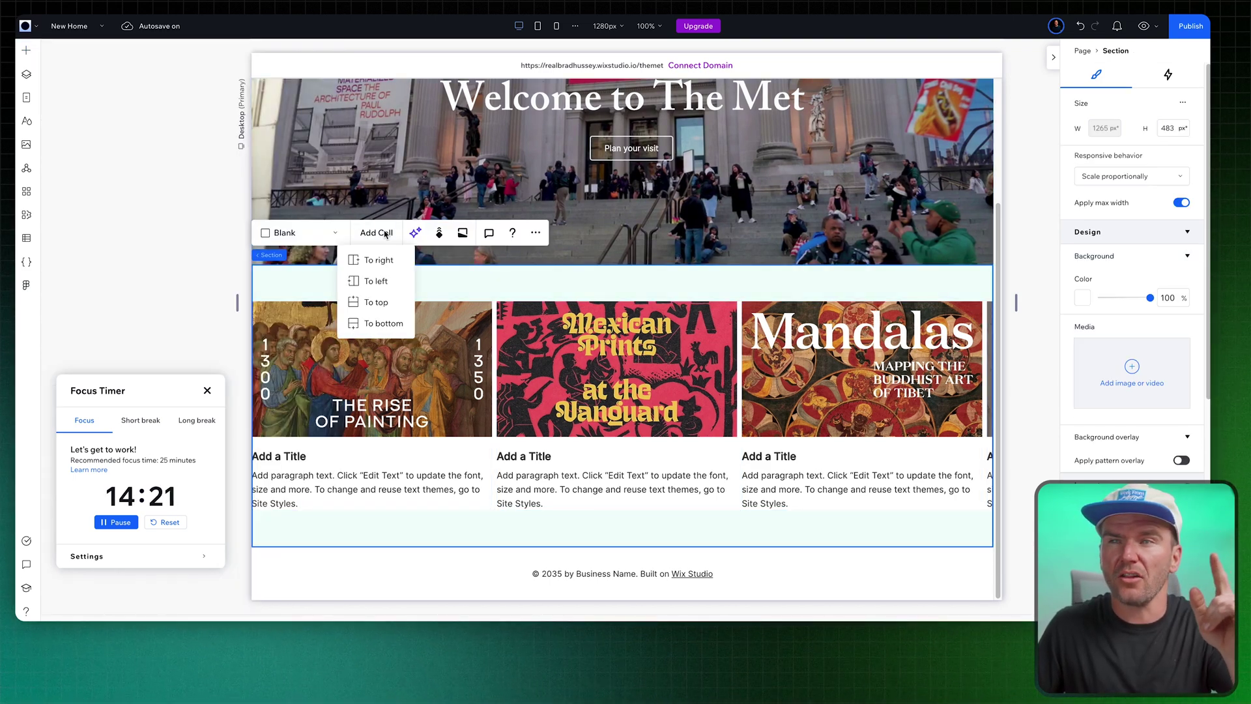
click(377, 303)
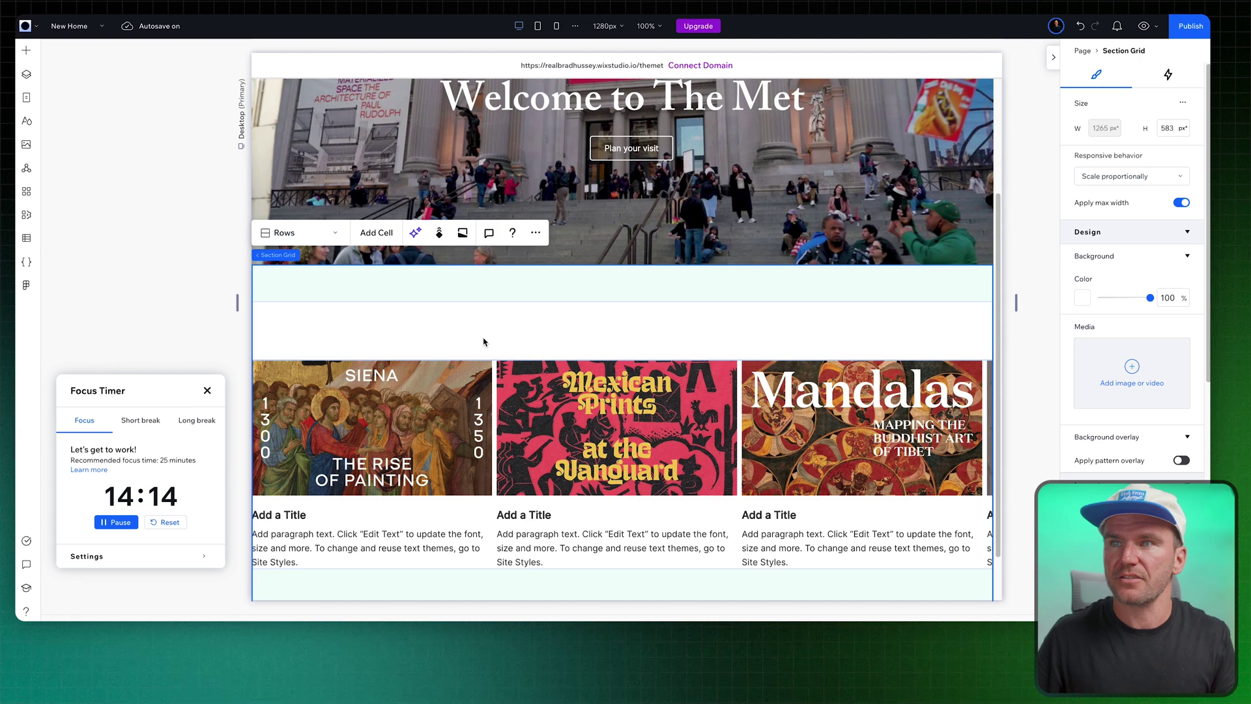
right_click(301, 327)
mouse_move(332, 415)
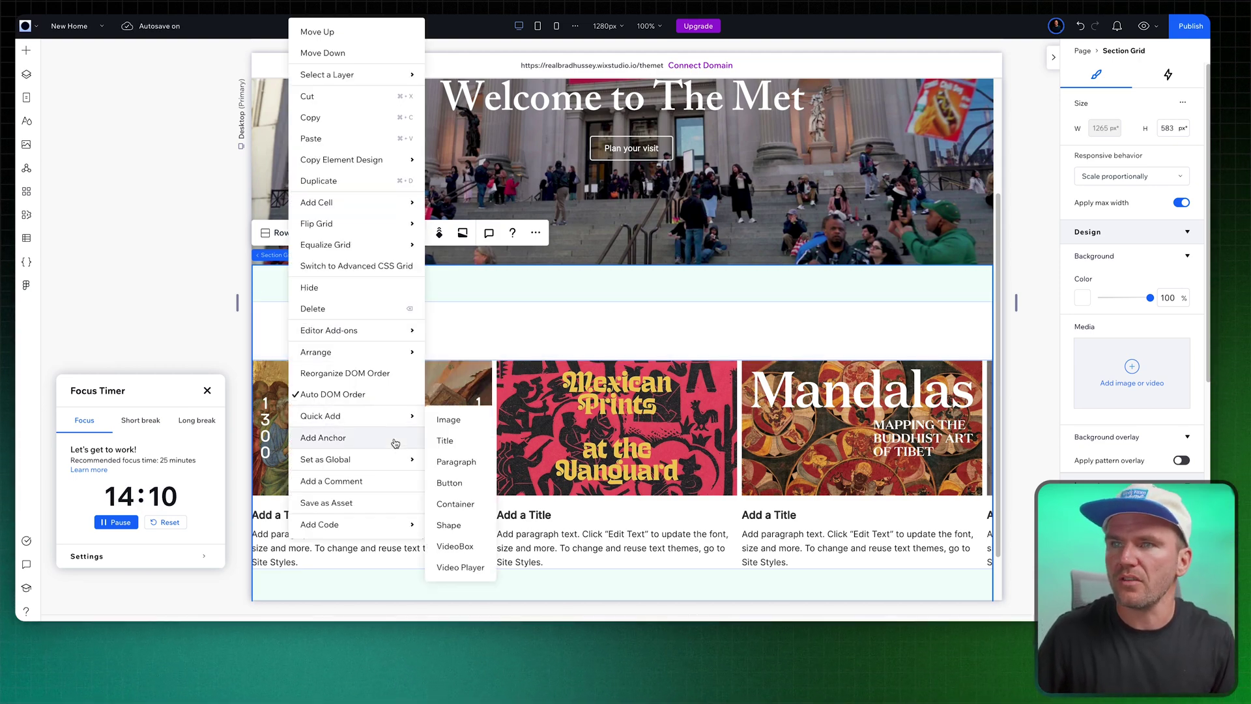
key(Escape)
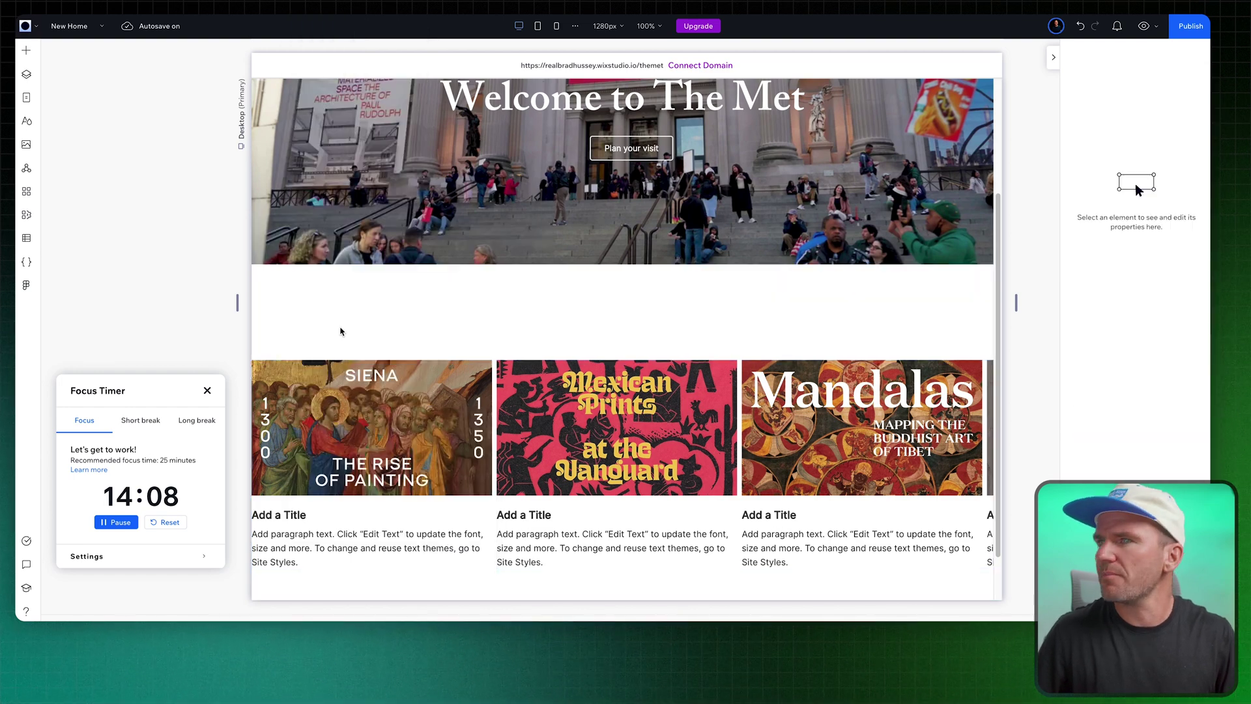
Move the Add a Title text into the new row as a one-line 'Now on view' heading flush left
click(344, 379)
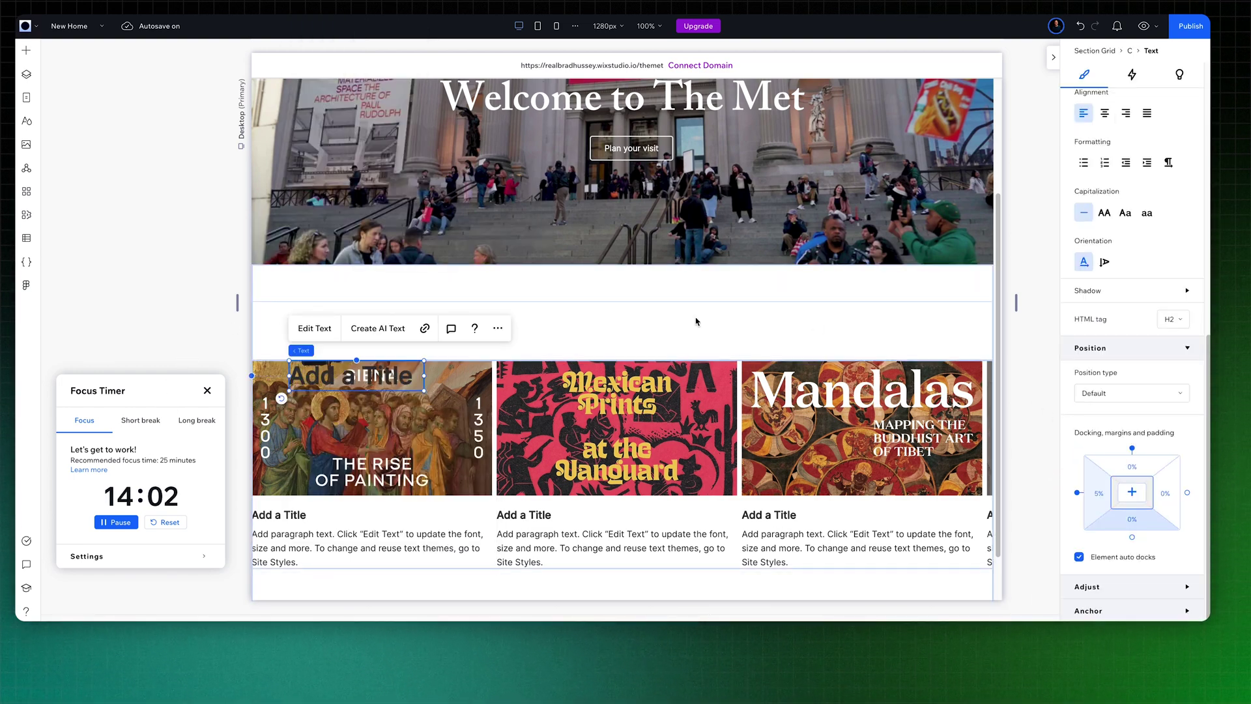
drag(324, 348, 323, 333)
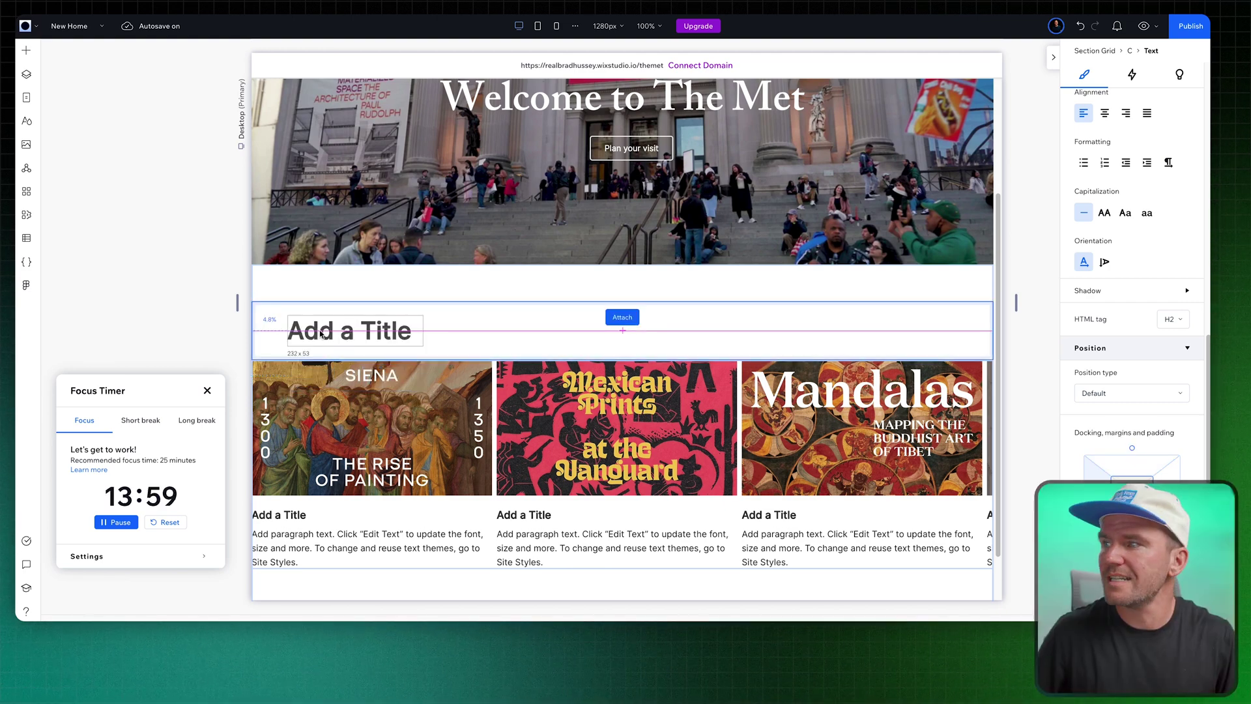
click(352, 333)
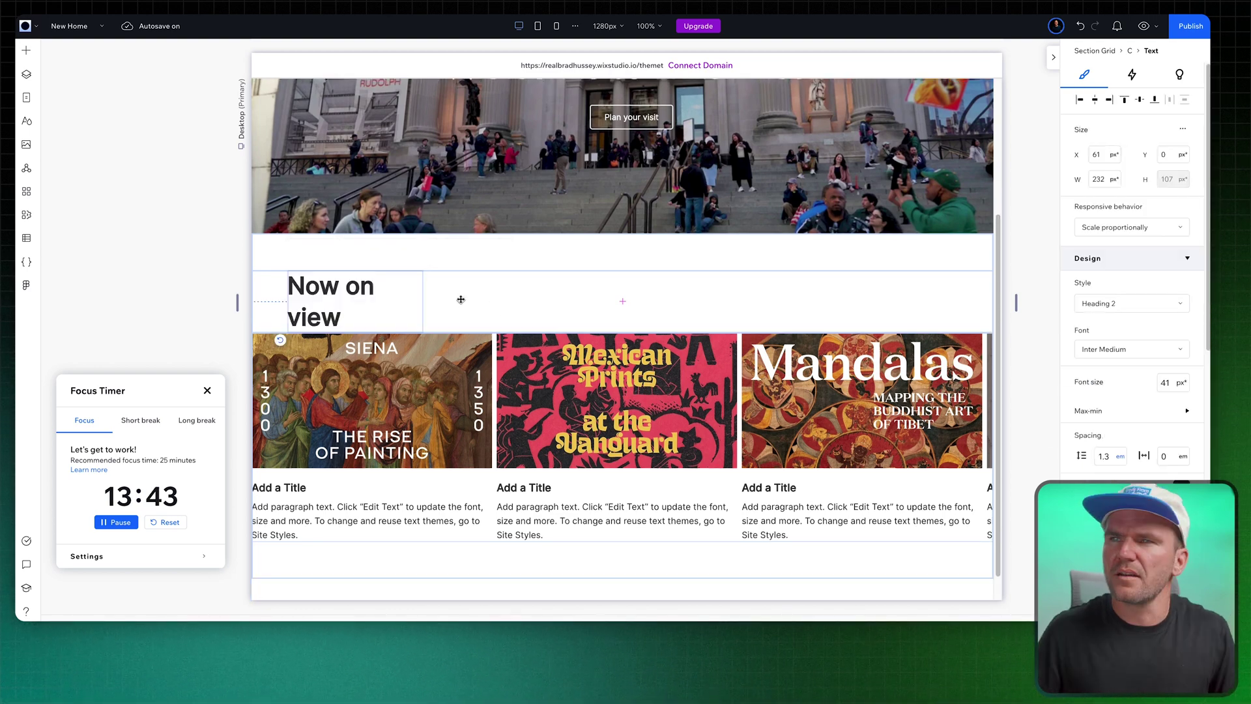
drag(421, 298, 442, 297)
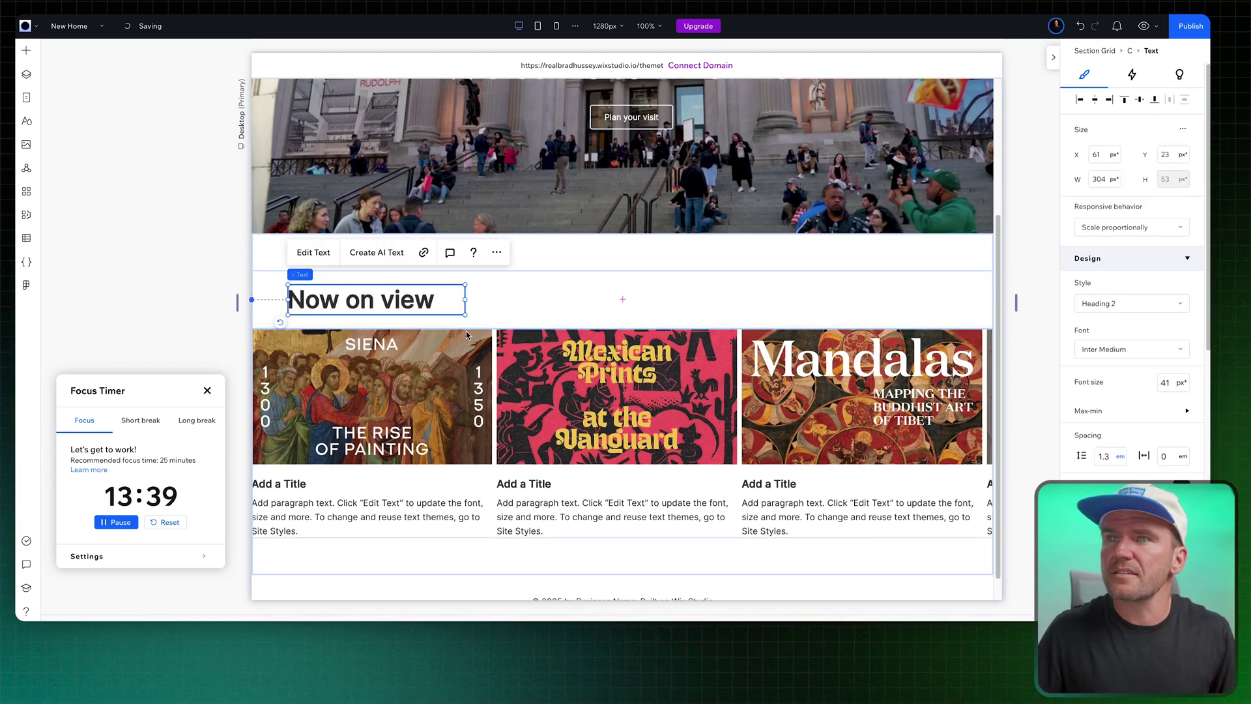
drag(403, 293, 368, 284)
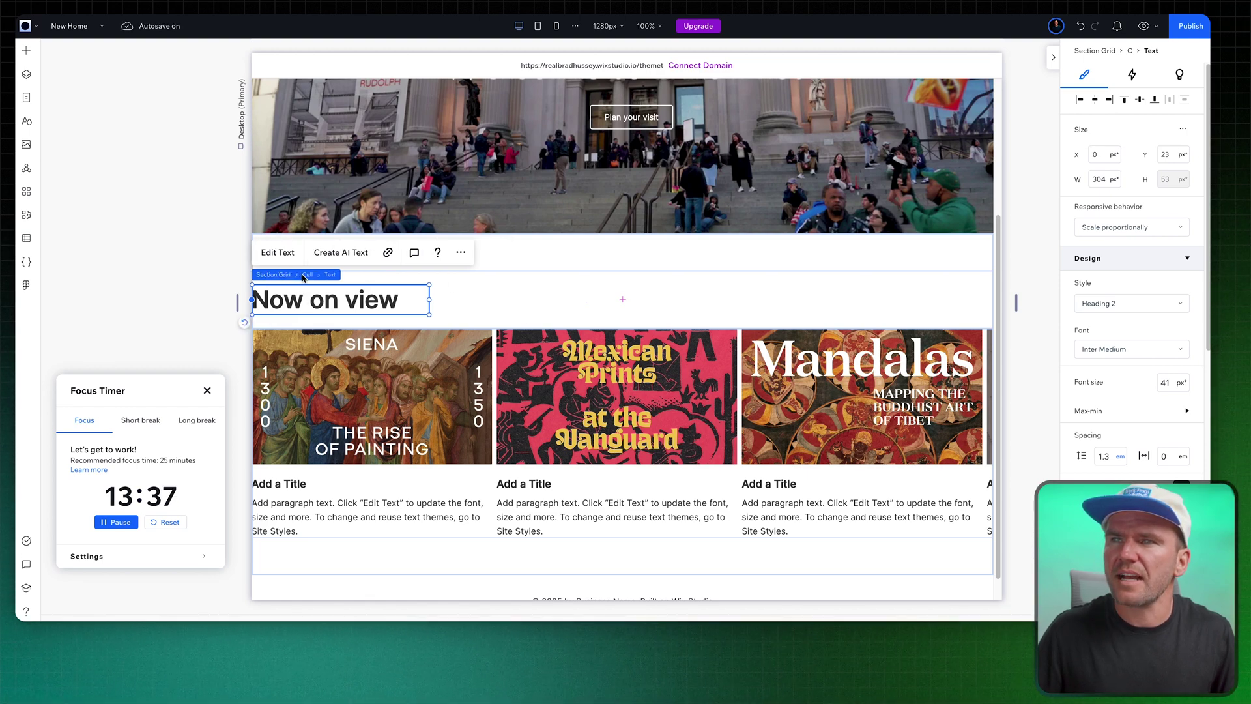
Give the section grid 5% left padding so the heading and cards are inset
click(274, 275)
scroll(1147, 407, down, 2)
scroll(1147, 407, down, 2)
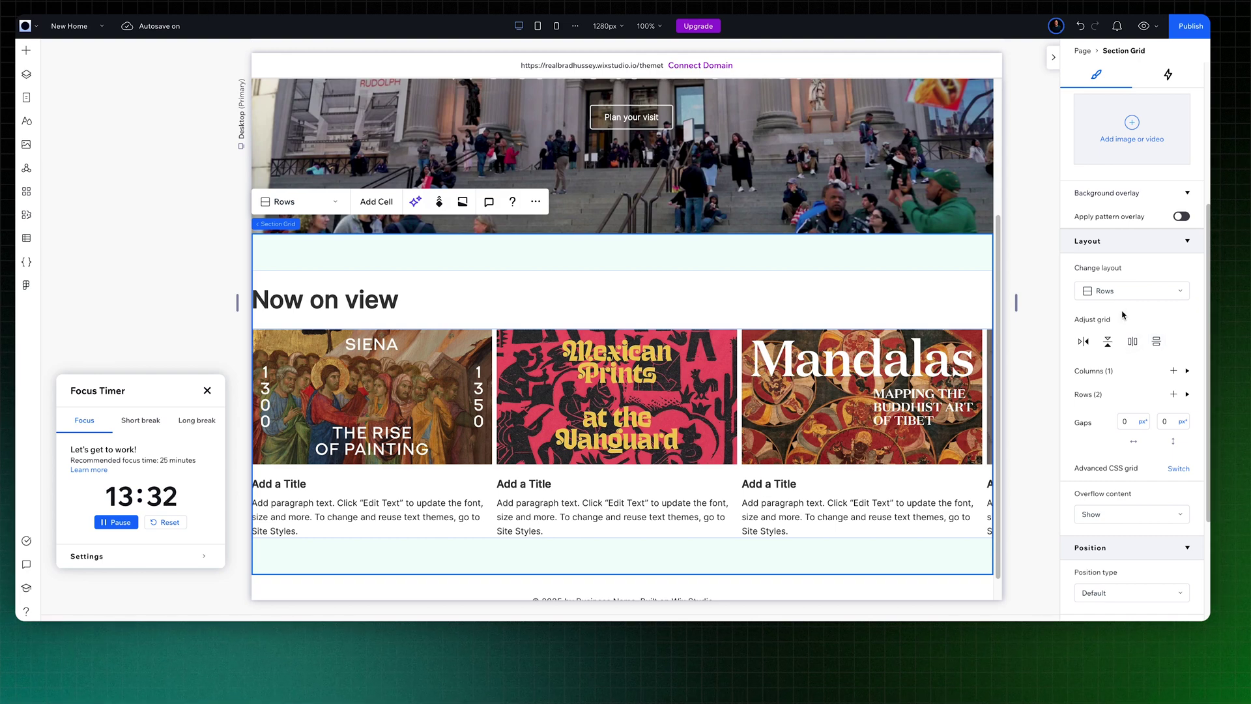
scroll(1122, 314, down, 2)
scroll(1122, 314, down, 2)
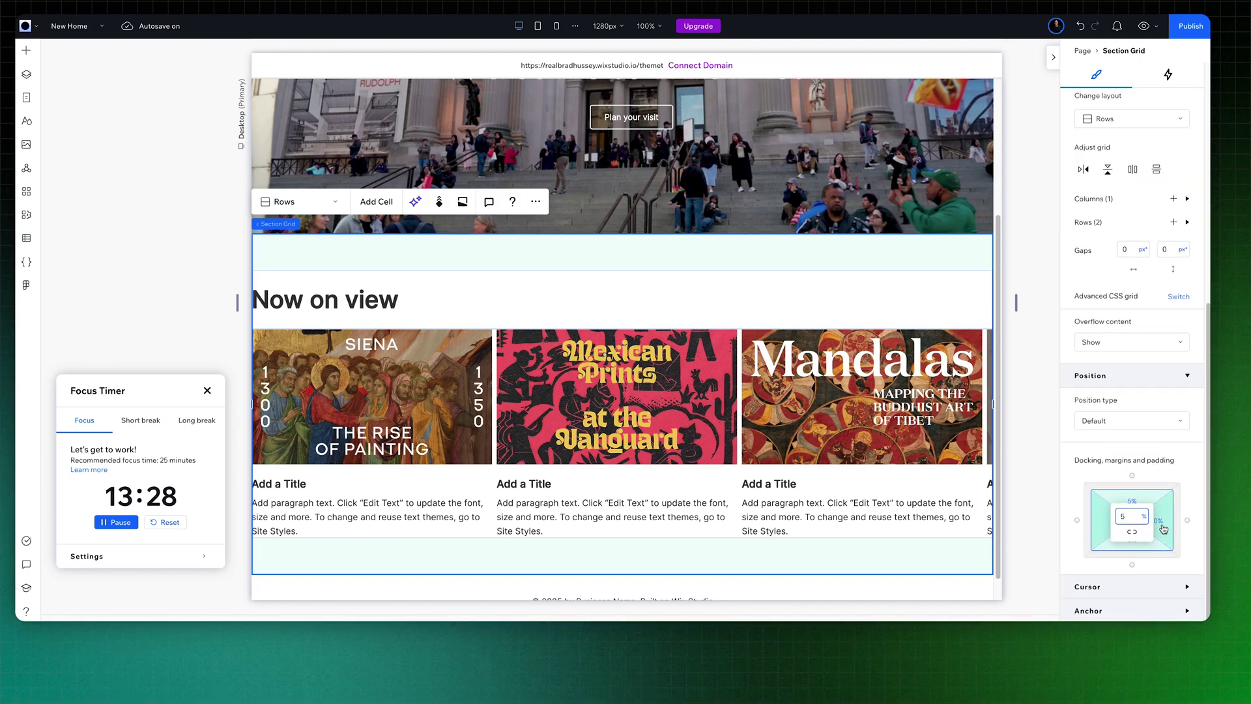
text(5)
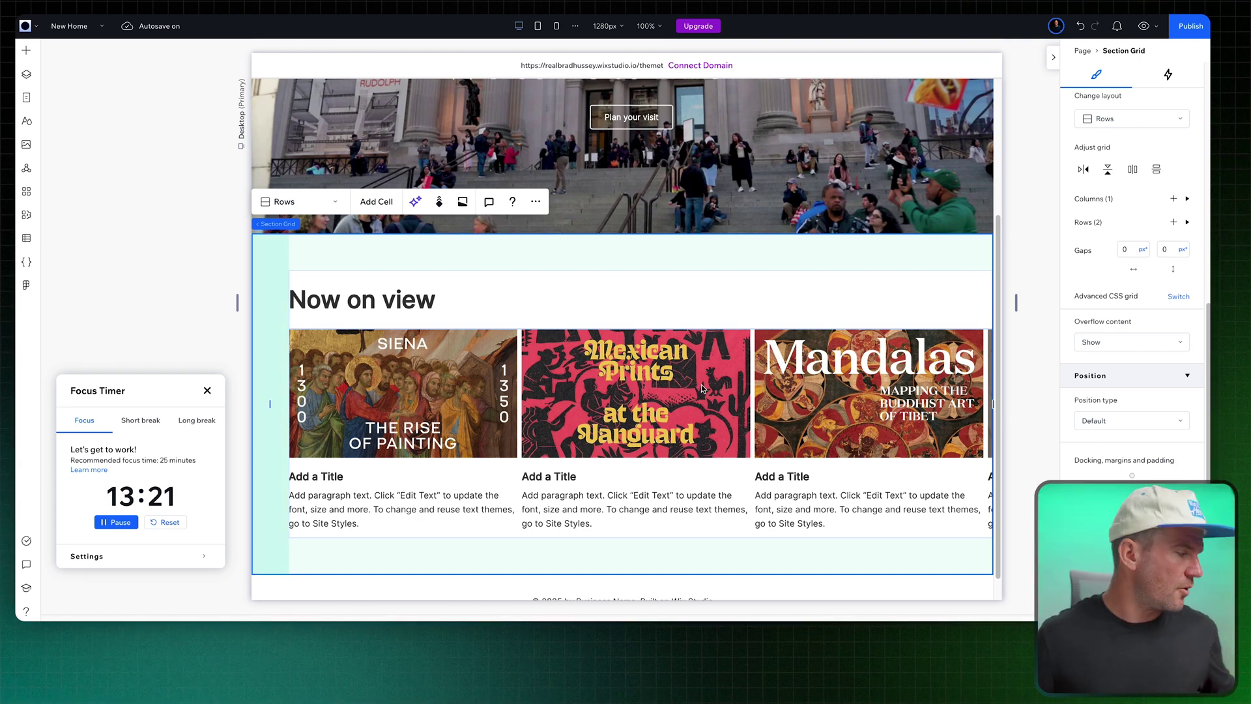
key(Return)
key(Escape)
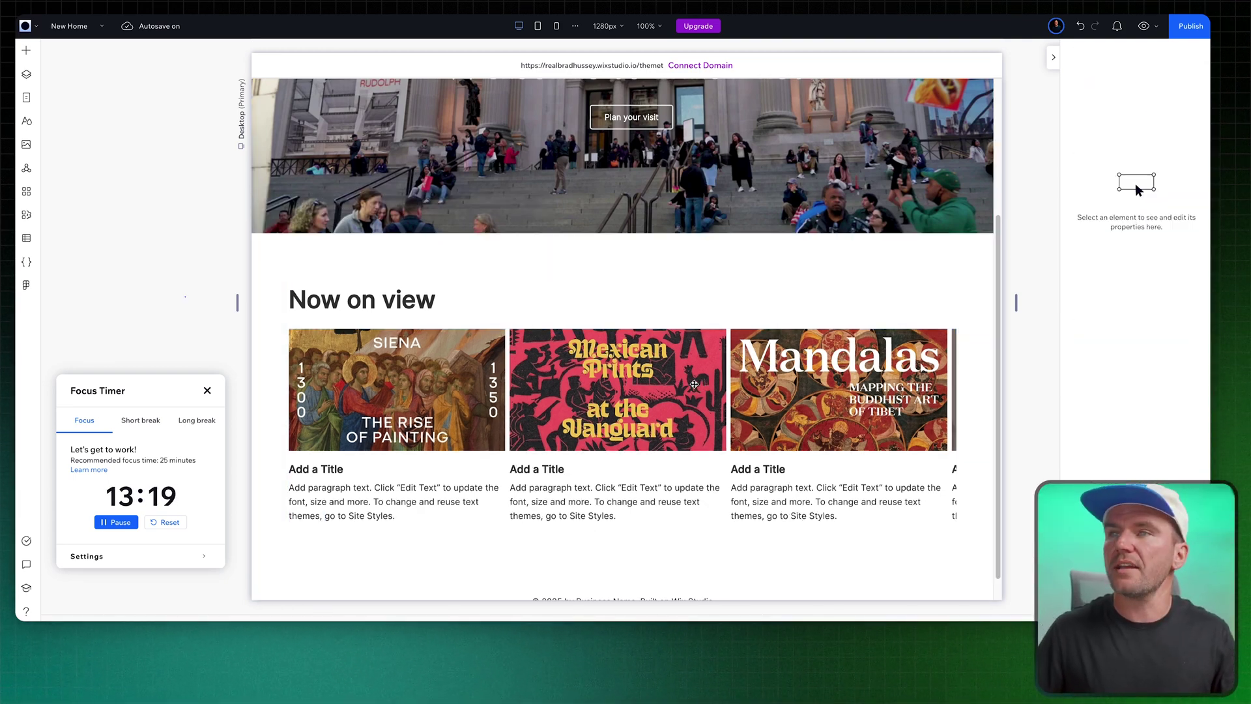
click(666, 274)
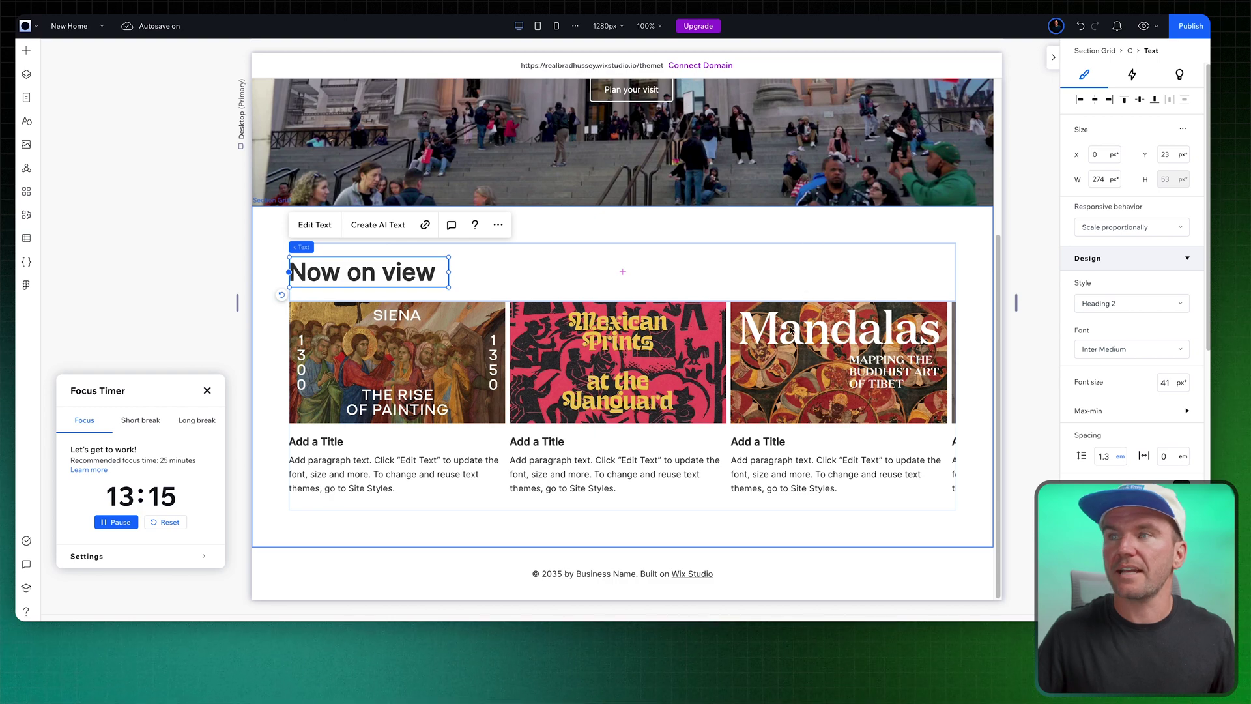
Add a new blank section below the Now on view grid, above the footer
click(810, 231)
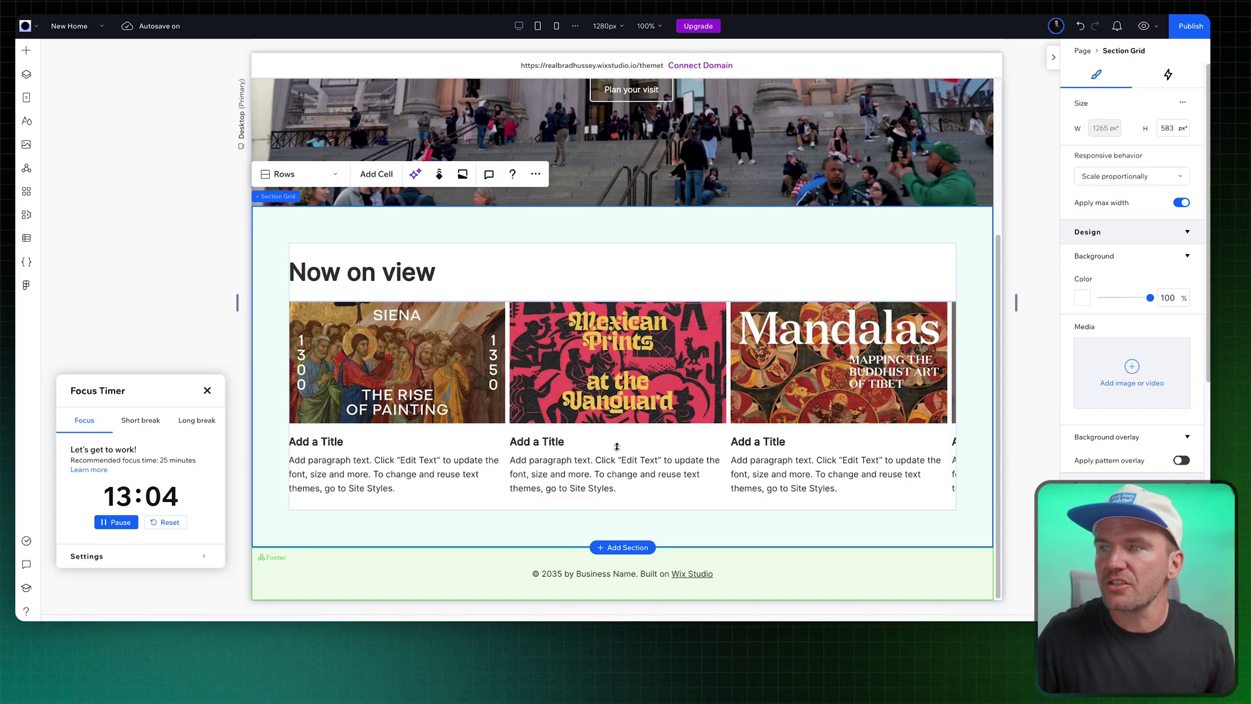
click(622, 547)
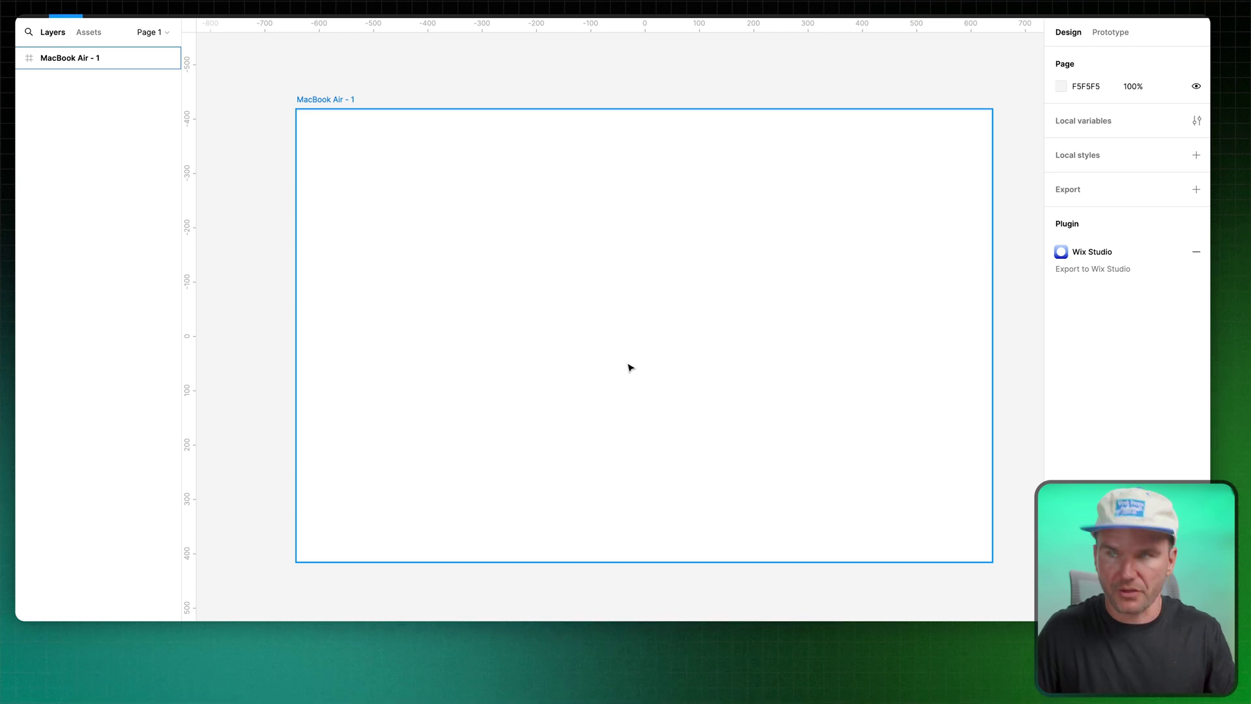
Draw a rectangle in the Figma frame and set its fill to an image, fetching a photo from the browser
key(r)
drag(357, 183, 669, 400)
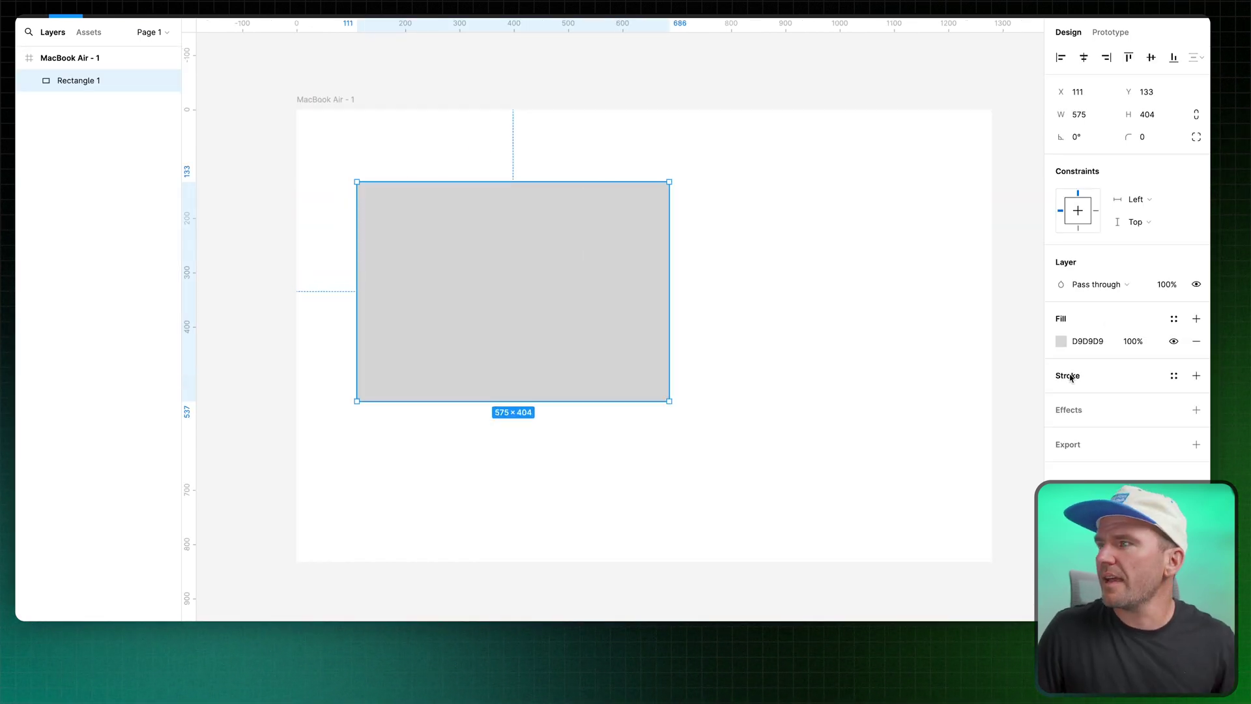
drag(440, 298, 441, 275)
click(1061, 342)
click(946, 246)
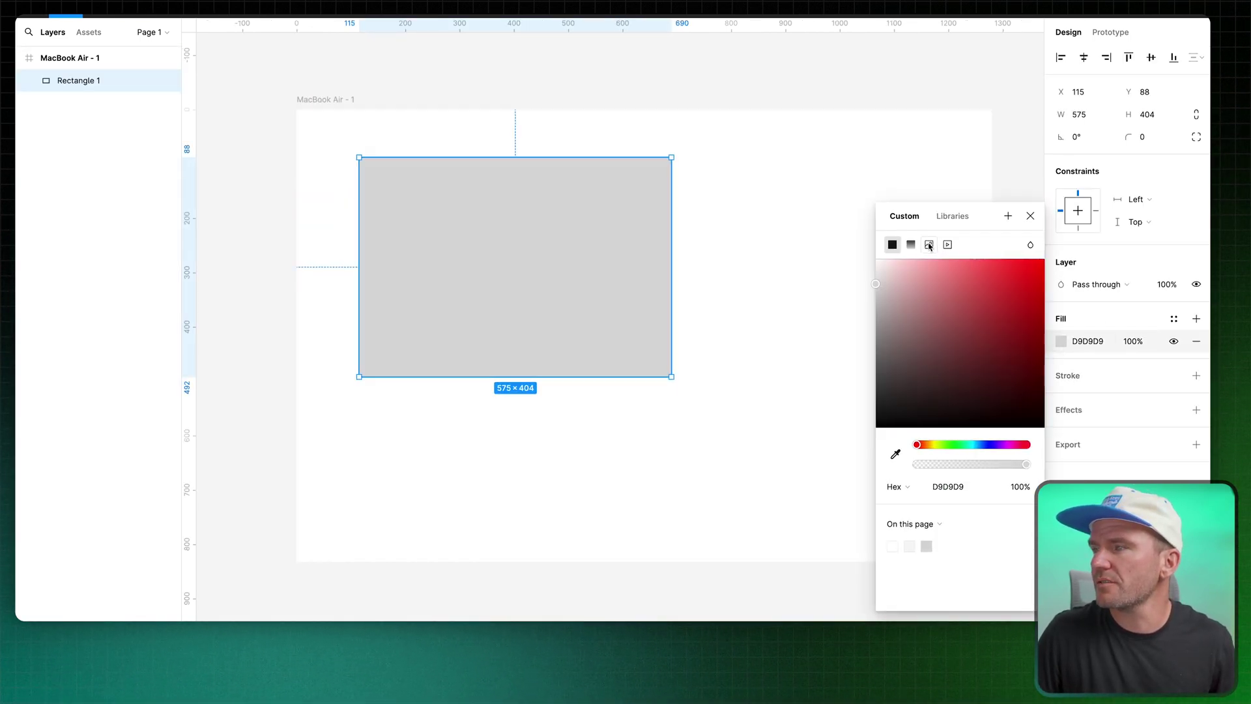
key(super+Tab)
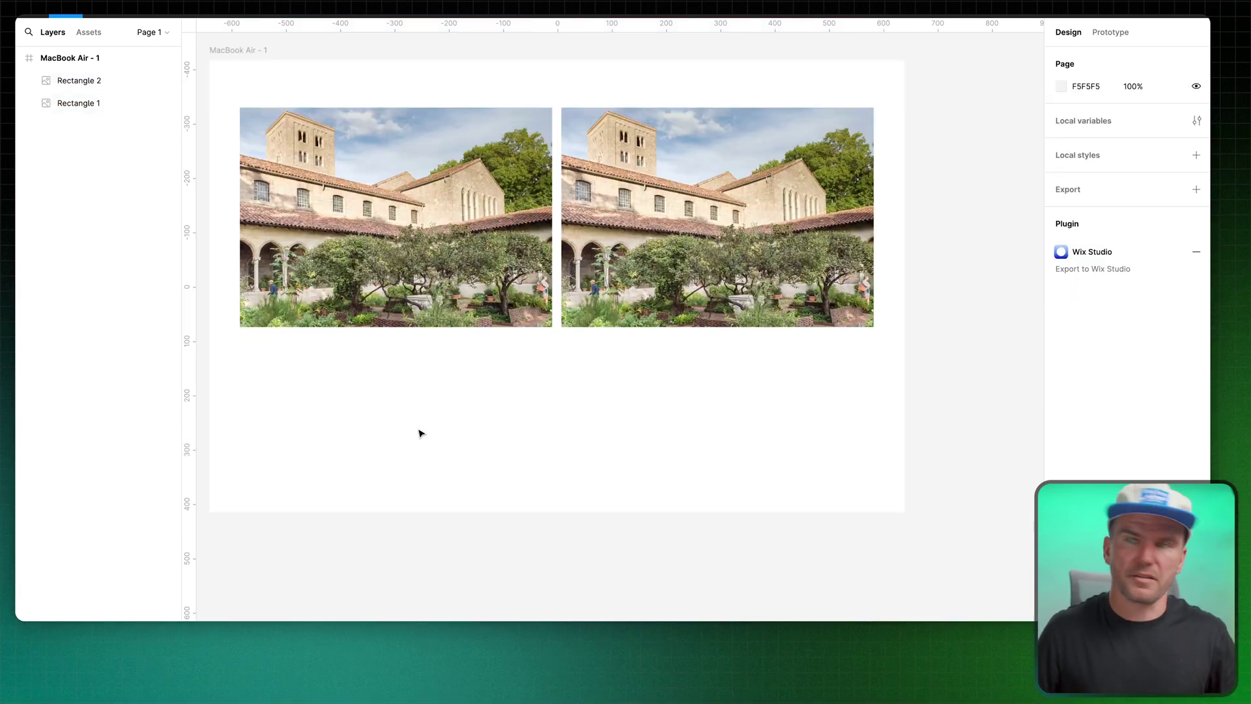
Draw a light grey card rectangle under the left photo at the photo's width
key(r)
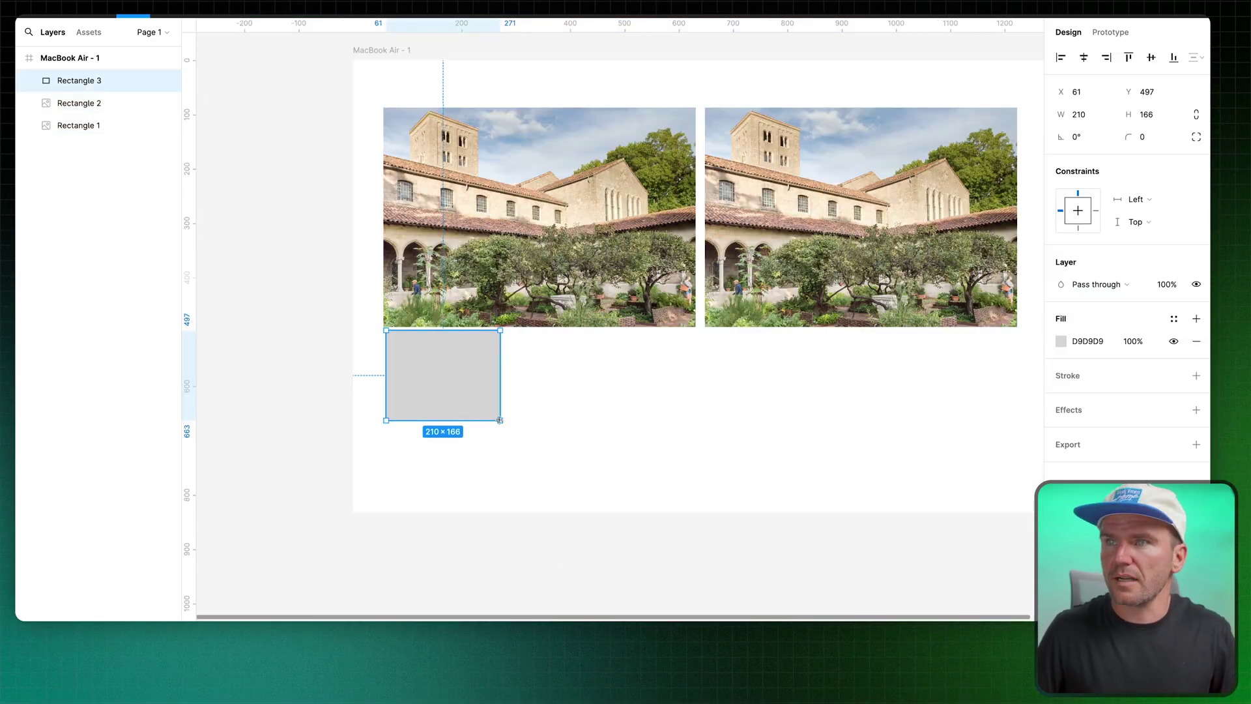
drag(383, 108, 633, 478)
drag(654, 310, 694, 309)
drag(540, 107, 540, 327)
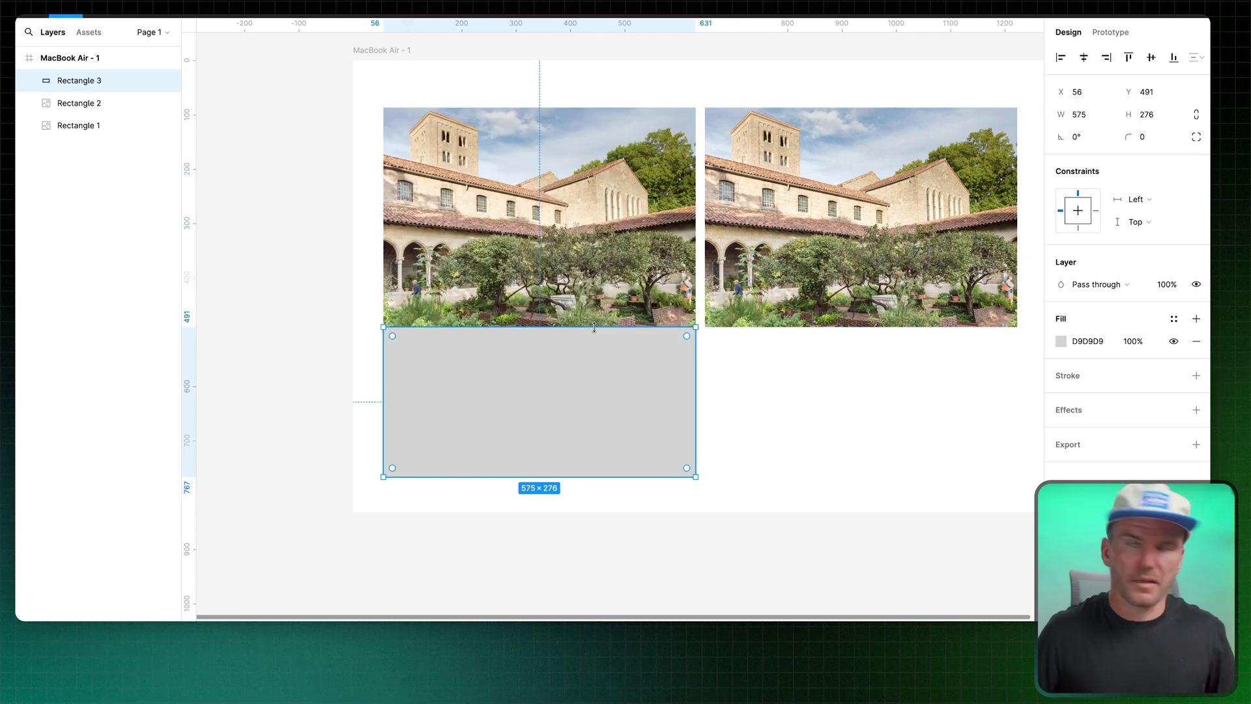
click(1060, 342)
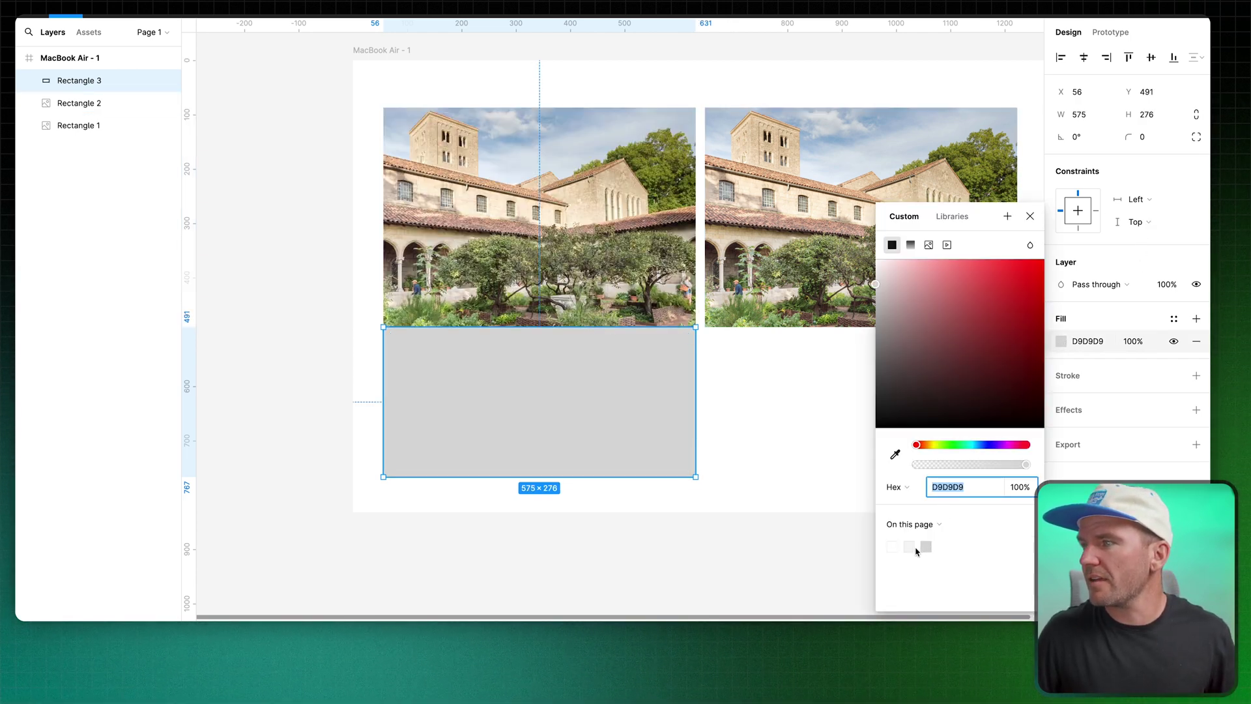
click(916, 550)
Add a title text box on the light card at 16px size
key(Escape)
key(t)
click(407, 349)
text(The Met Fifth Avenue)
click(1158, 364)
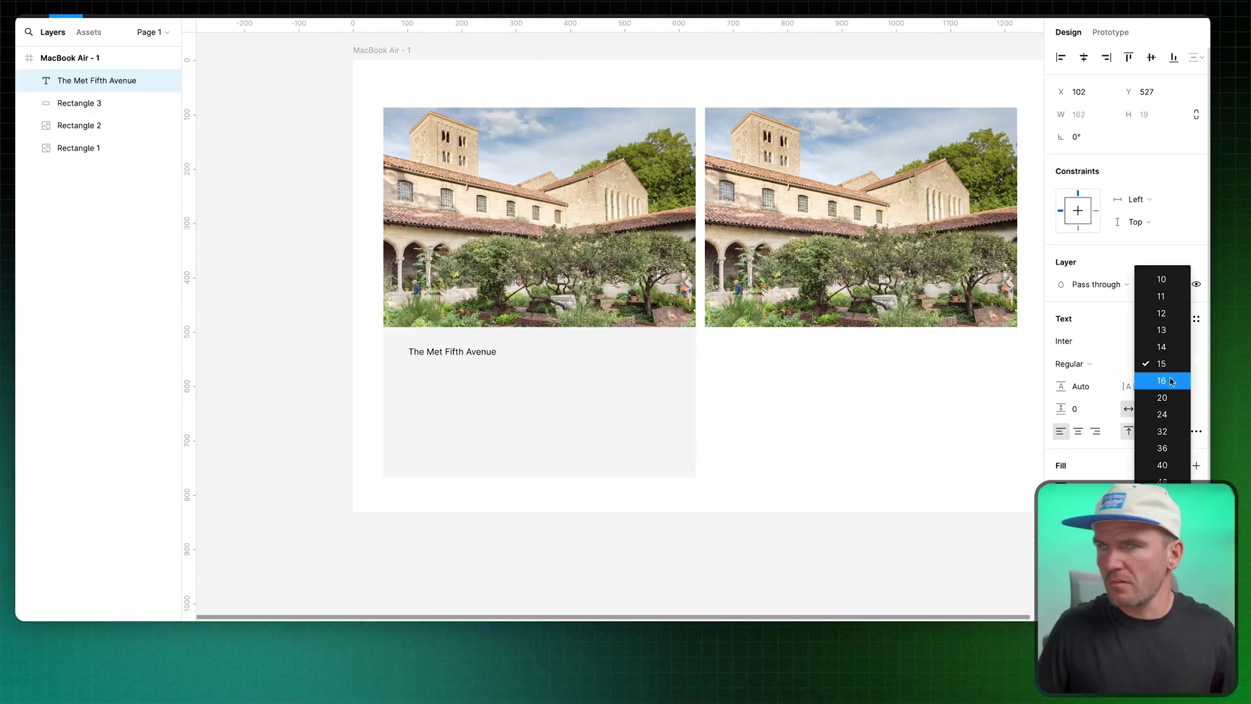
click(1070, 365)
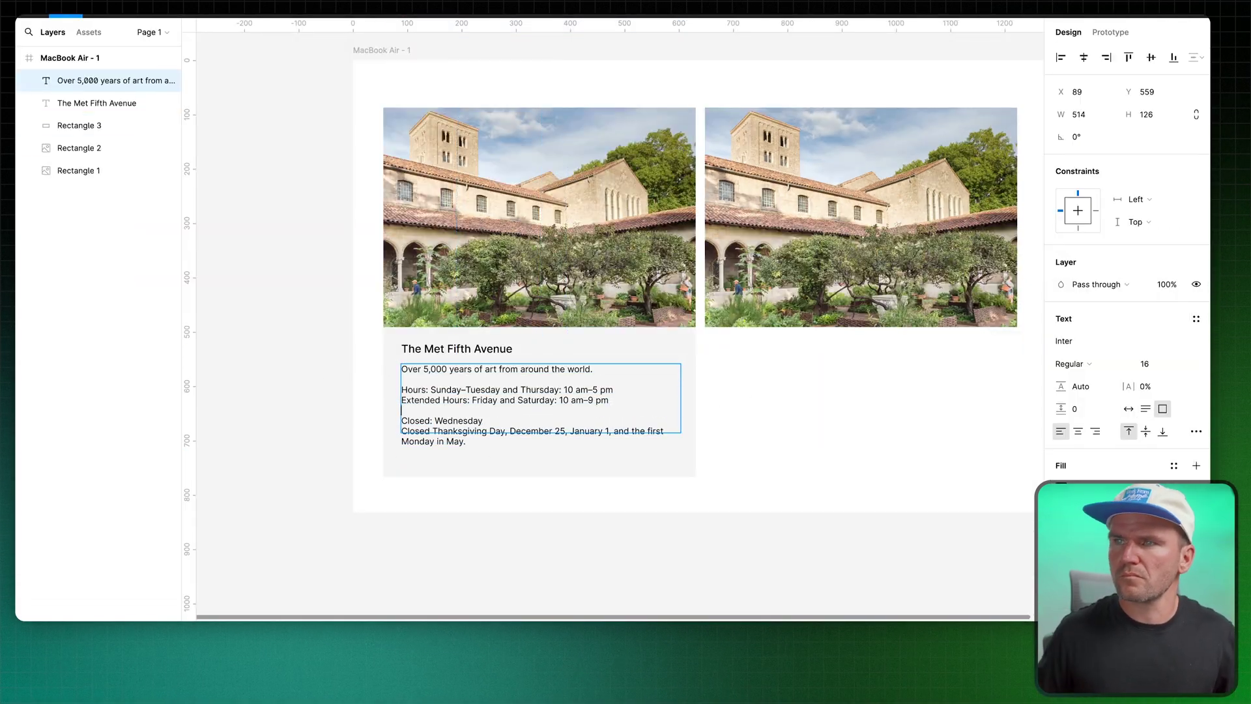
Auto-layout the title and hours texts, group them with the photo into one card, and delete the grey background
click(524, 414)
click(525, 459)
click(457, 349)
shift+click(506, 371)
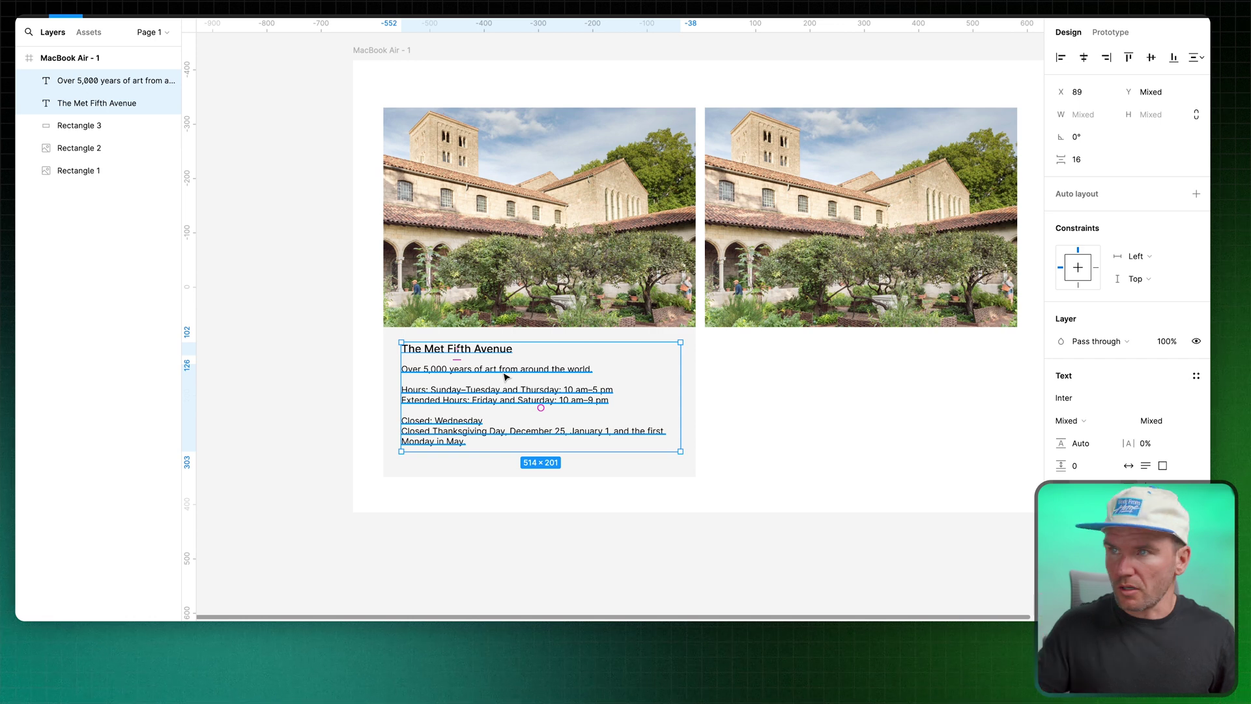
key(shift+a)
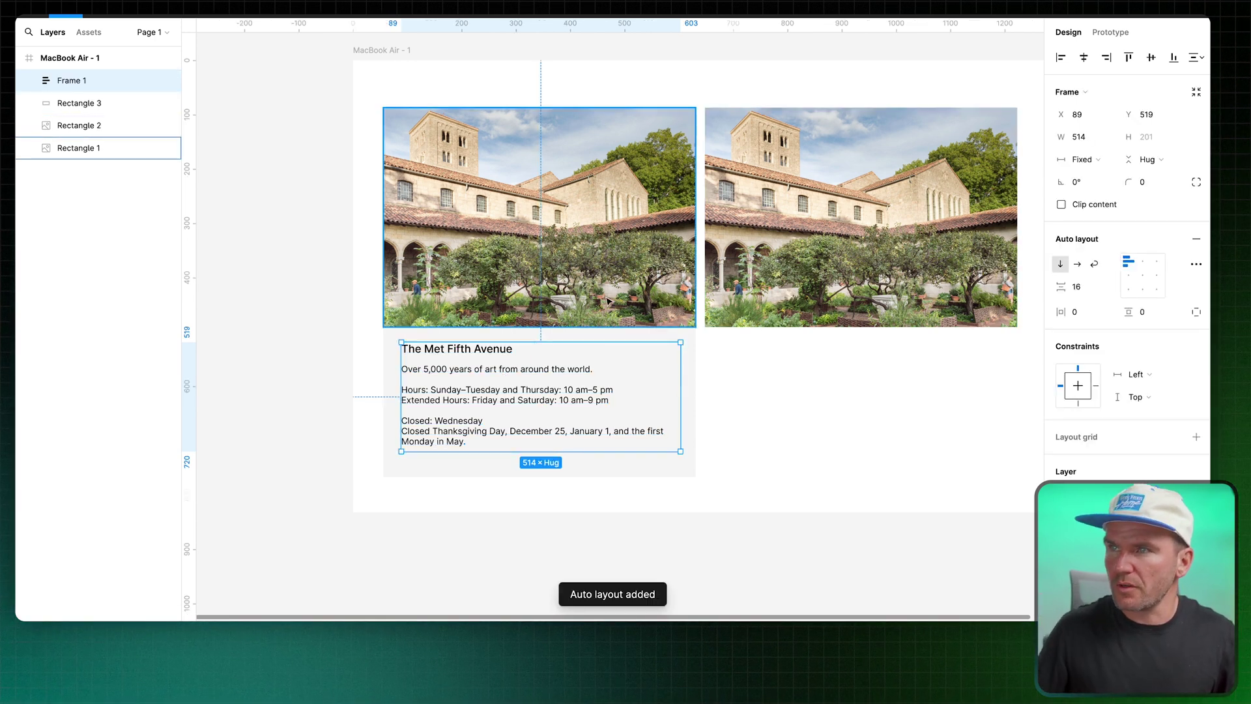
shift+click(79, 148)
key(shift+a)
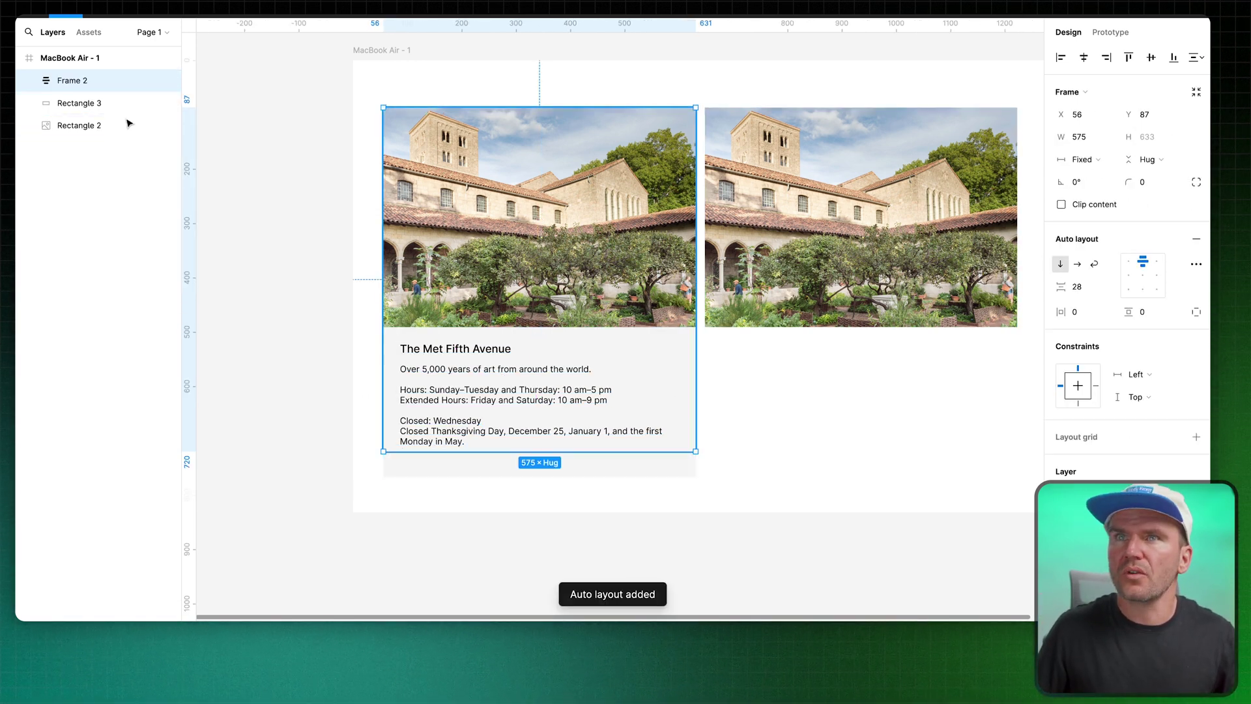
click(615, 470)
key(Delete)
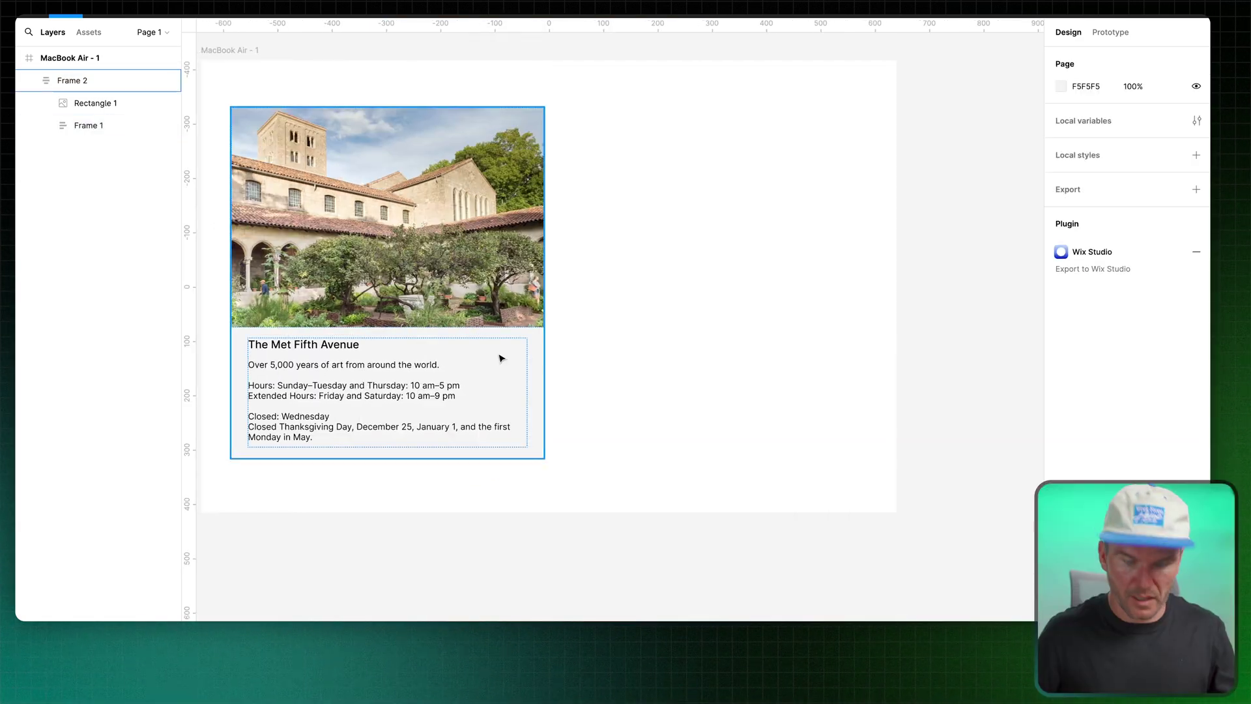
scroll(500, 358, left, 5)
click(393, 352)
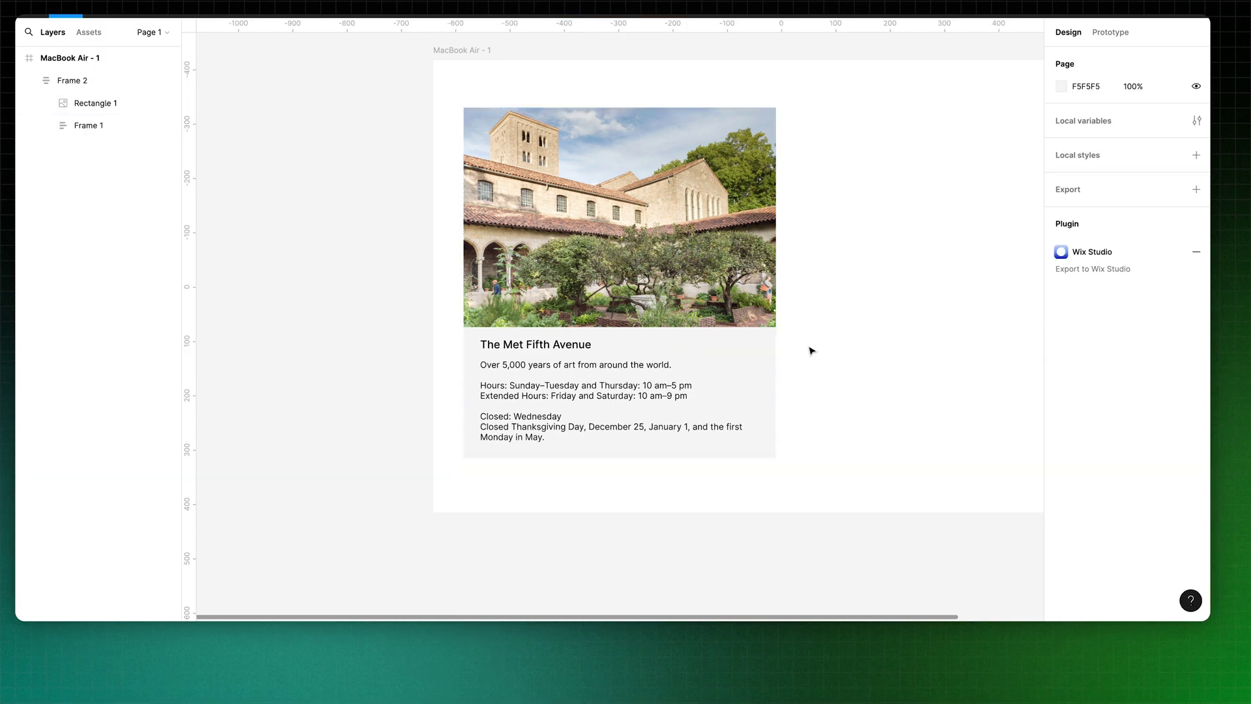
Duplicate the Met Fifth Avenue card to its right and nudge both cards into place
right_click(652, 115)
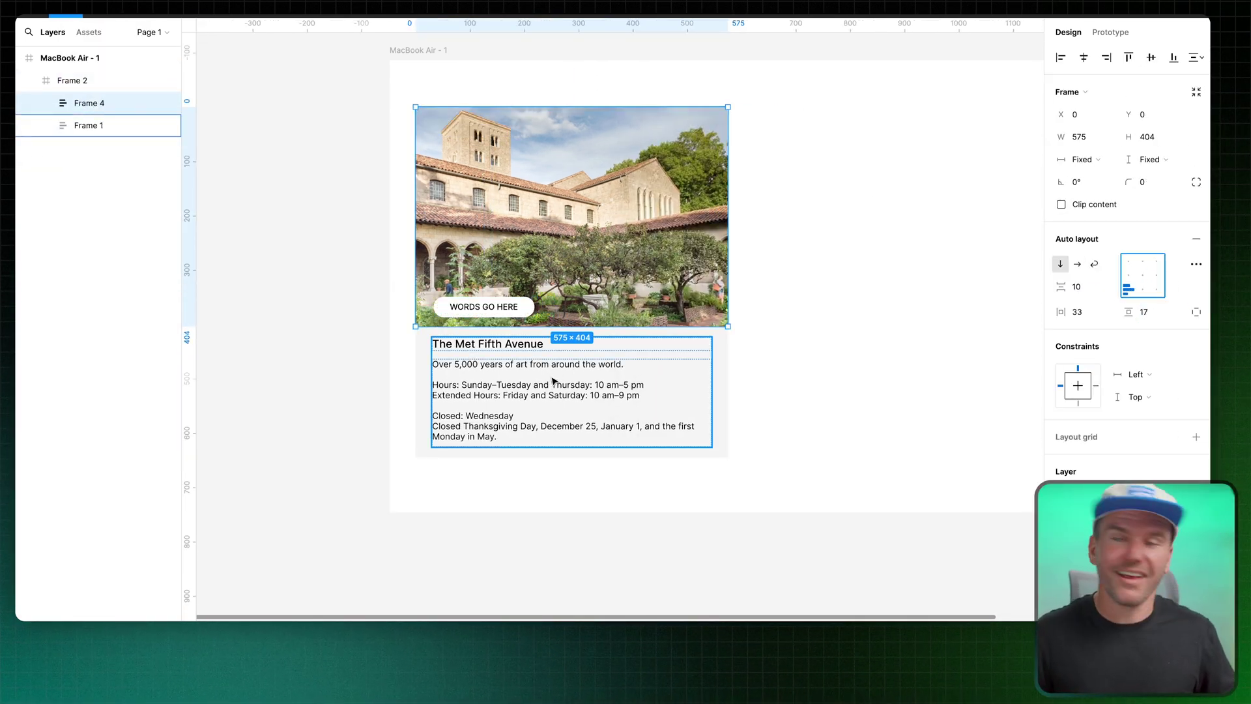
click(811, 383)
scroll(811, 383, right, 3)
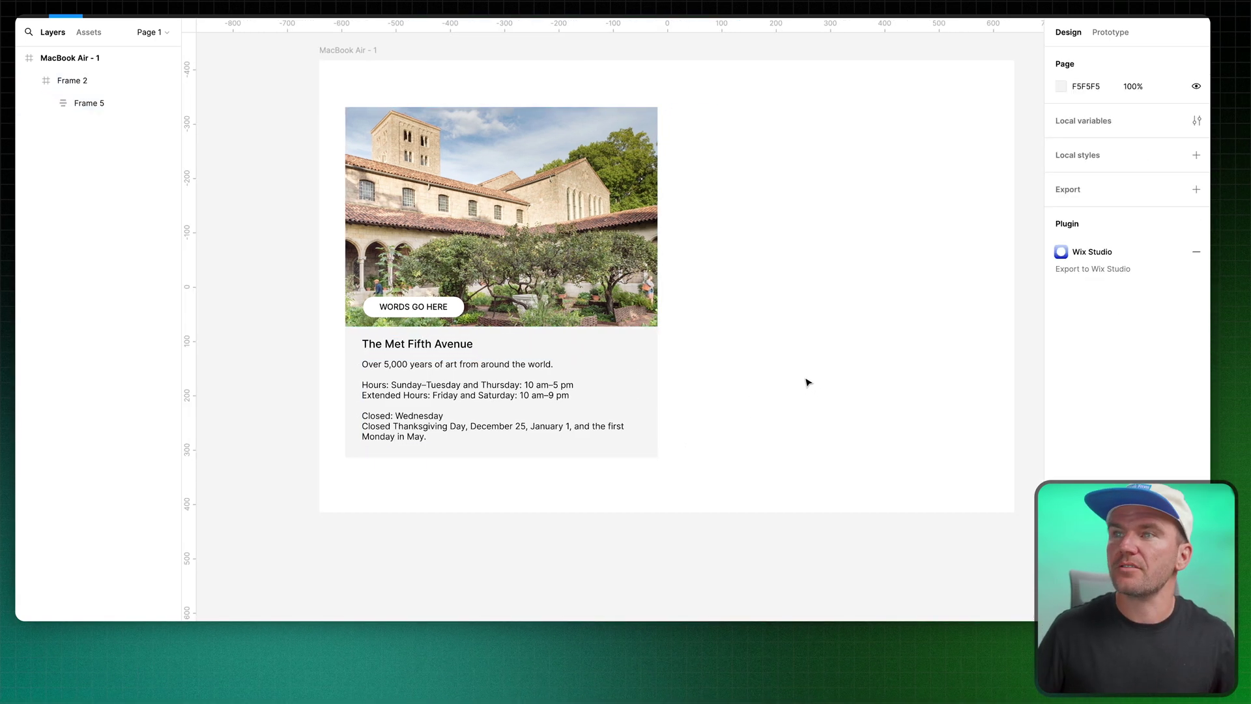
click(371, 185)
drag(512, 180, 834, 179)
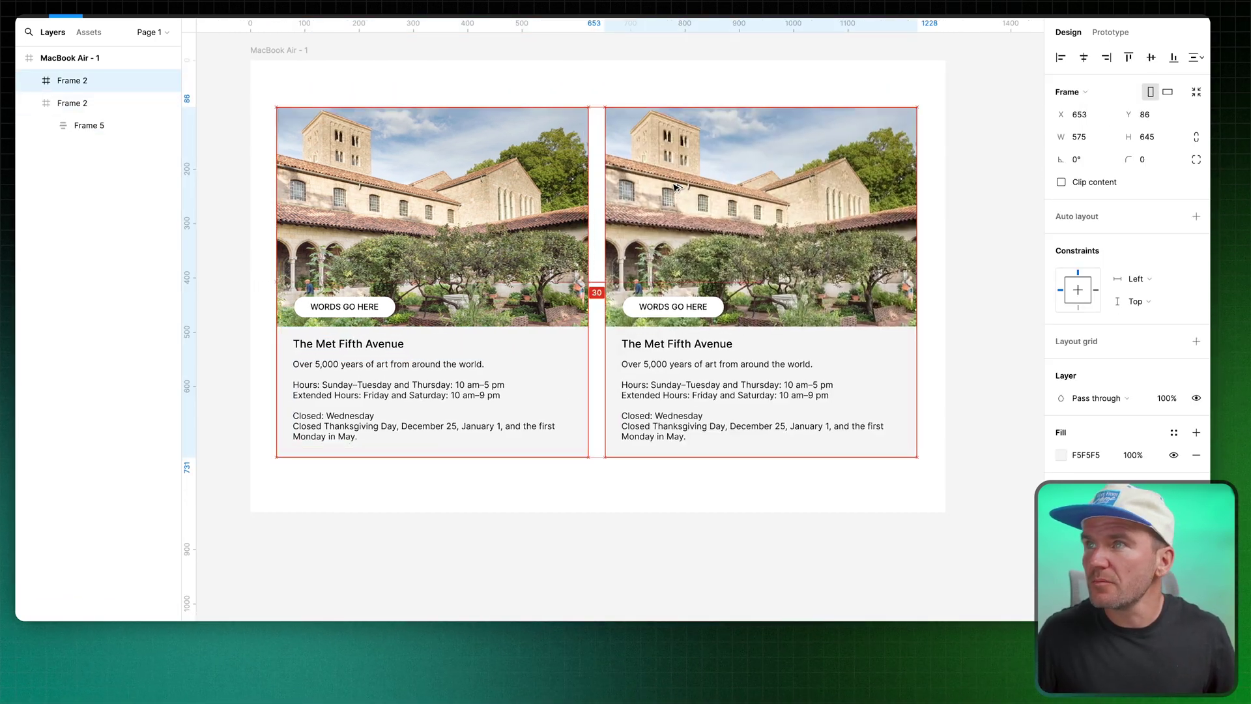
shift+click(388, 125)
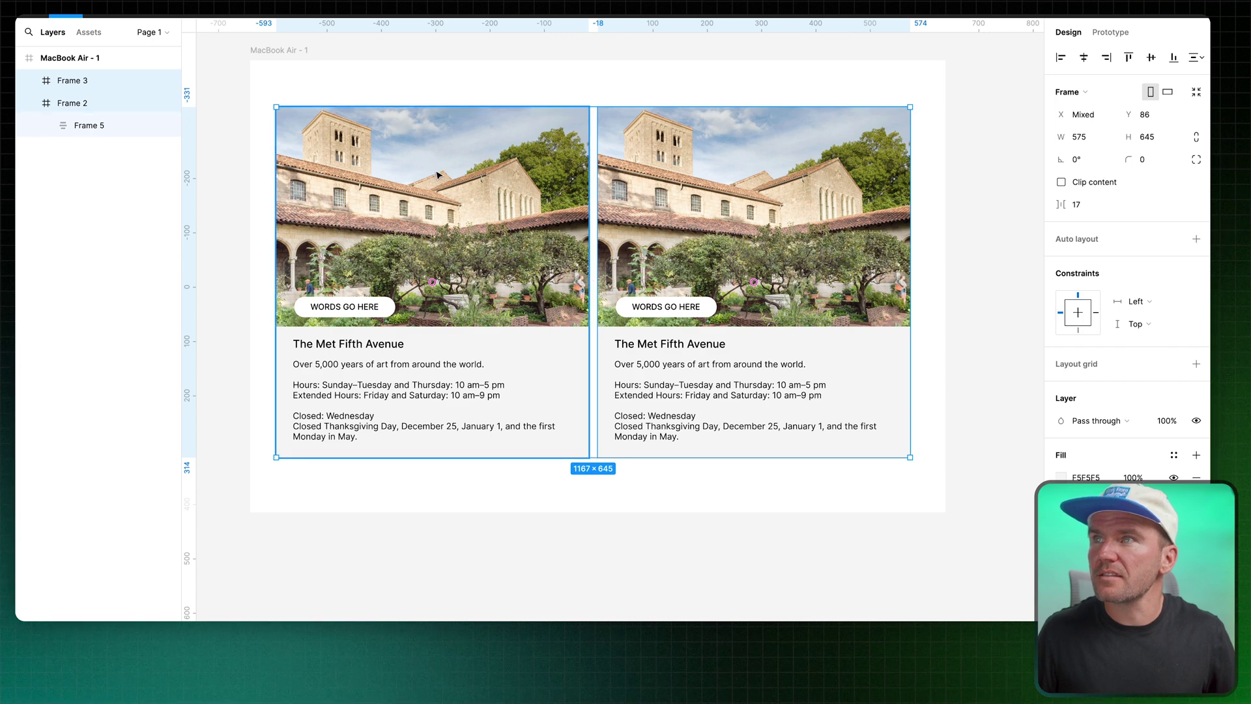
drag(438, 174, 443, 172)
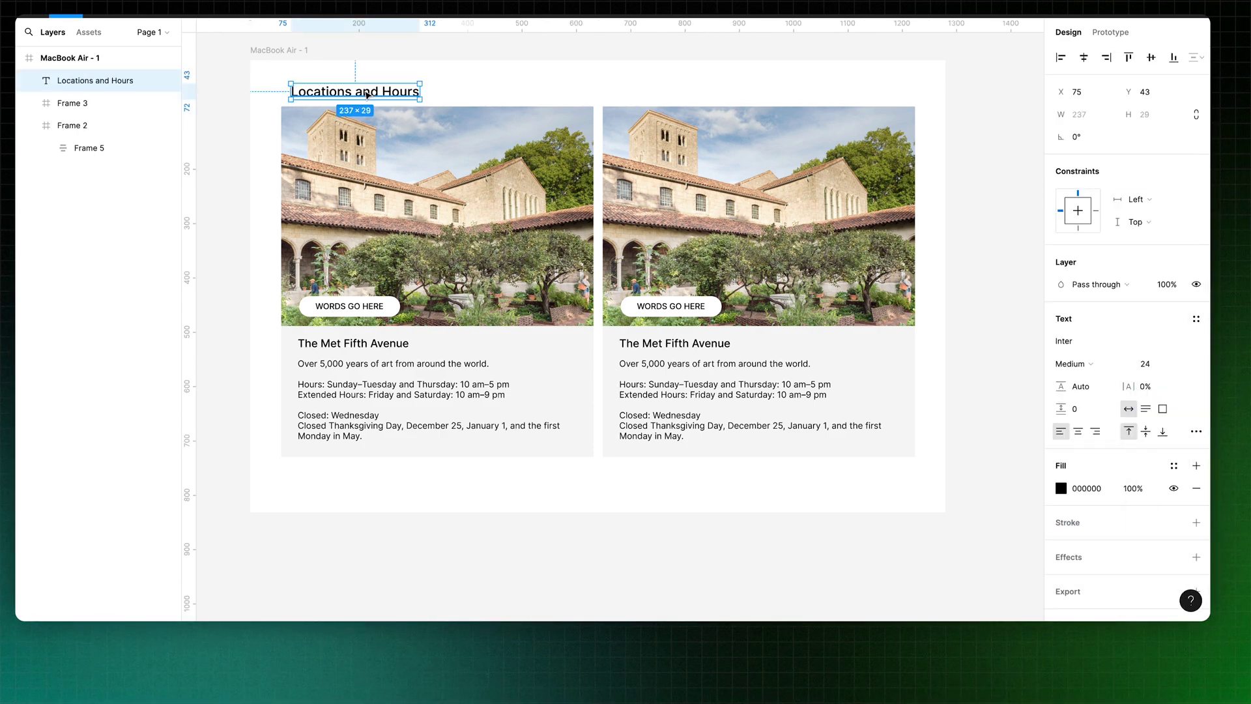
Wrap the Locations and Hours heading and both cards in an auto layout frame
drag(224, 69, 830, 398)
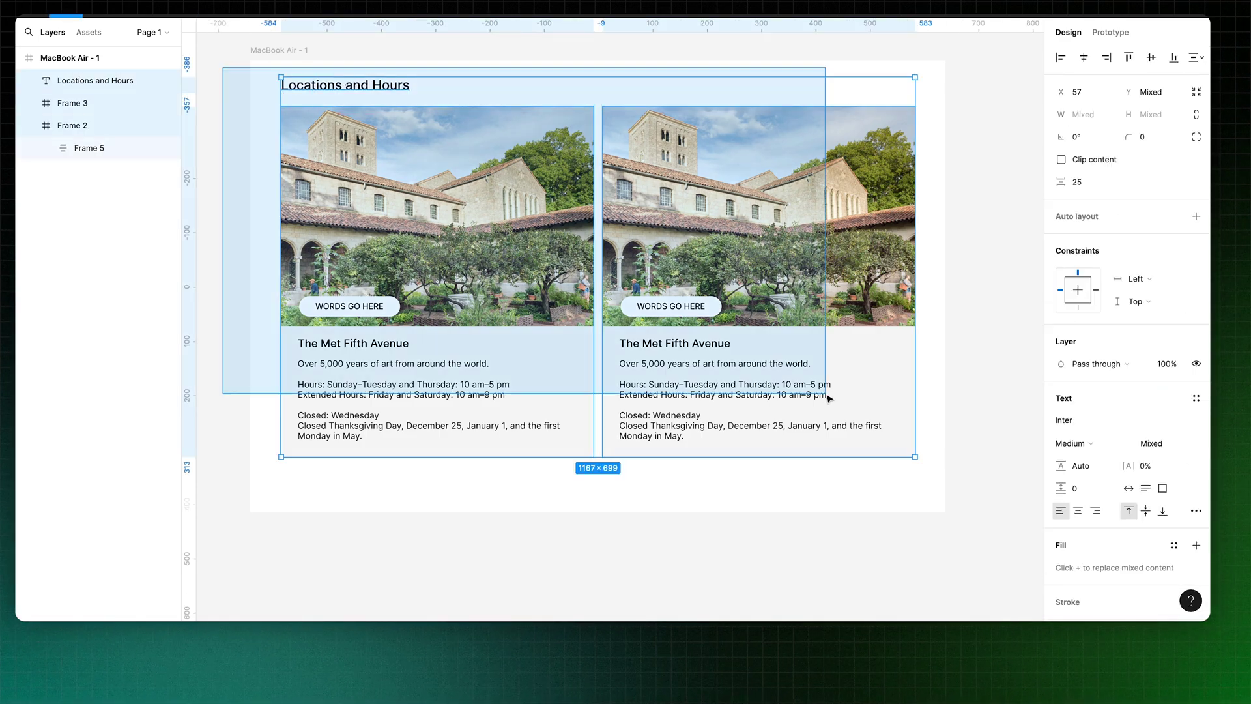
key(shift+a)
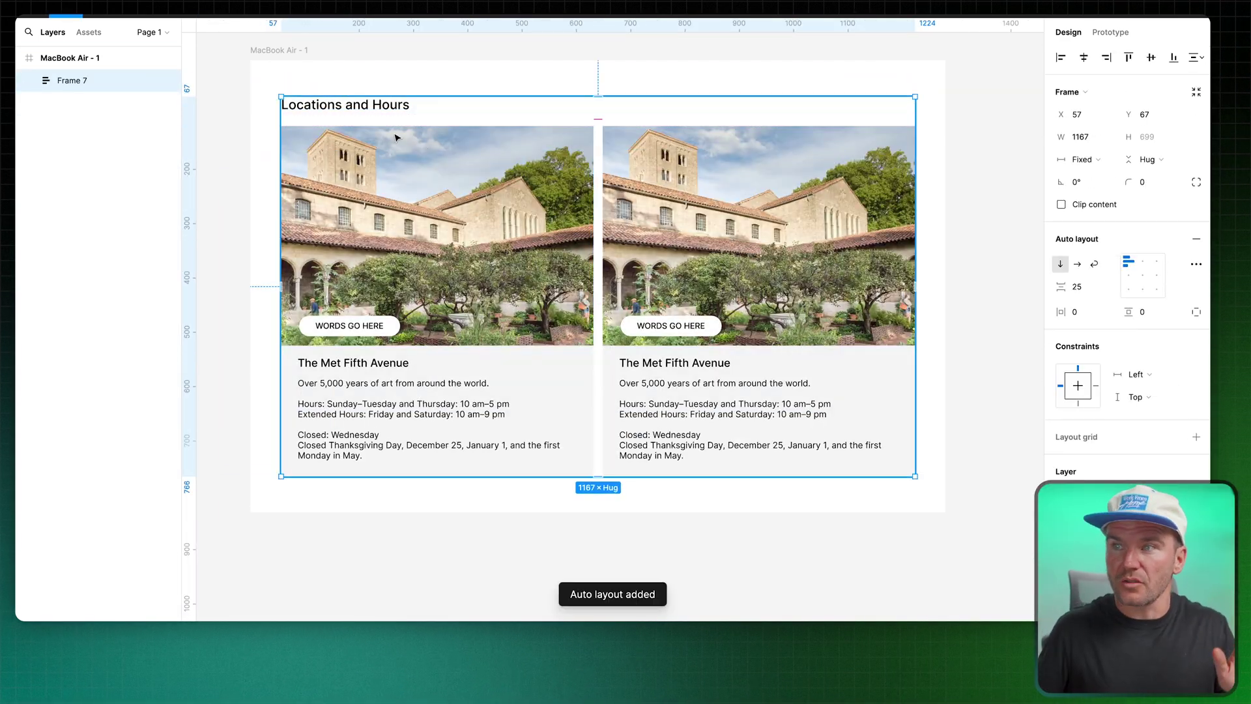
Launch the Figma to Wix Studio plugin and copy the frame link to set up the export
key(shift+i)
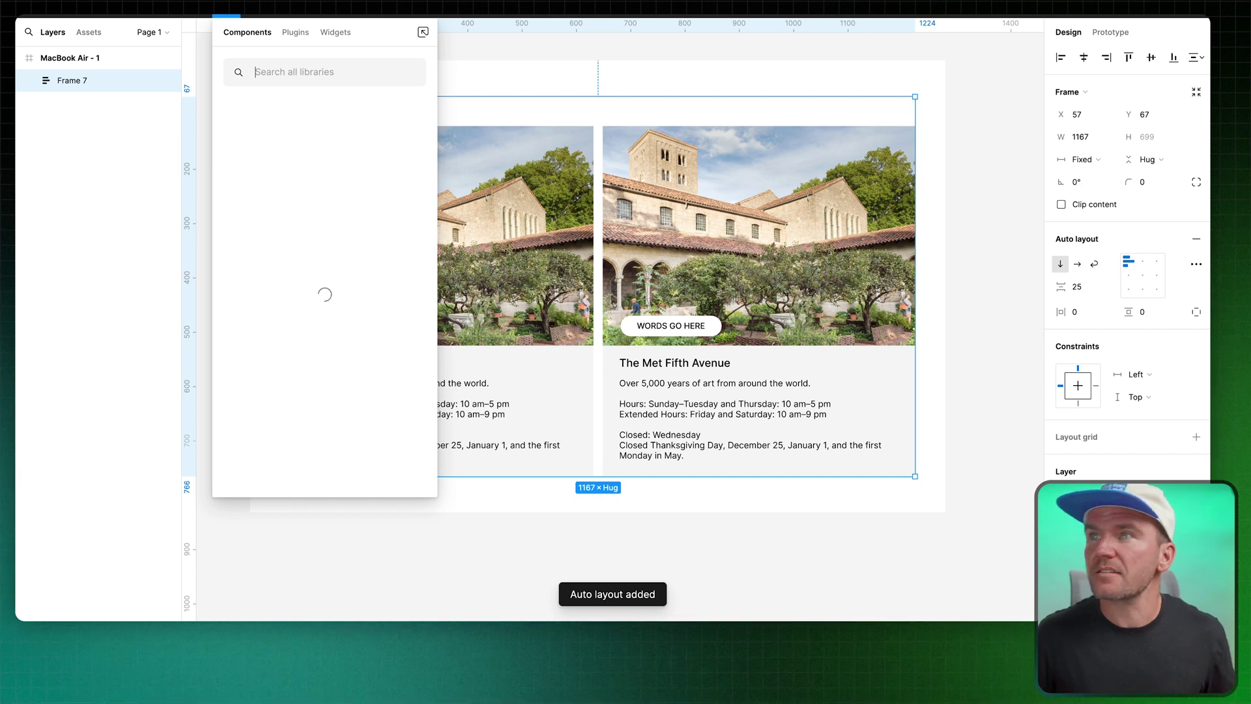
click(295, 31)
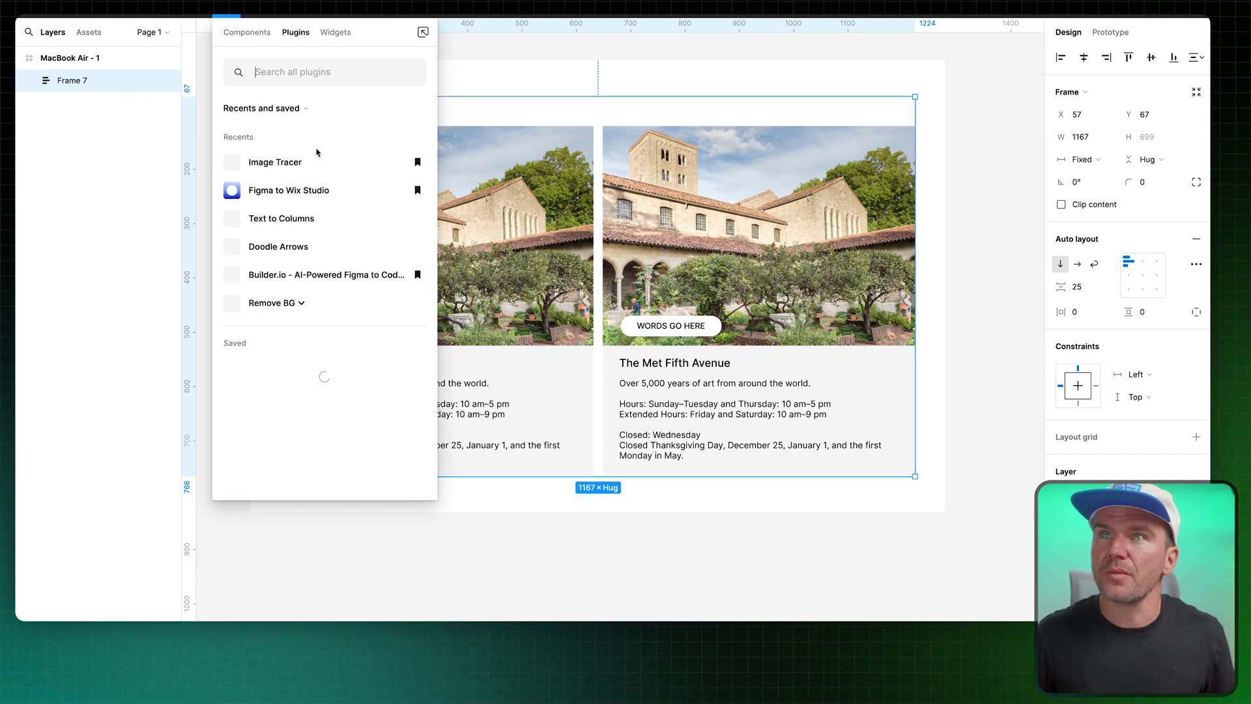
click(301, 196)
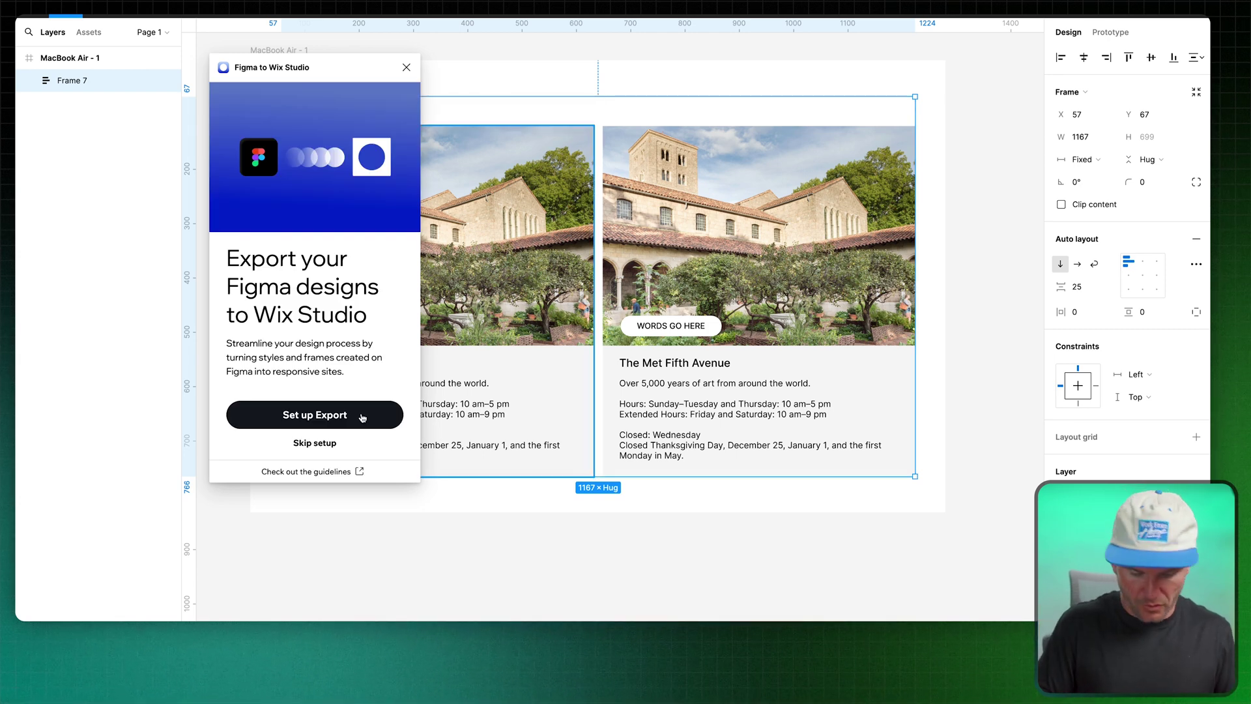
click(358, 413)
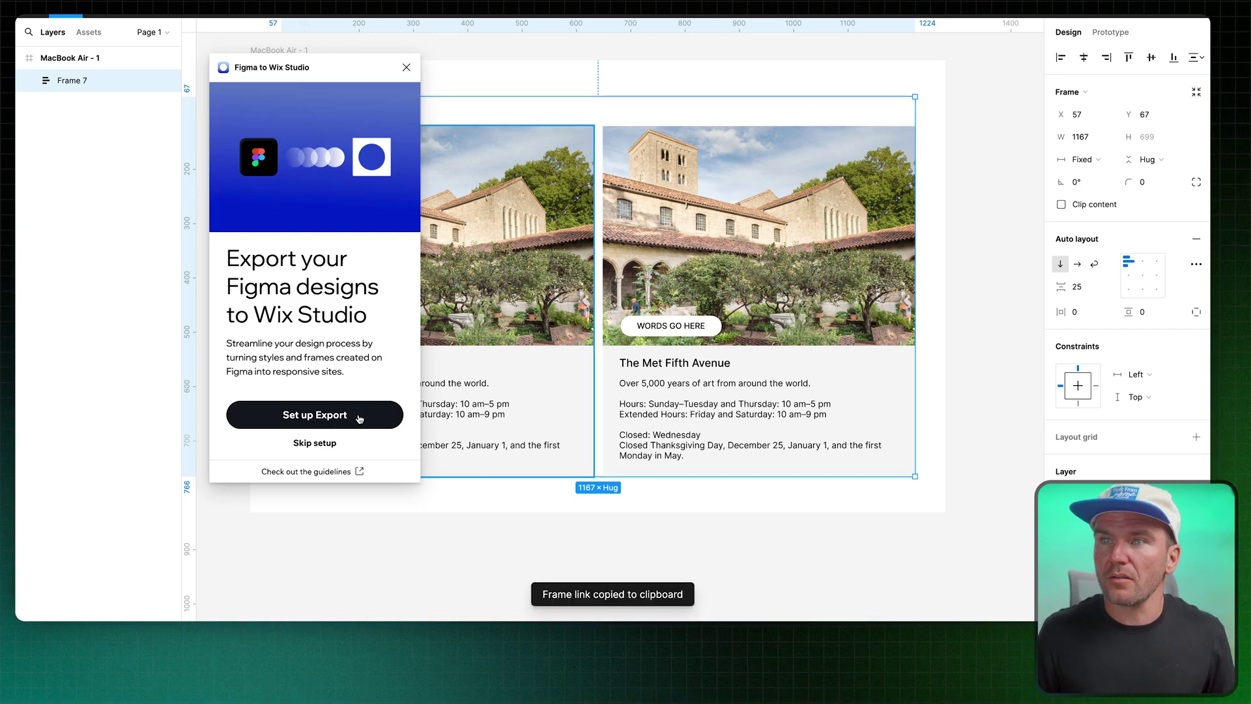
click(358, 416)
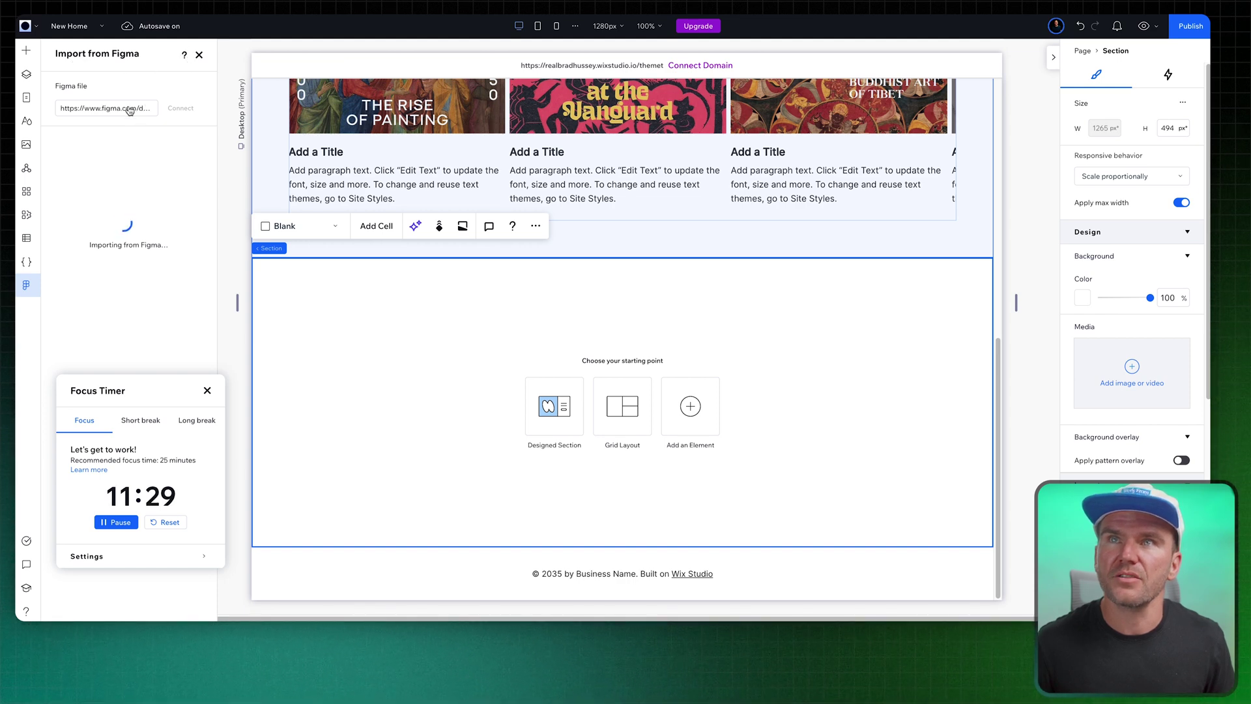
Connect the pasted Figma link in Wix Studio, then export the Locations and Hours frame
click(117, 108)
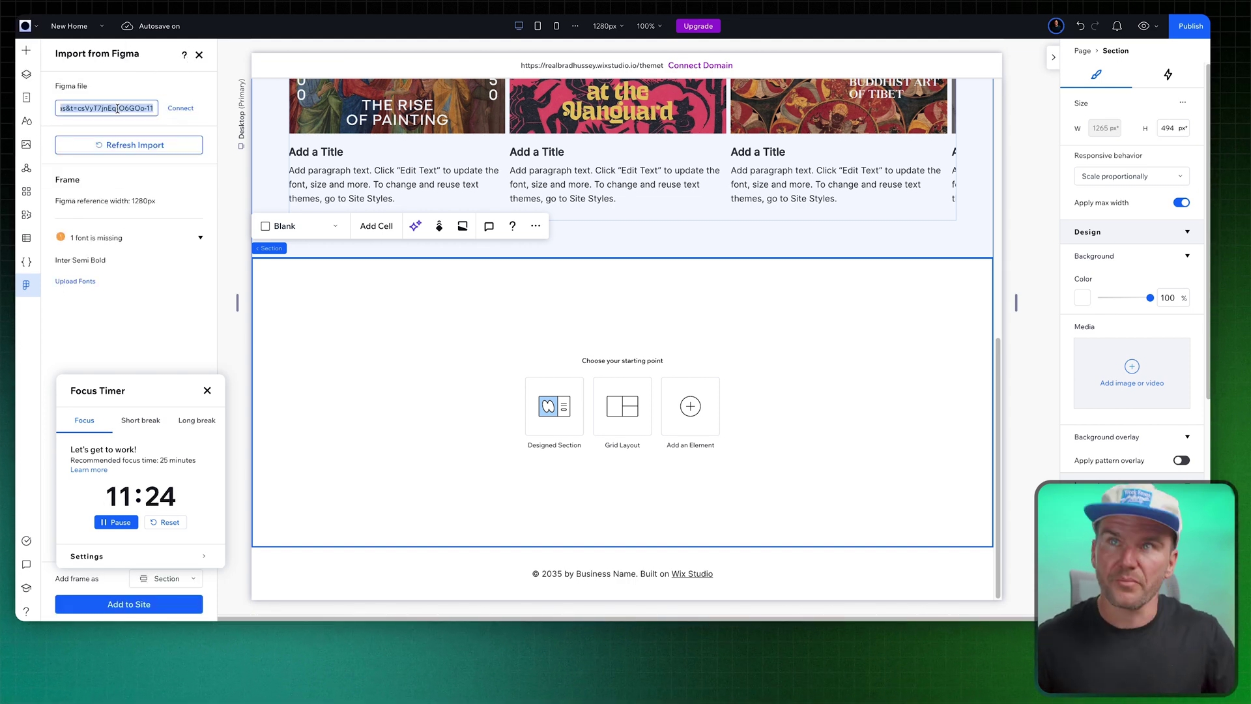
click(182, 108)
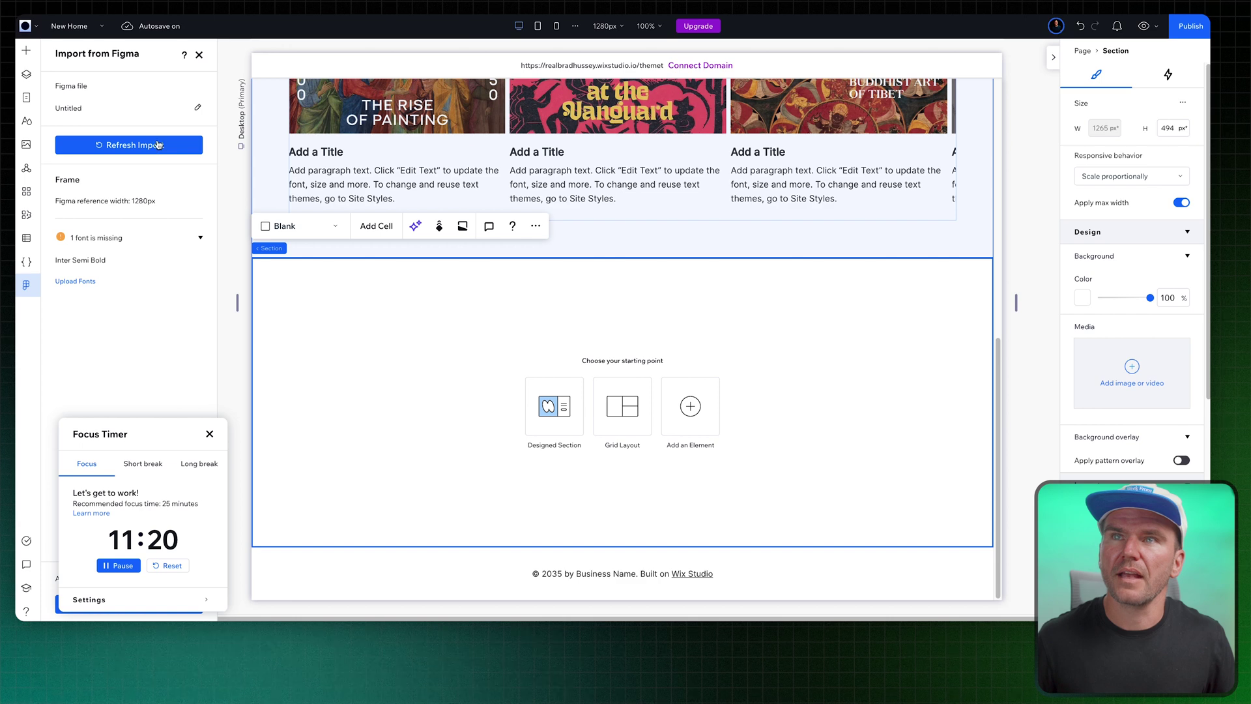
key(super+Tab)
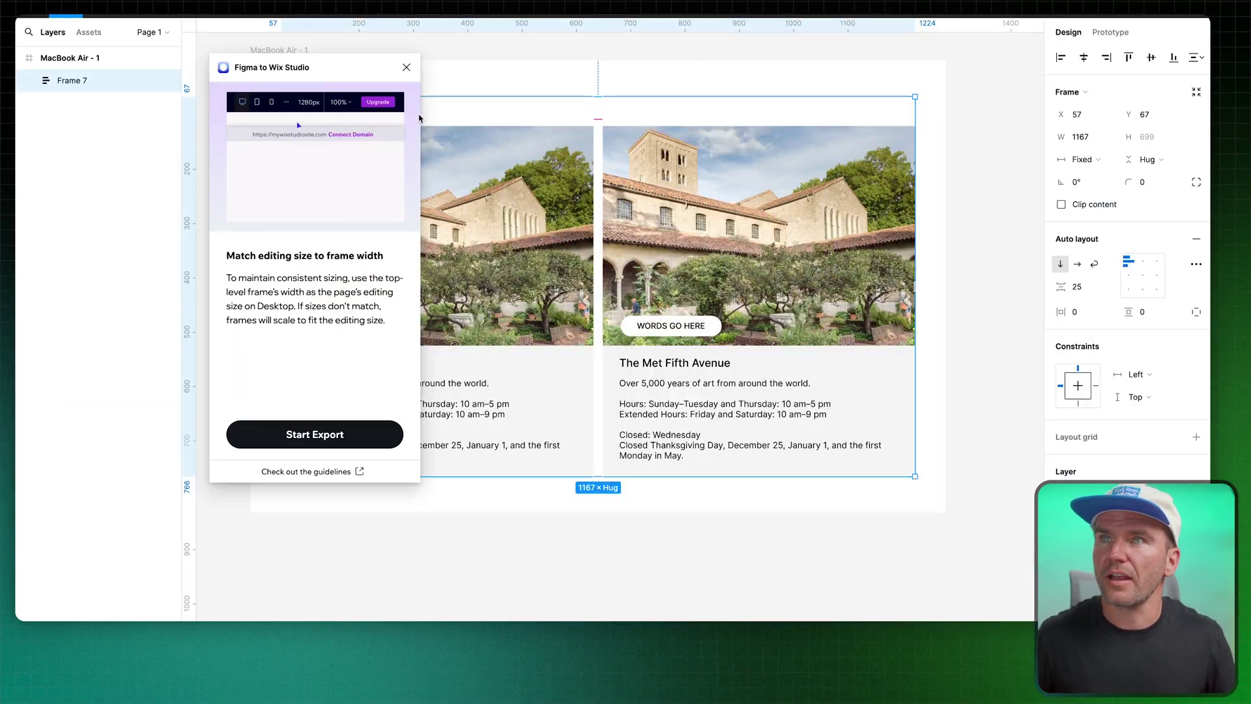
click(329, 432)
click(333, 434)
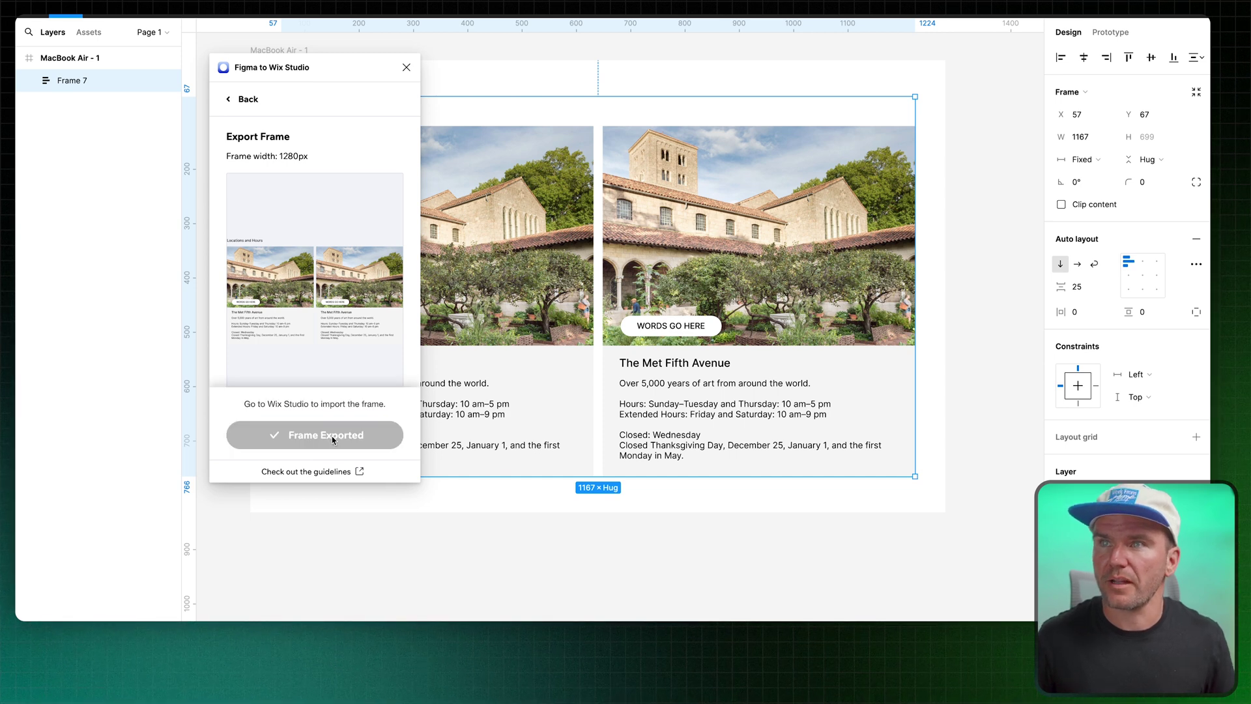
key(super+Tab)
Refresh the Figma import and add the Locations and Hours frame to the site as a Stack
click(135, 148)
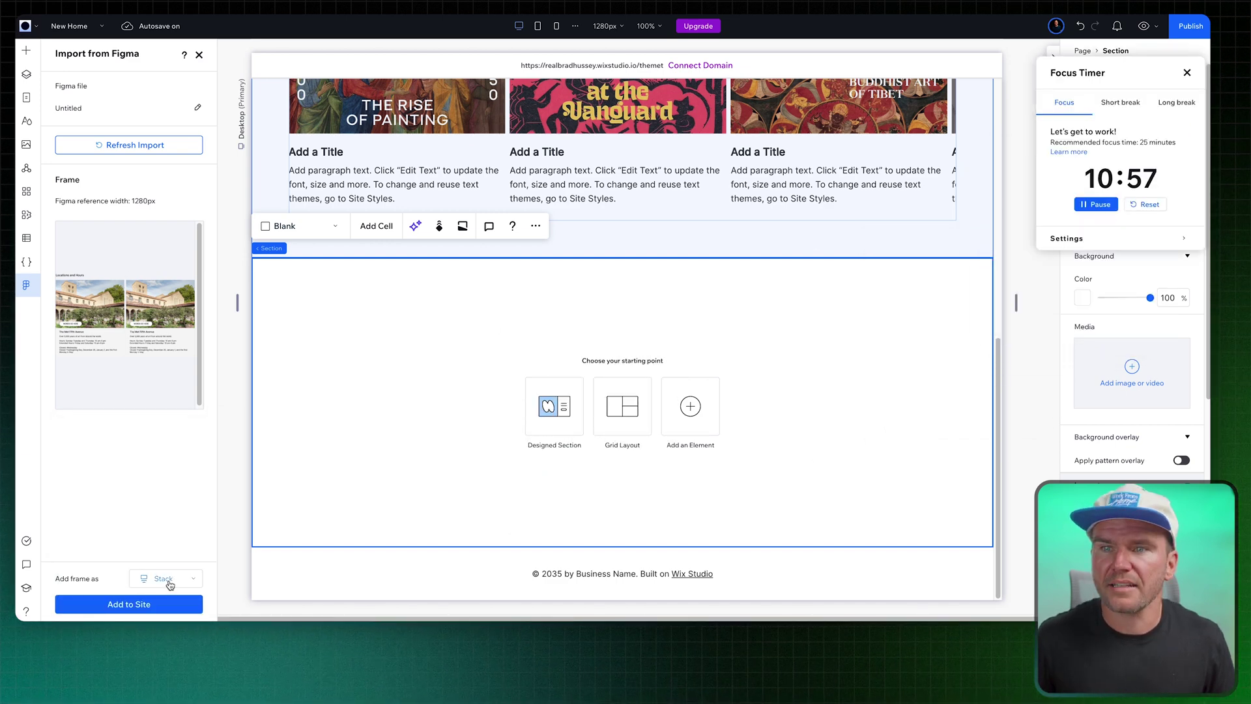
click(193, 582)
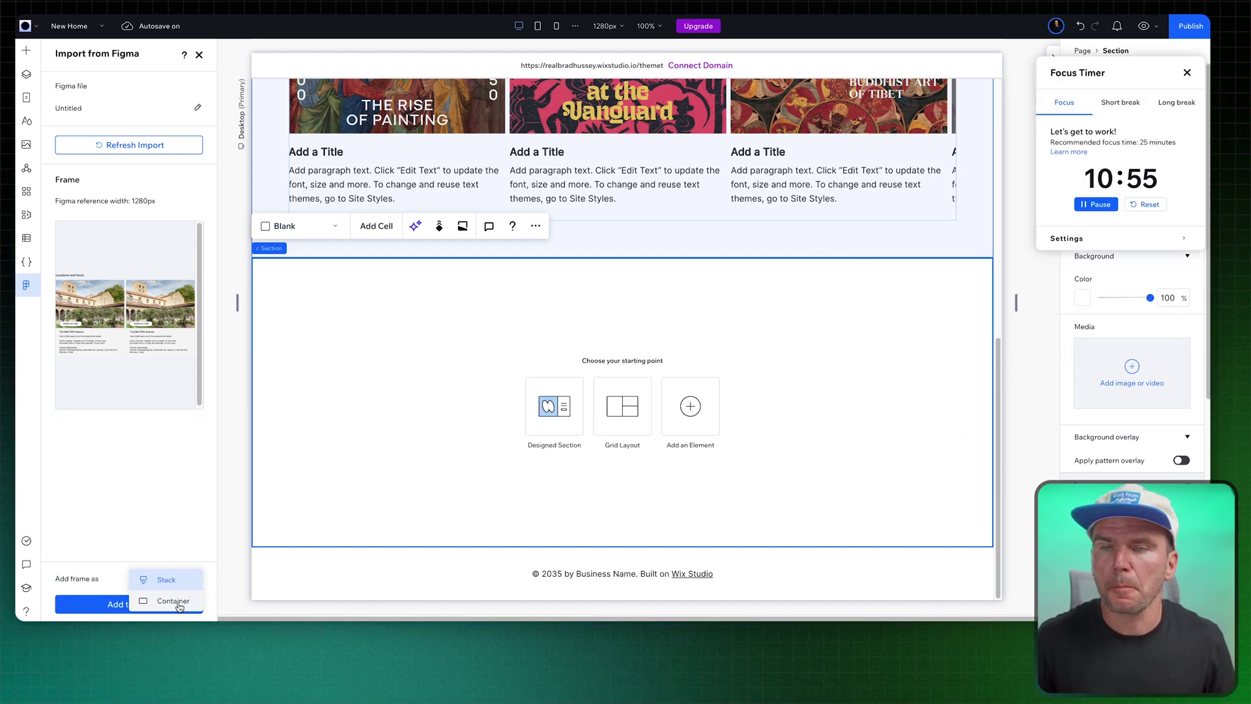
click(107, 586)
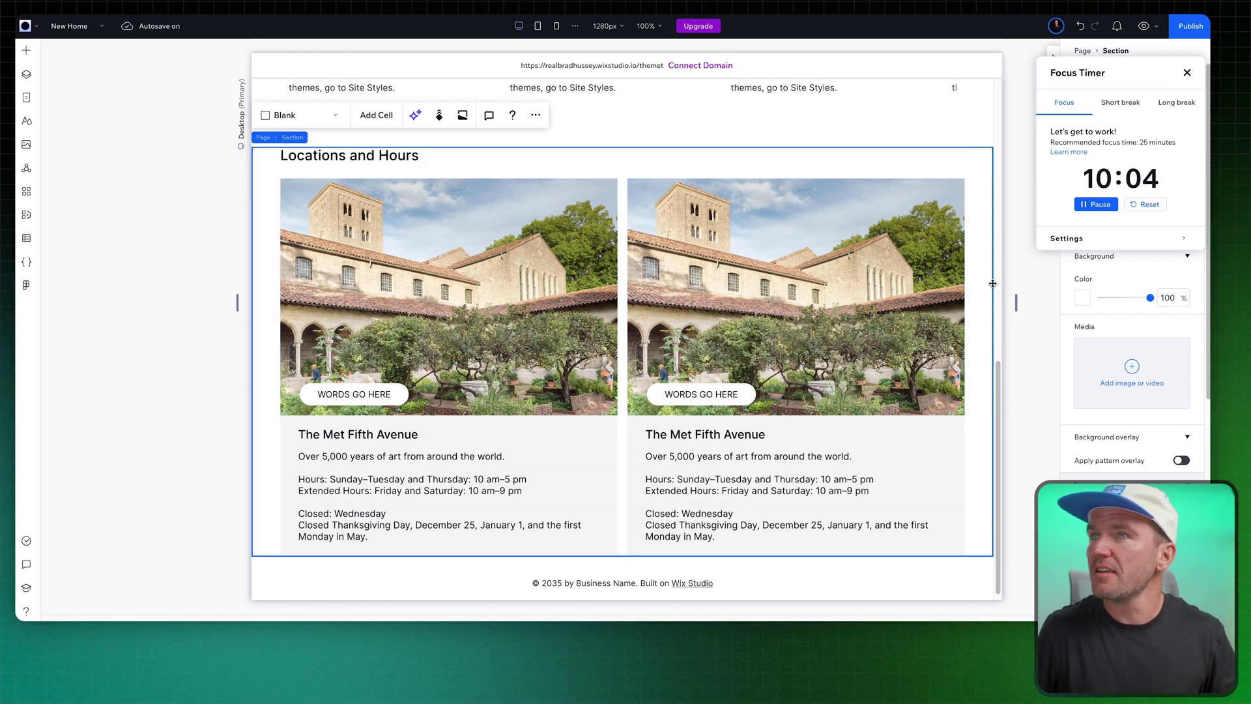
scroll(1140, 398, down, 5)
scroll(1134, 439, down, 5)
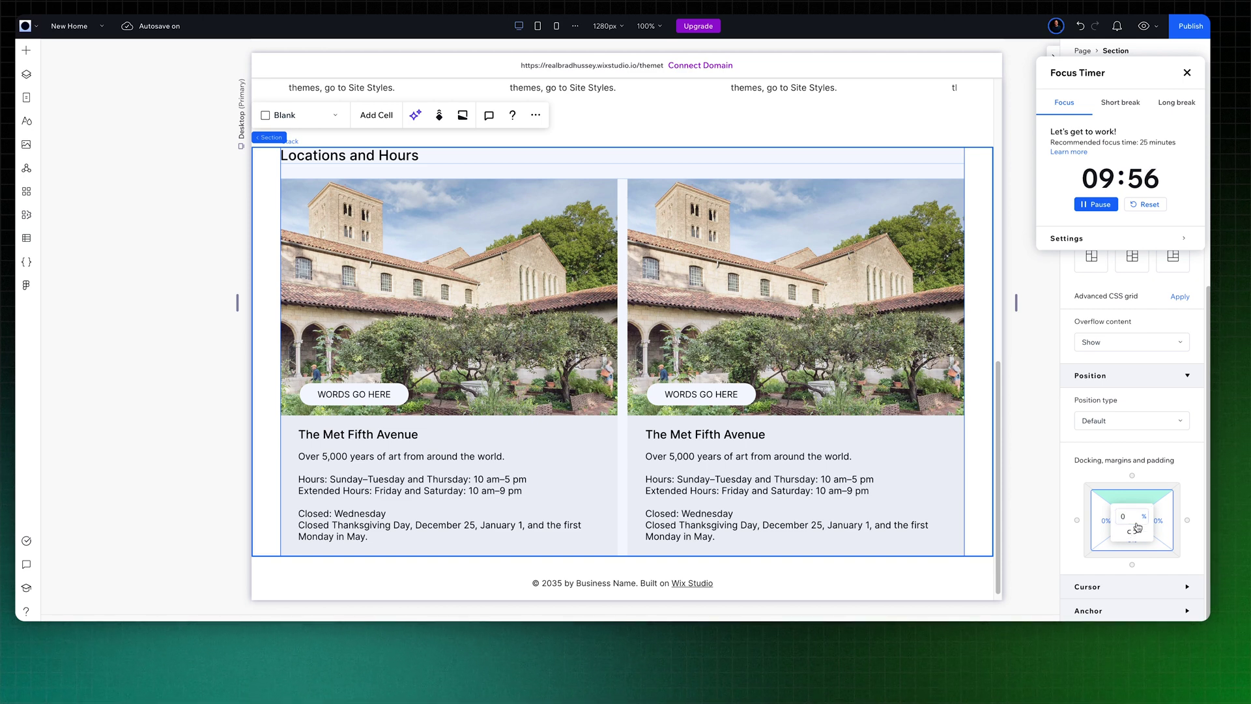
Add docking padding to the Locations and Hours section and select its inner card stack
click(1137, 528)
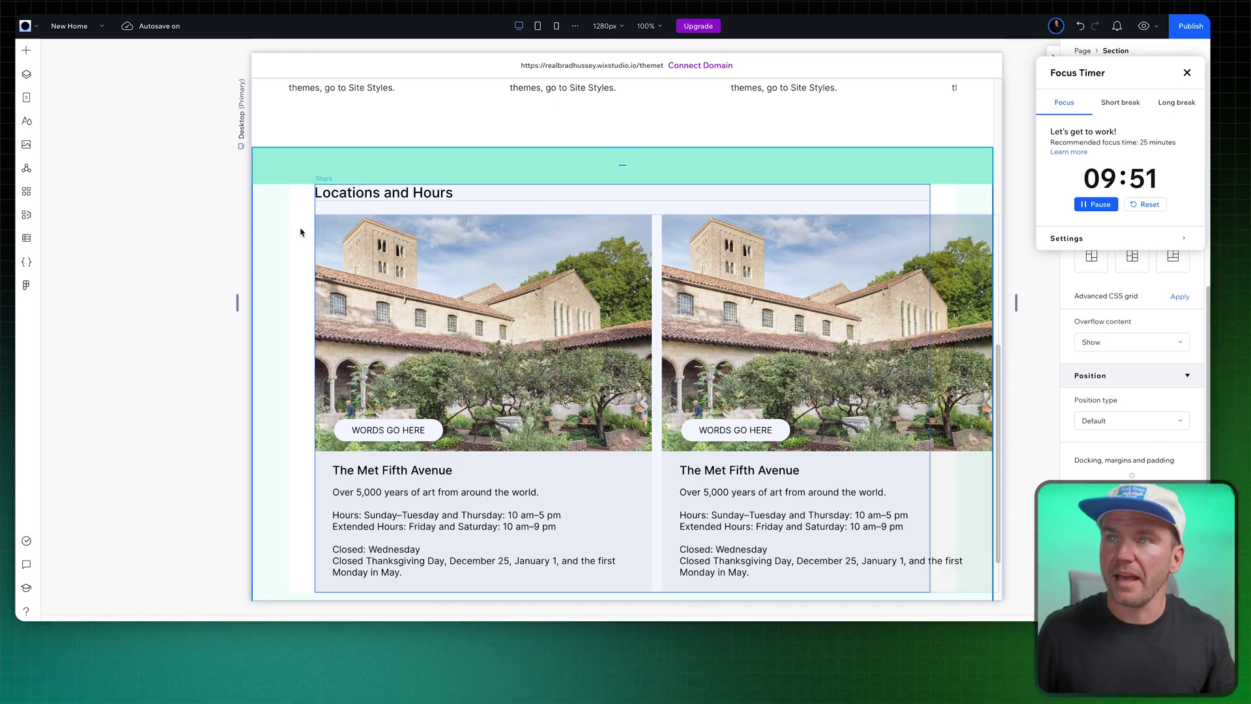
click(749, 287)
drag(1114, 72, 92, 358)
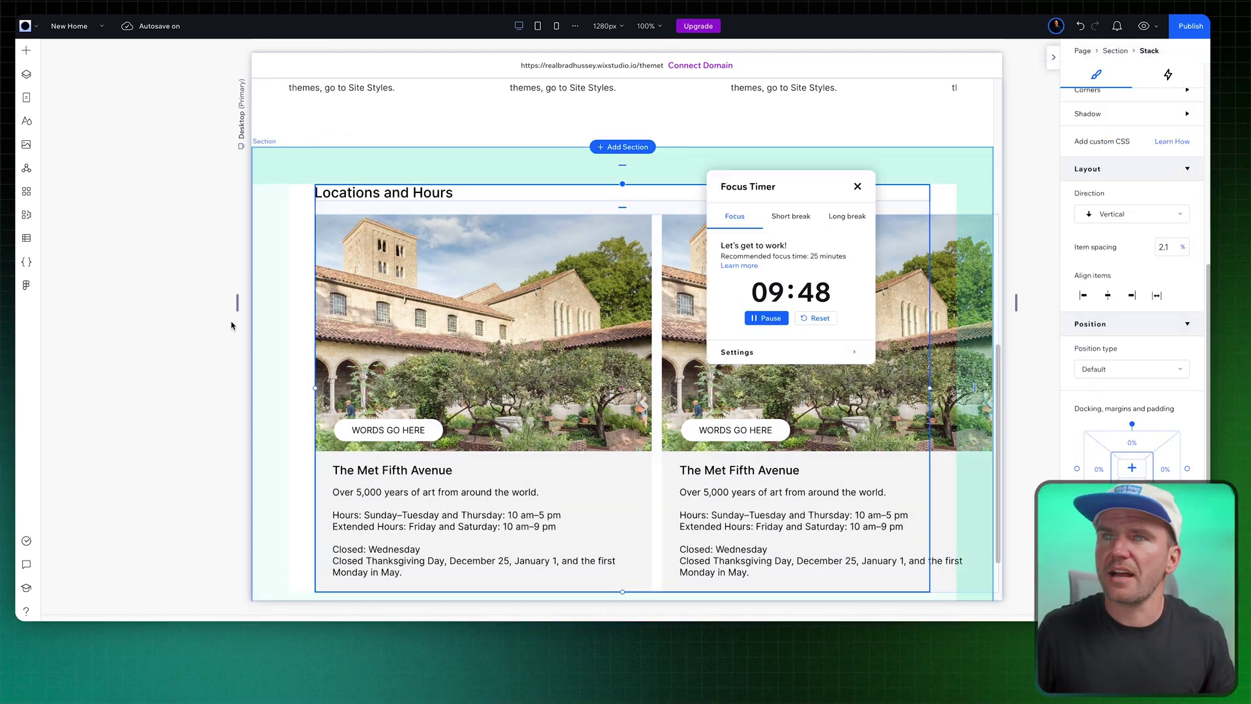
click(899, 239)
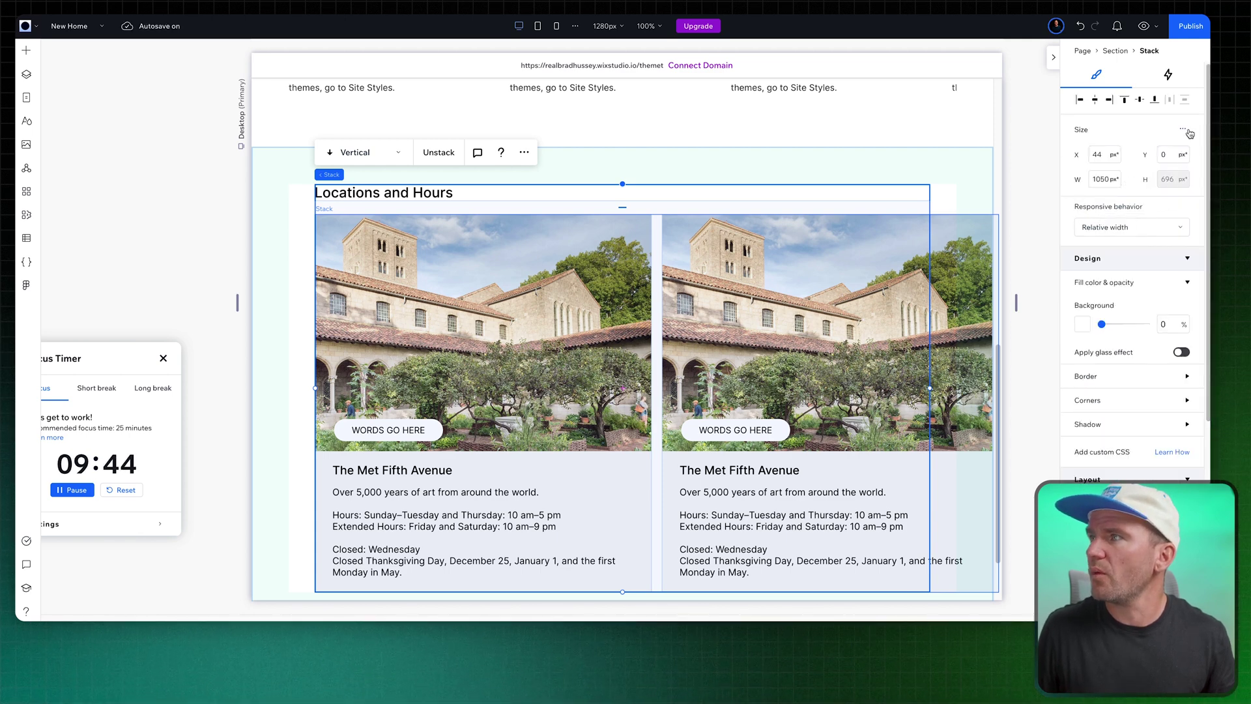
Set the card stack's width to 100% in the advanced size settings
click(1180, 134)
click(1154, 138)
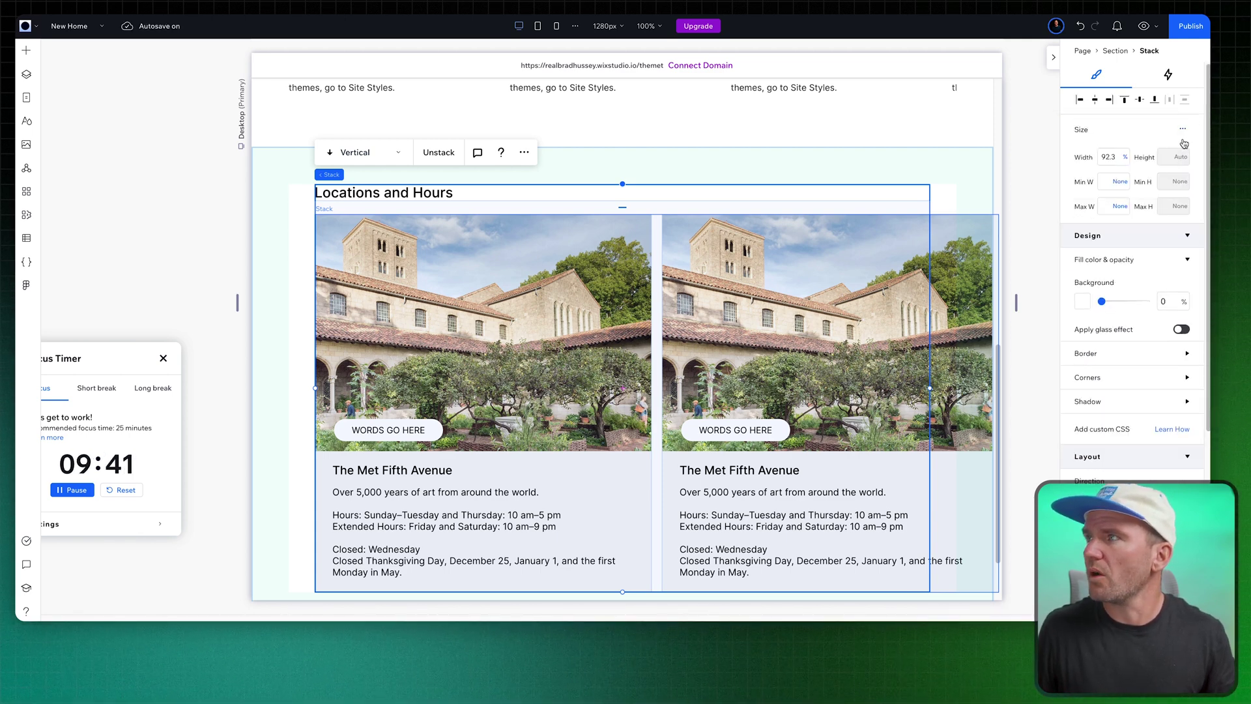
click(1113, 157)
text(100)
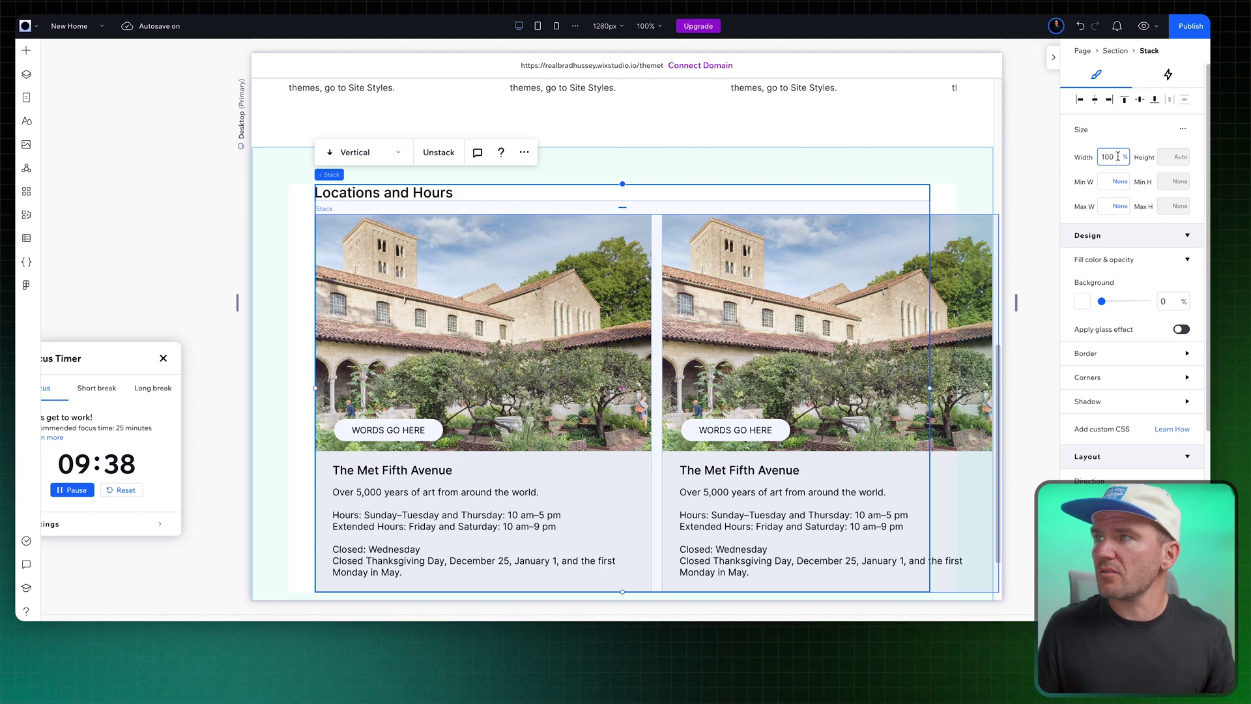
key(Return)
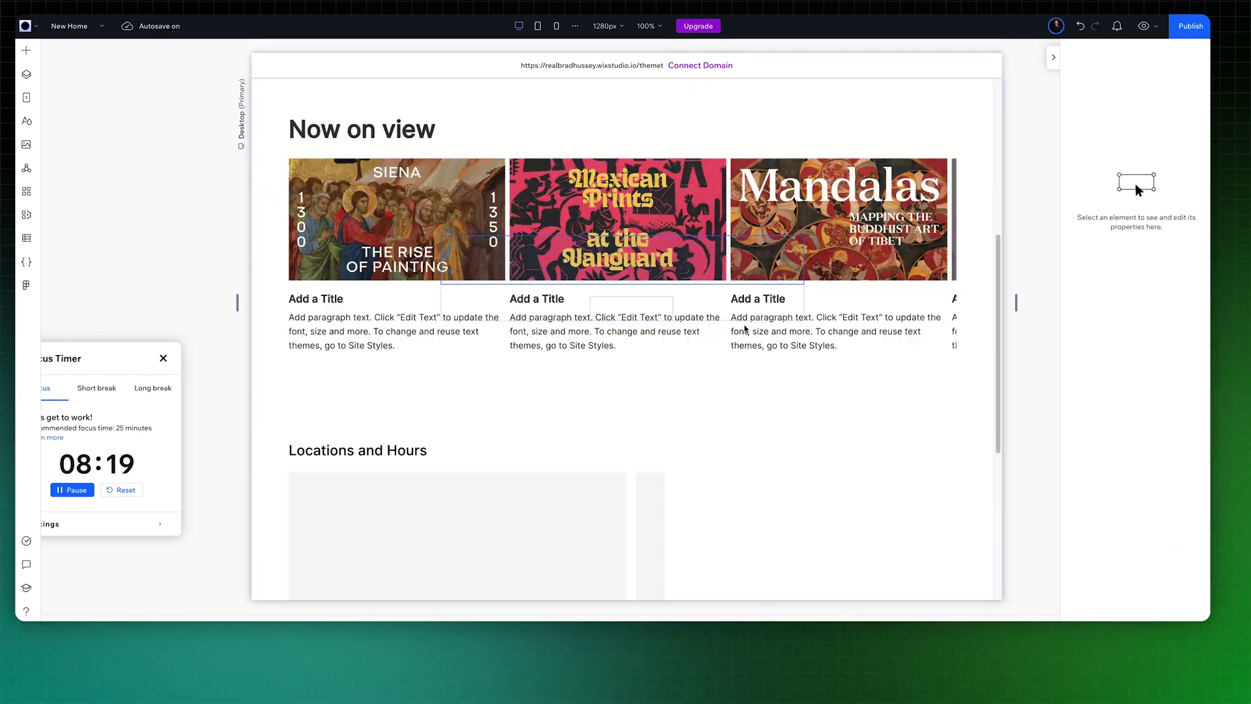
scroll(745, 330, down, 3)
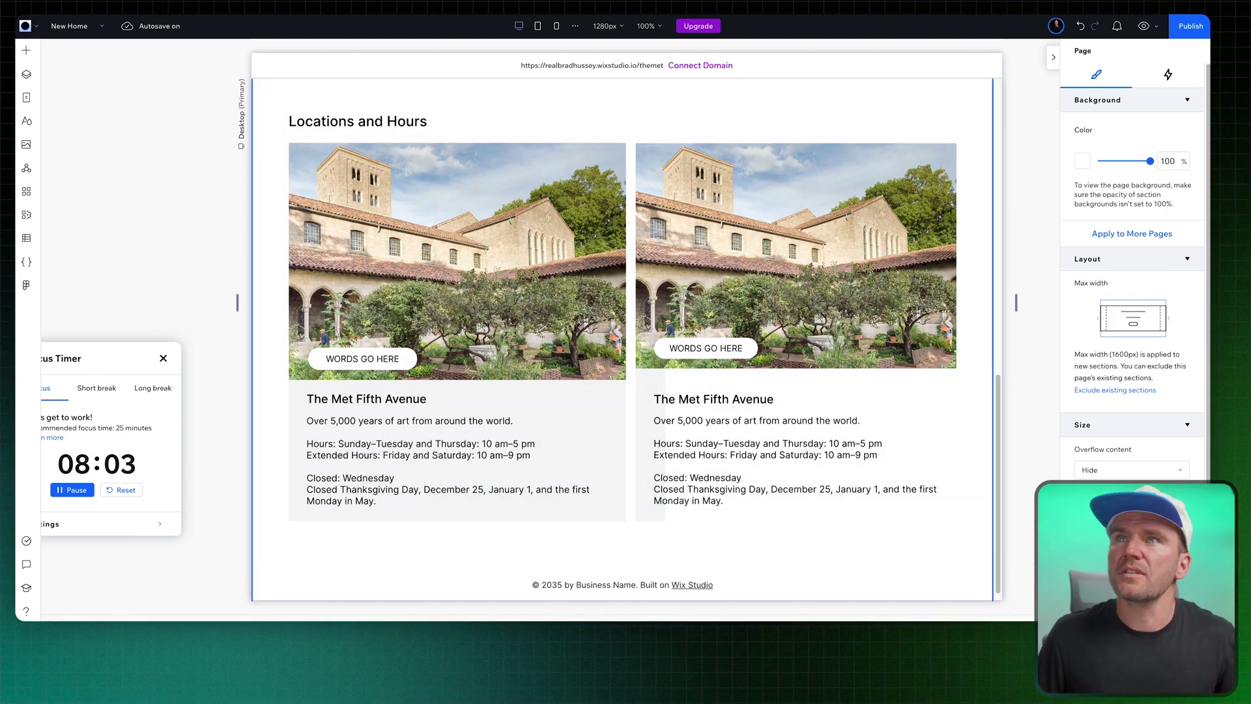
scroll(626, 352, down, 1)
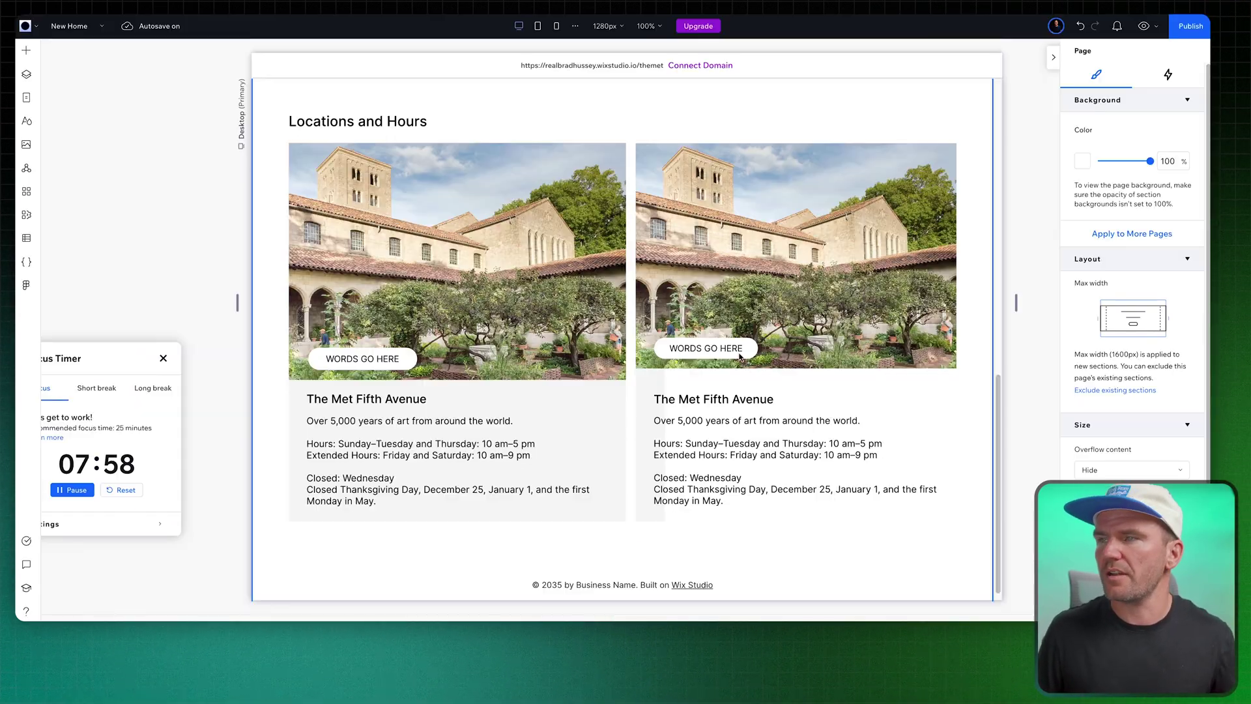
scroll(721, 599, down, 1)
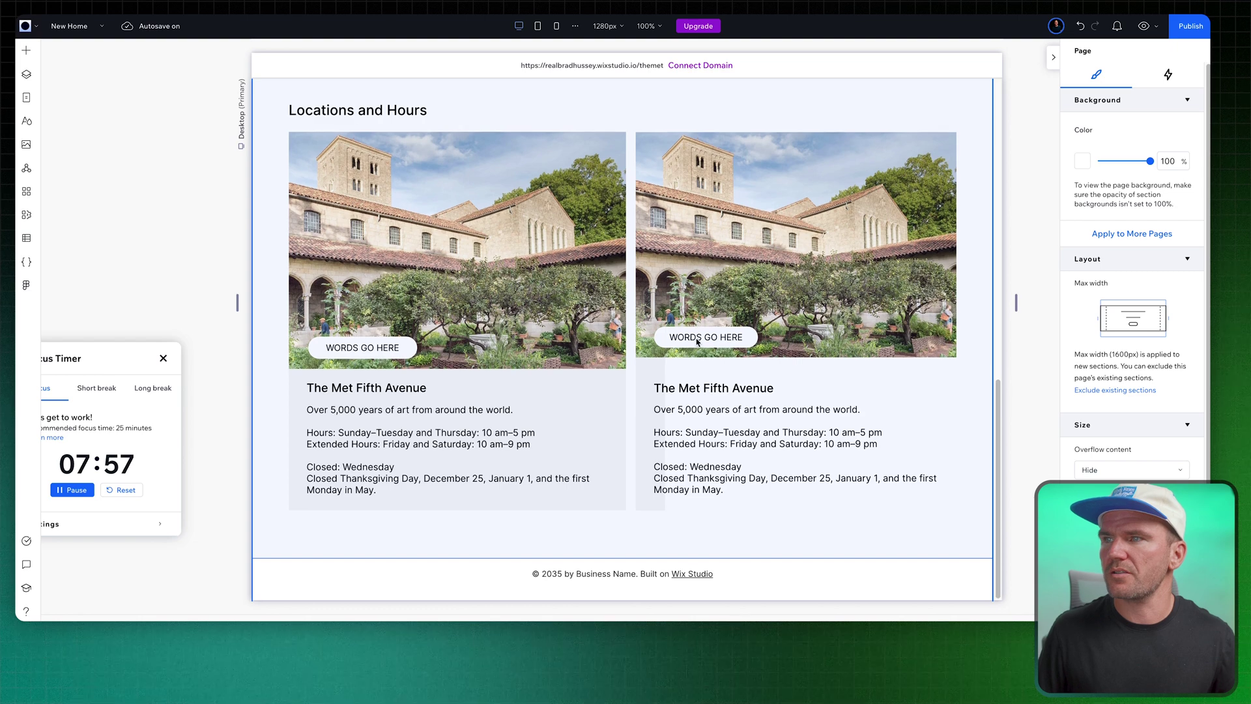
click(640, 538)
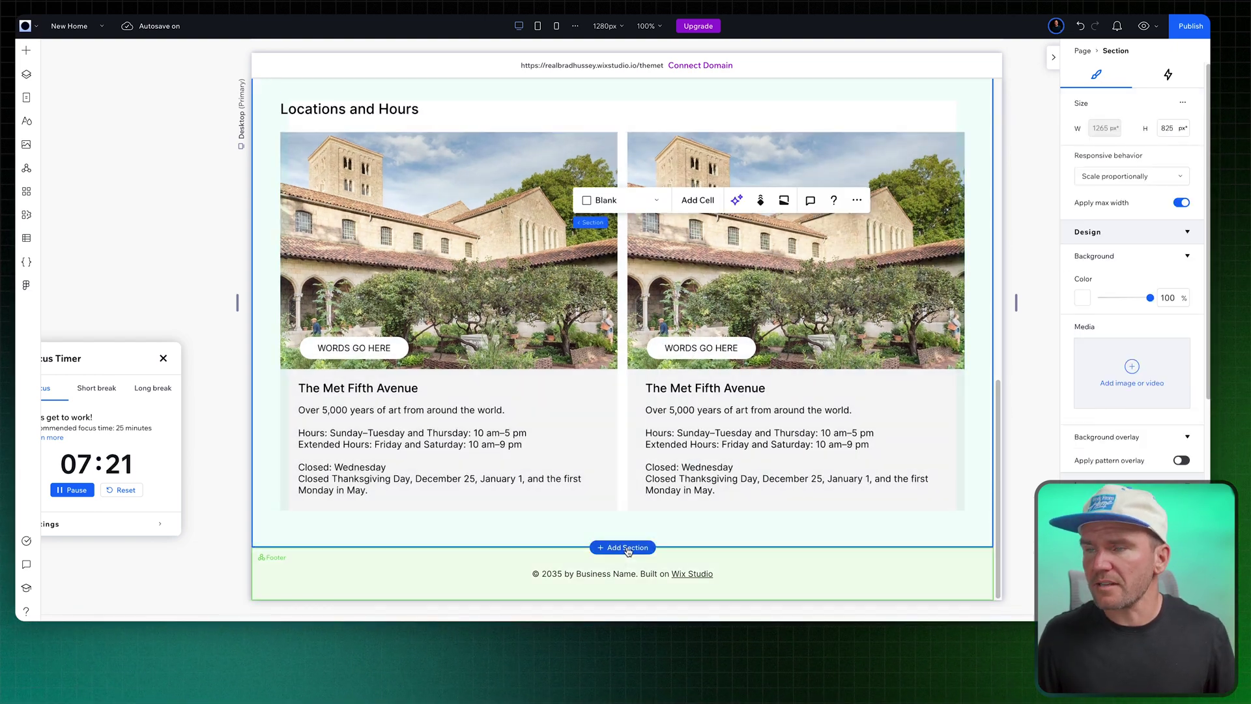
scroll(694, 339, down, 3)
scroll(689, 353, down, 3)
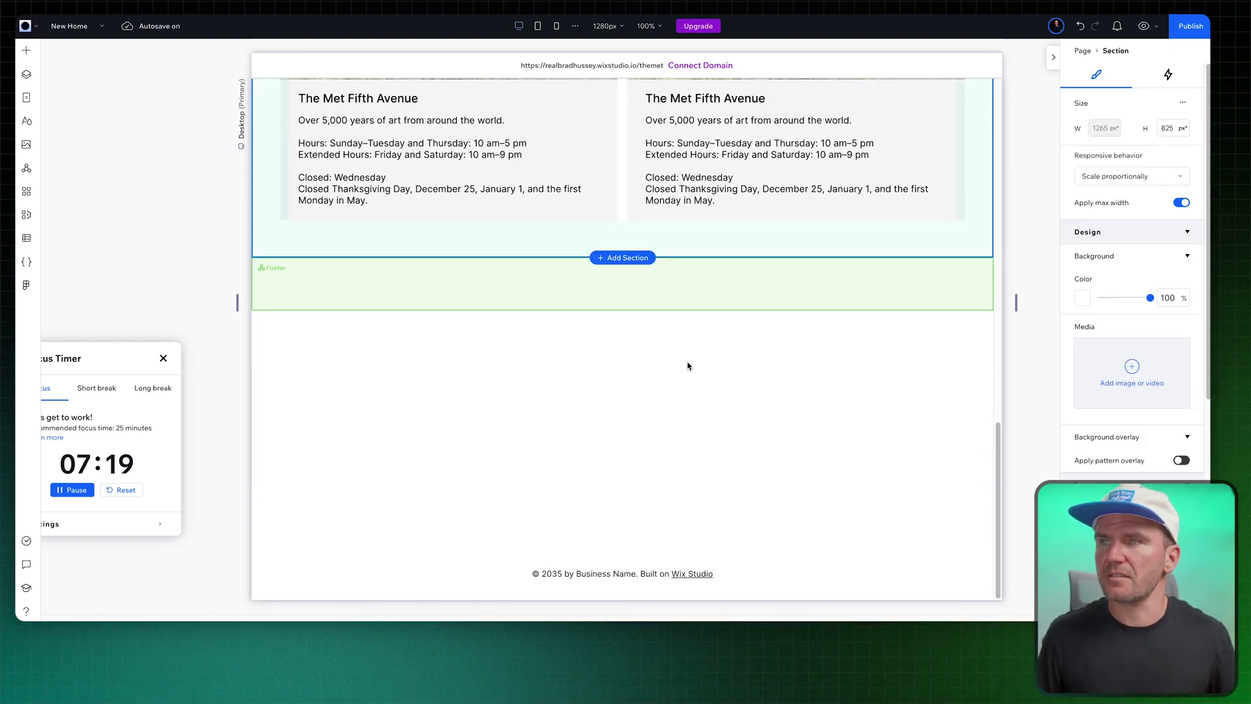
Add a grid-layout section below the cards and fill its left cell with the aerial Met image
click(623, 258)
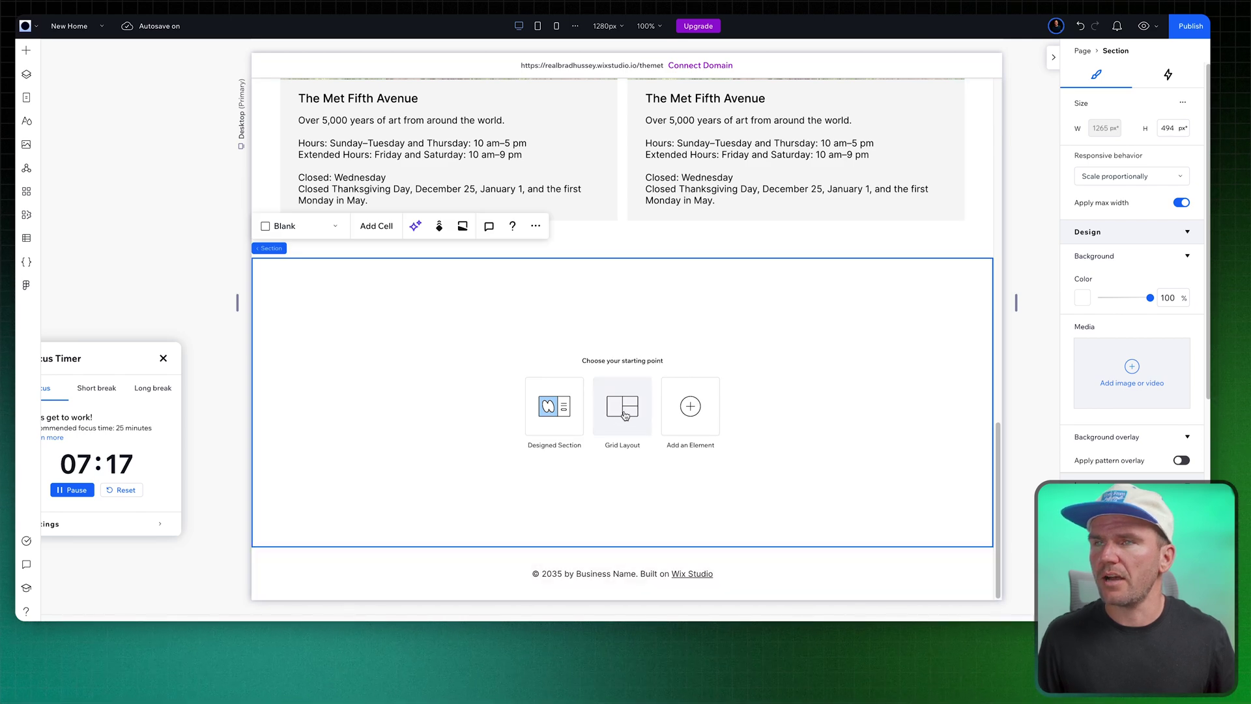
click(624, 414)
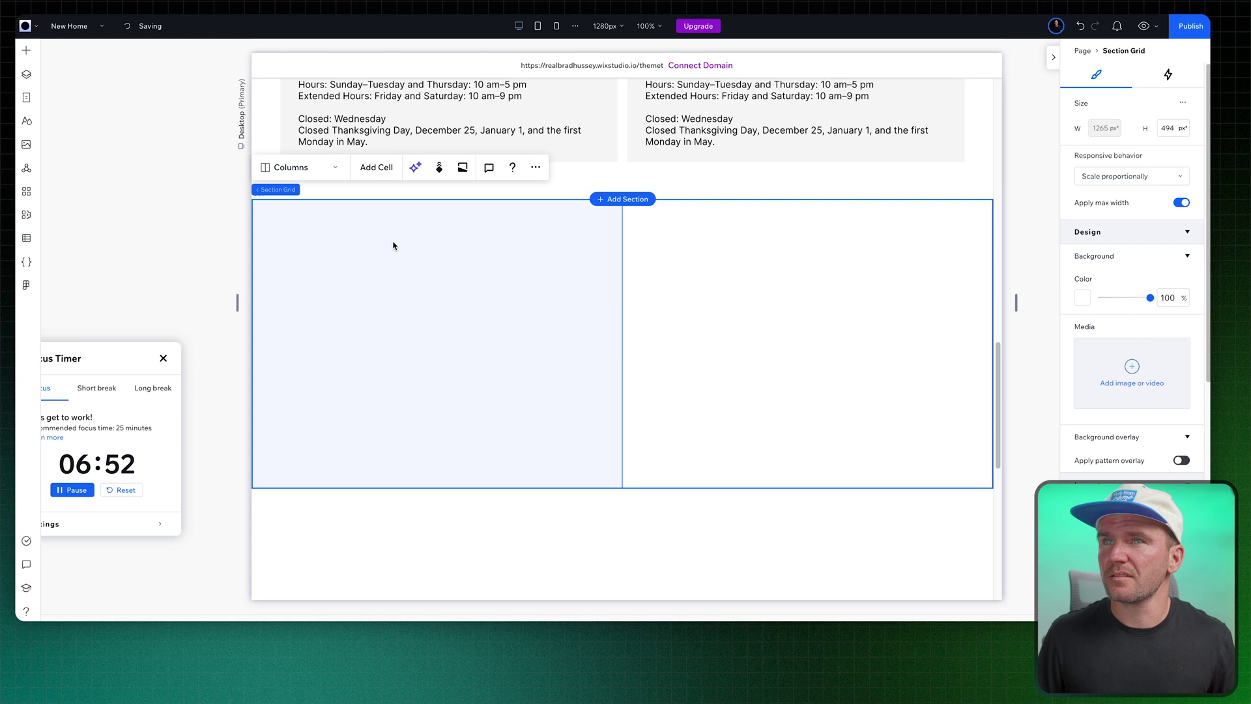
click(391, 244)
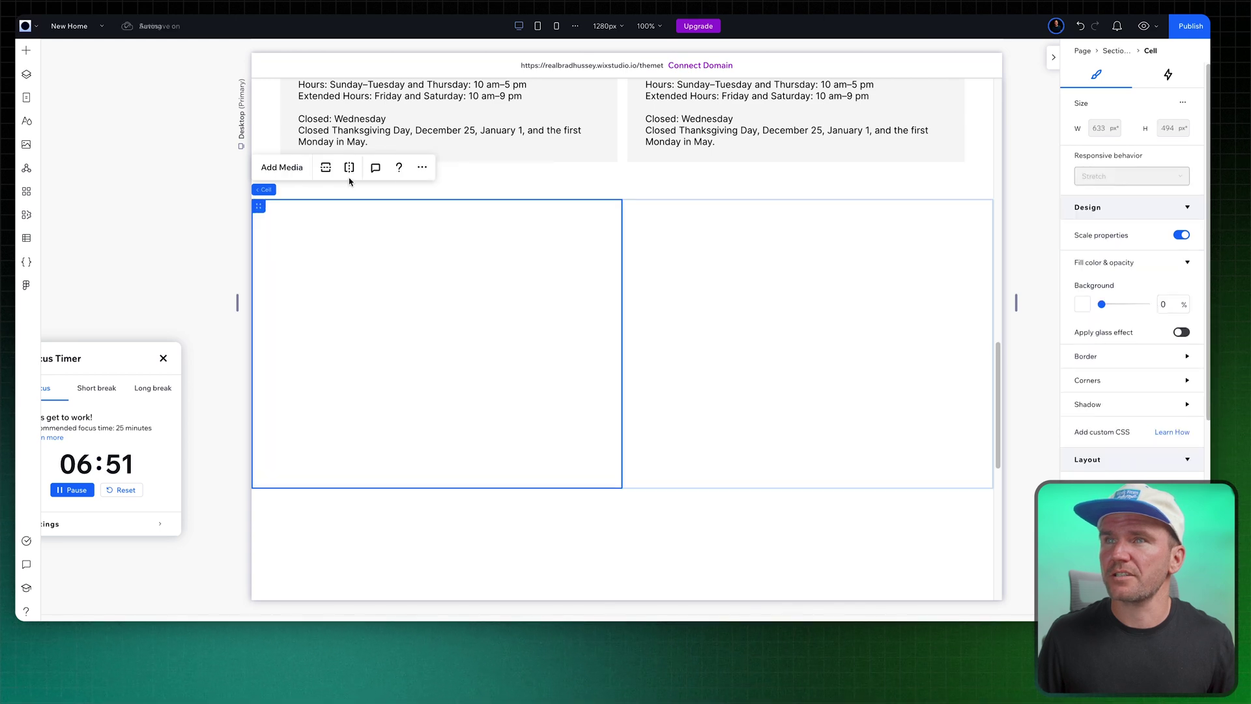
double_click(601, 343)
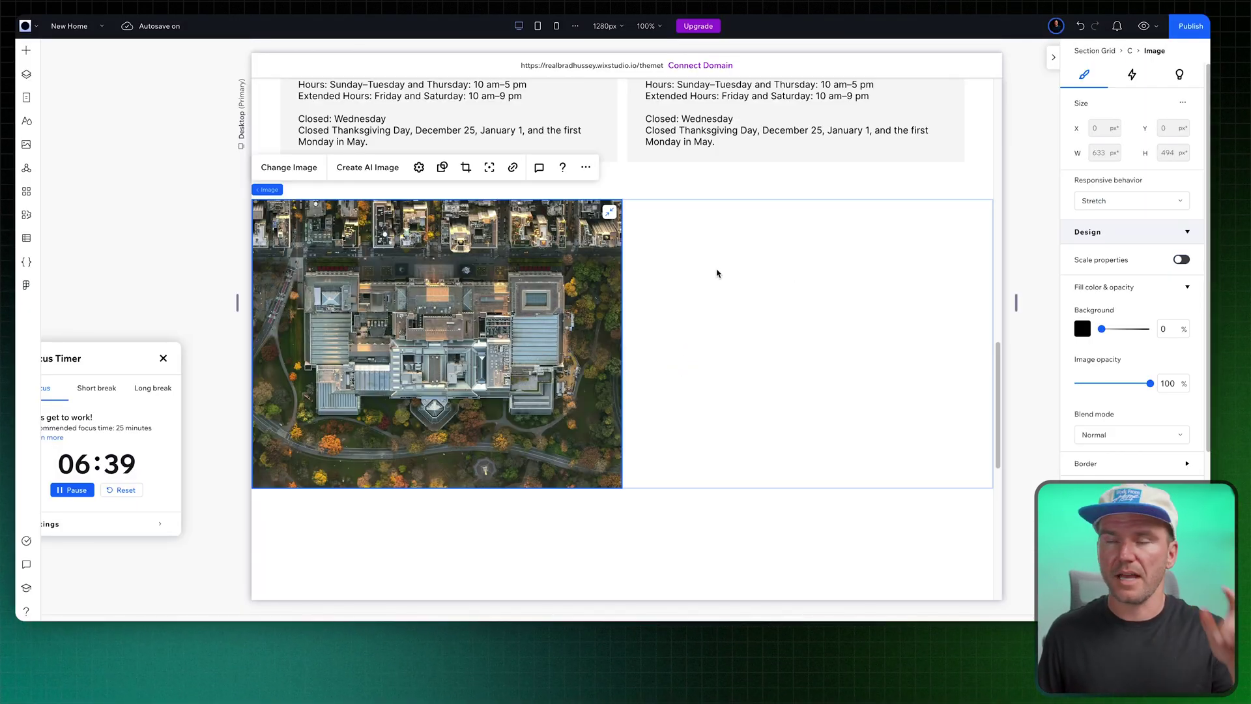
Quick-add a title and paragraph to the right cell, vertically centred with padding
right_click(717, 273)
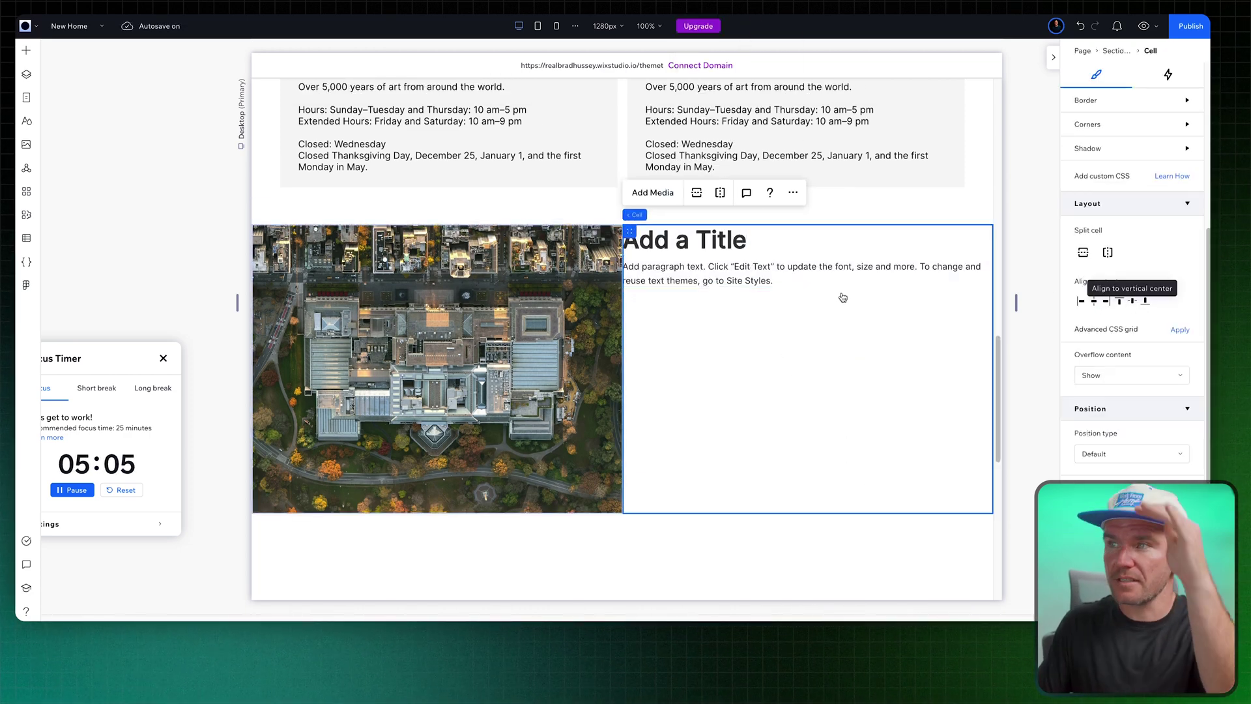
click(1133, 300)
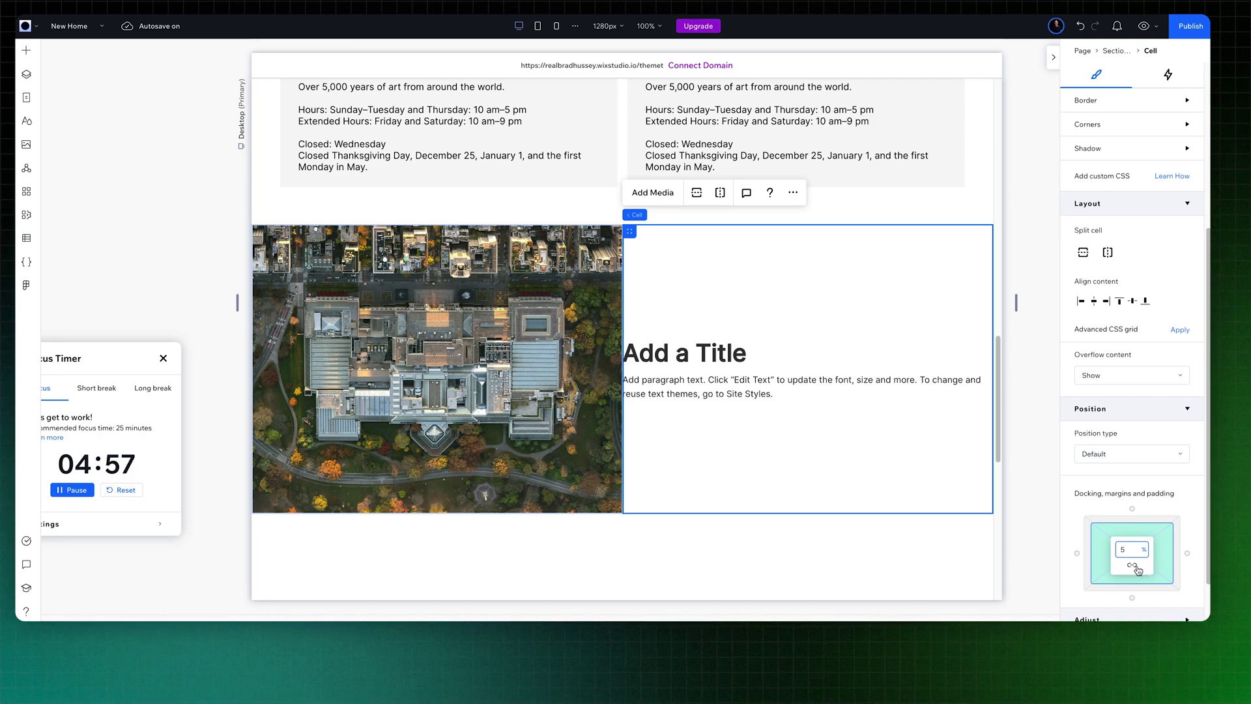
click(1134, 568)
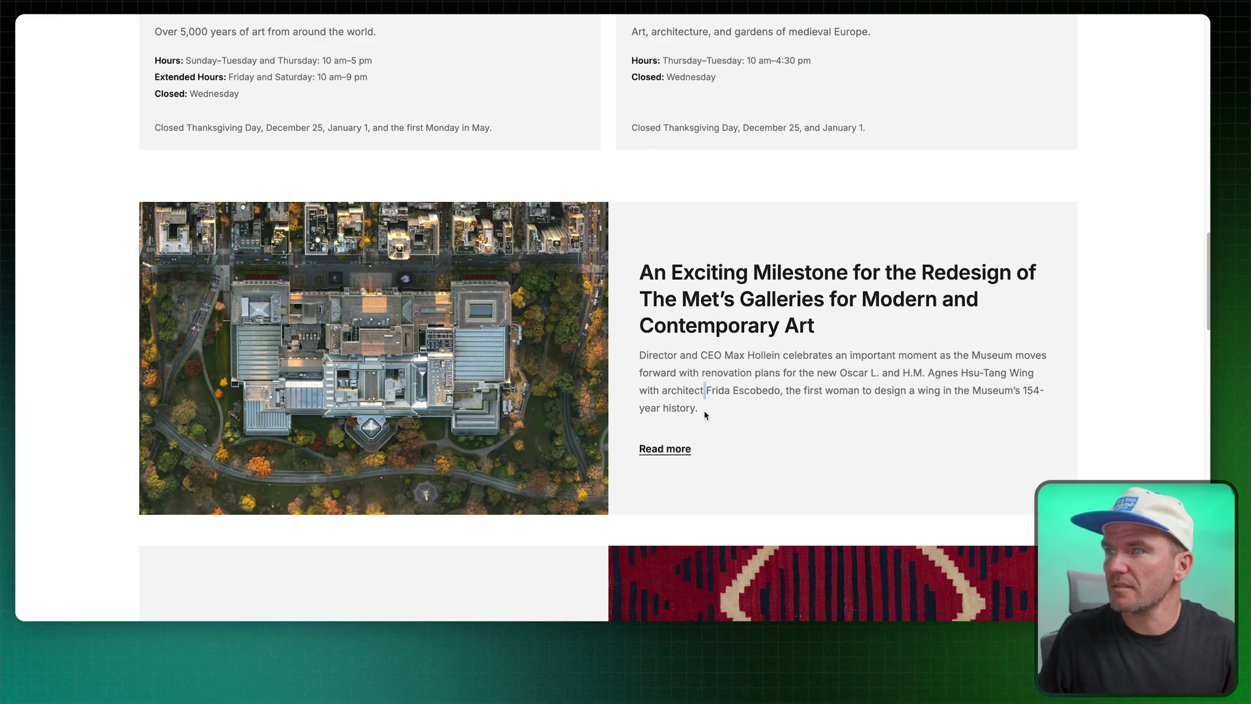
Replace the placeholder title and paragraph with the pasted milestone headline and article text
drag(704, 414, 613, 358)
key(ctrl+c)
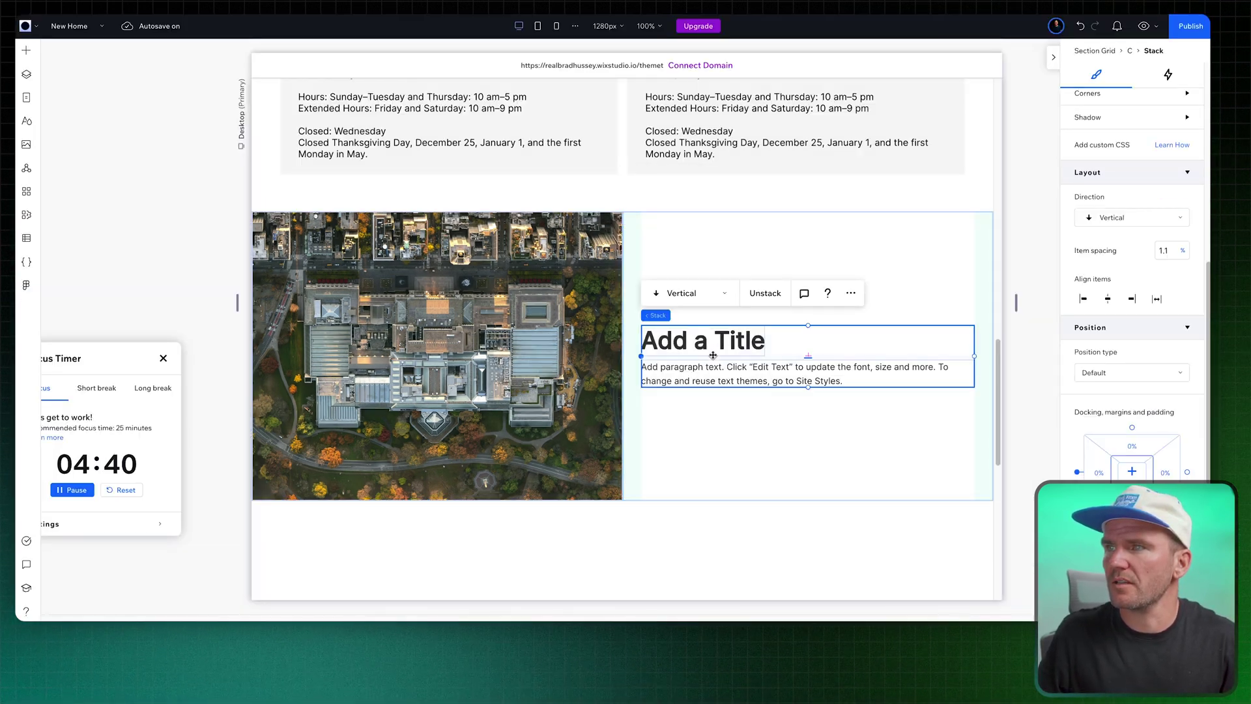
click(713, 359)
key(ctrl+v)
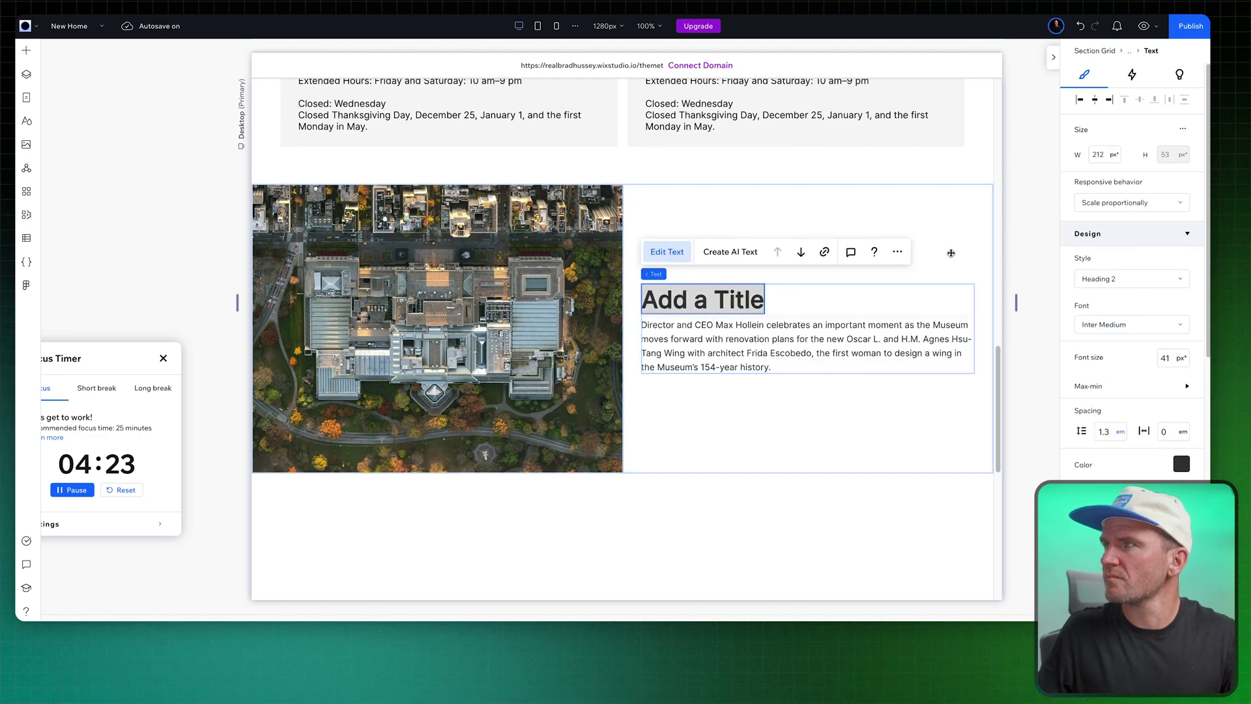
text(An Exciting Milestone for the Redesign of The Met’s Galleries for Modern and Contemporary Art)
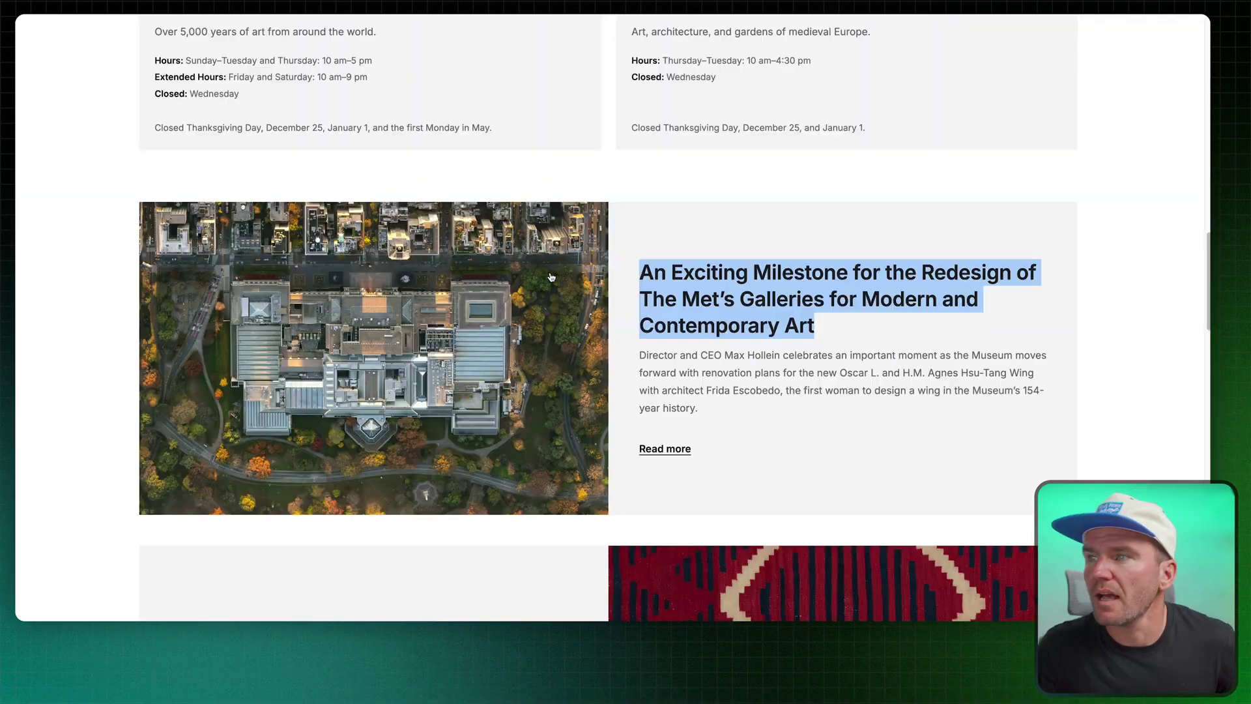
scroll(551, 277, down, 3)
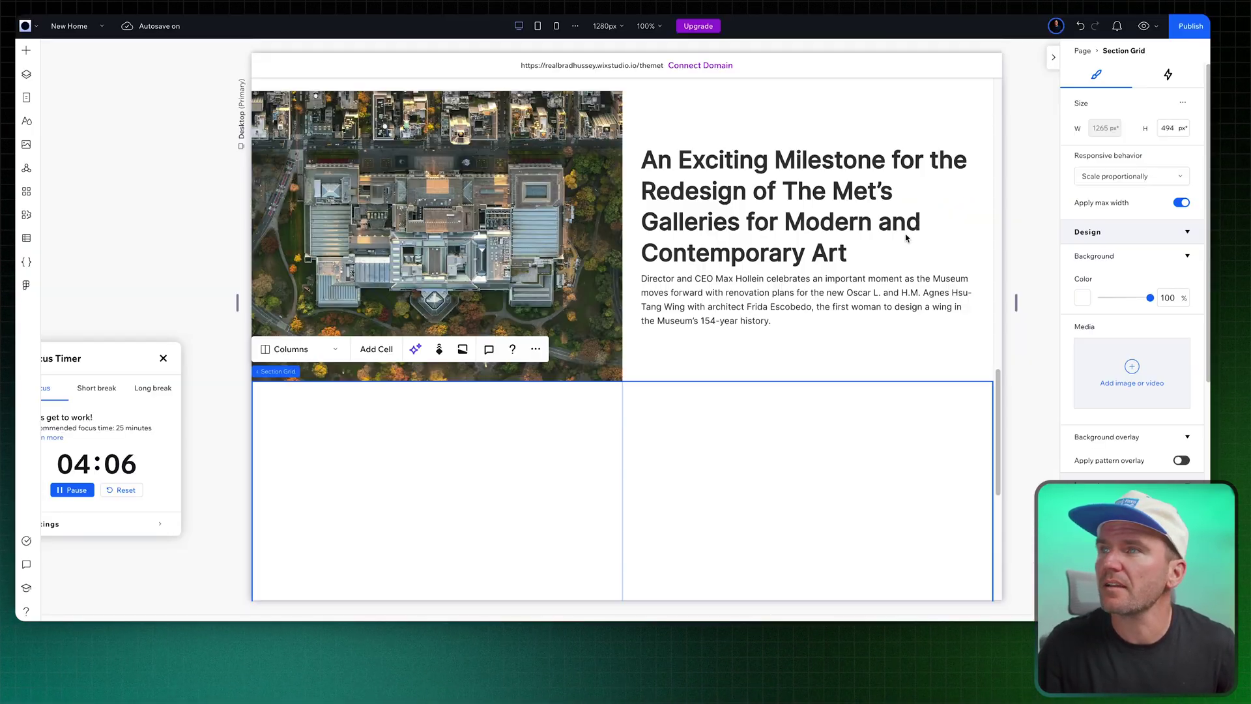
scroll(890, 323, up, 3)
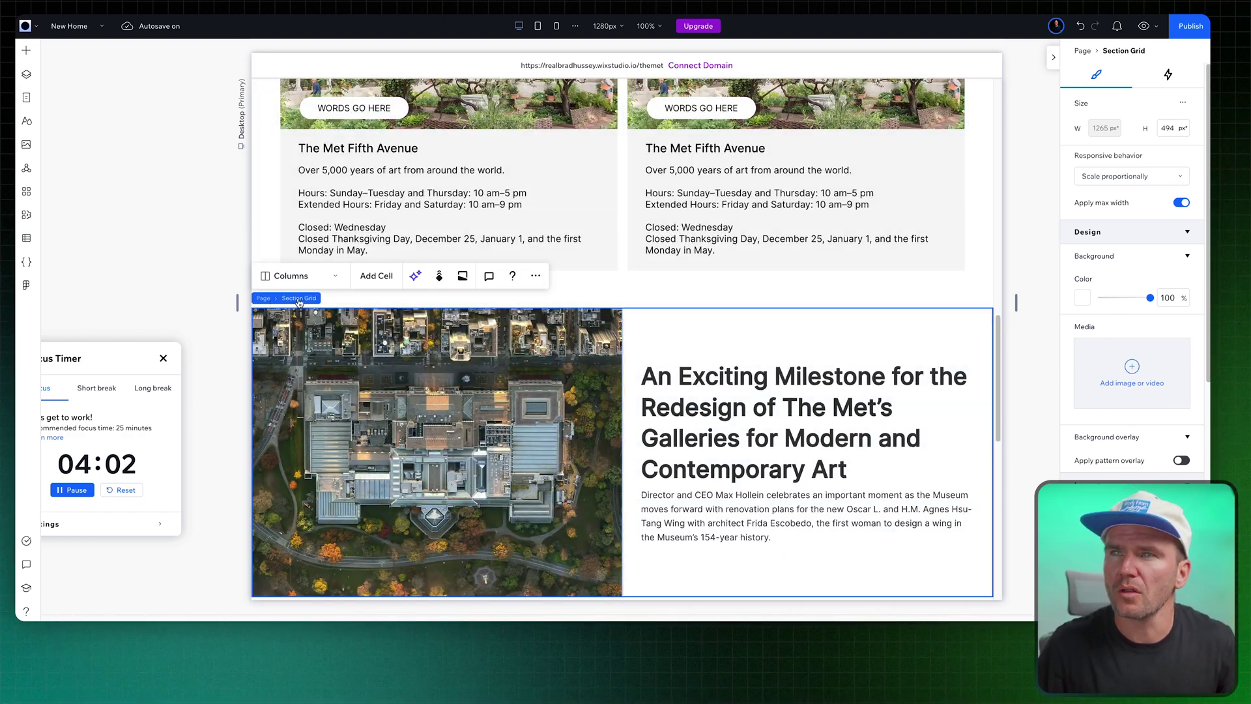
Duplicate the milestone section from its More actions menu
click(537, 277)
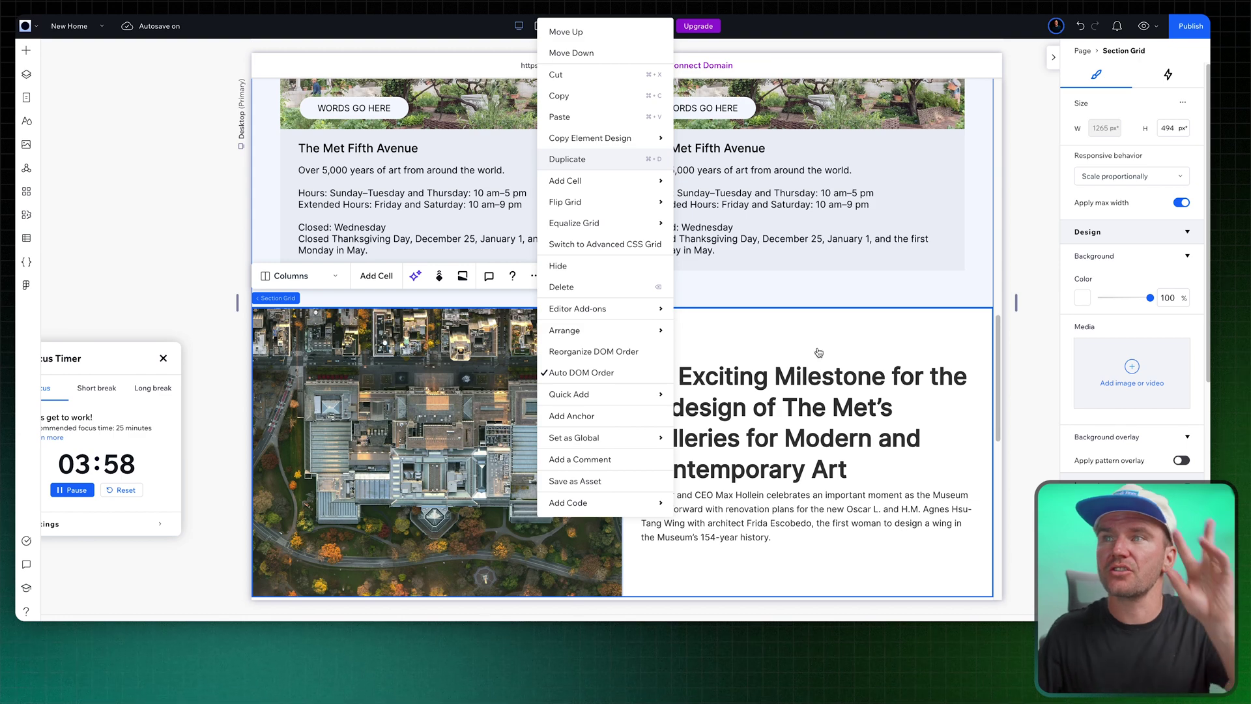
key(Escape)
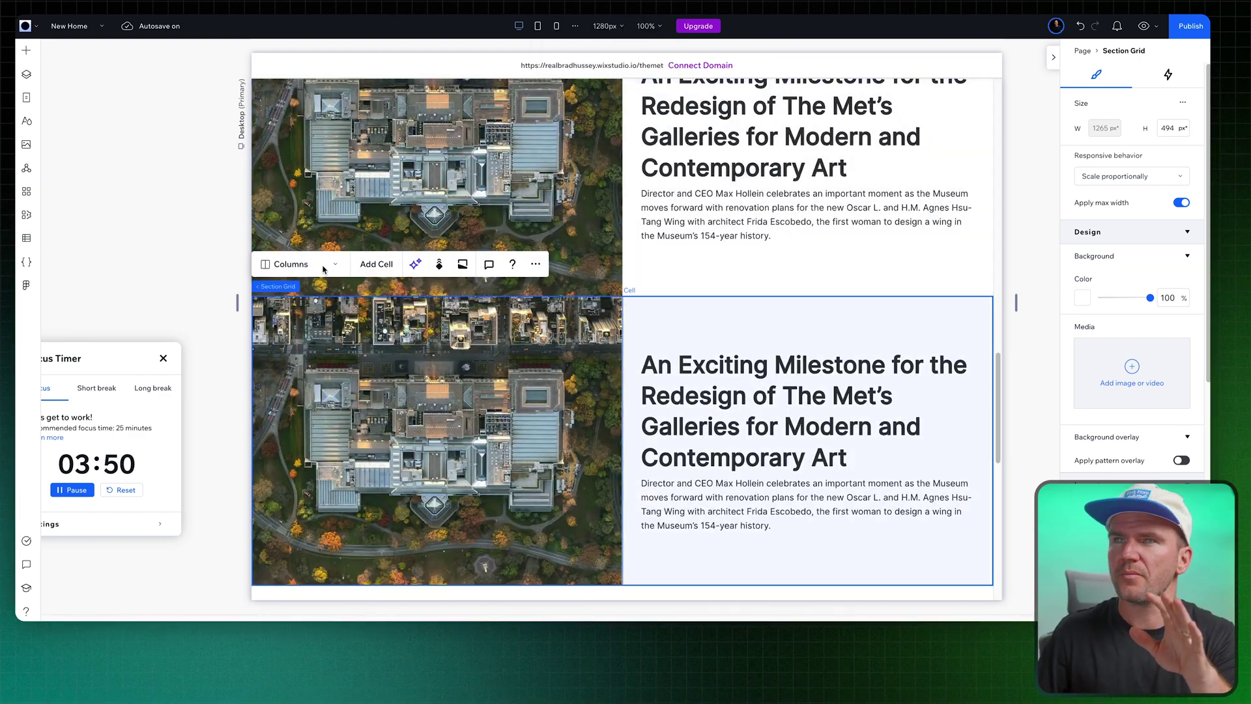
click(535, 264)
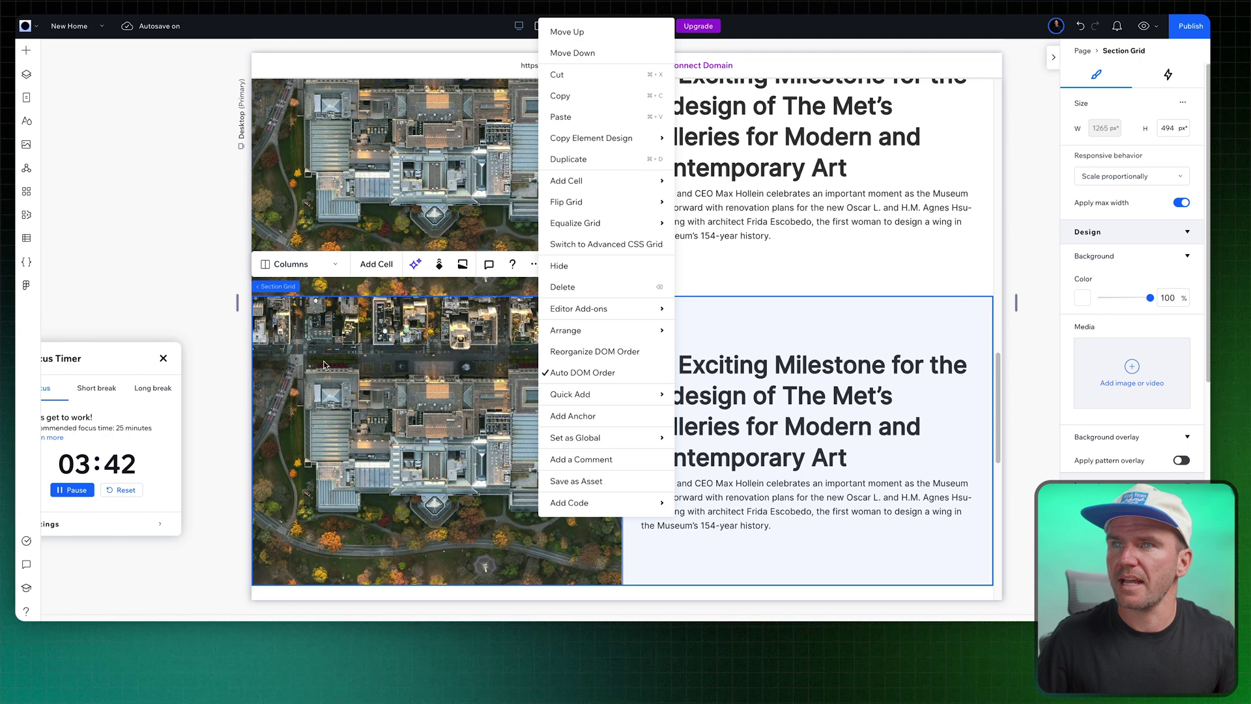
Swap the copy's image and text columns so text sits left, then switch to Figma
click(265, 307)
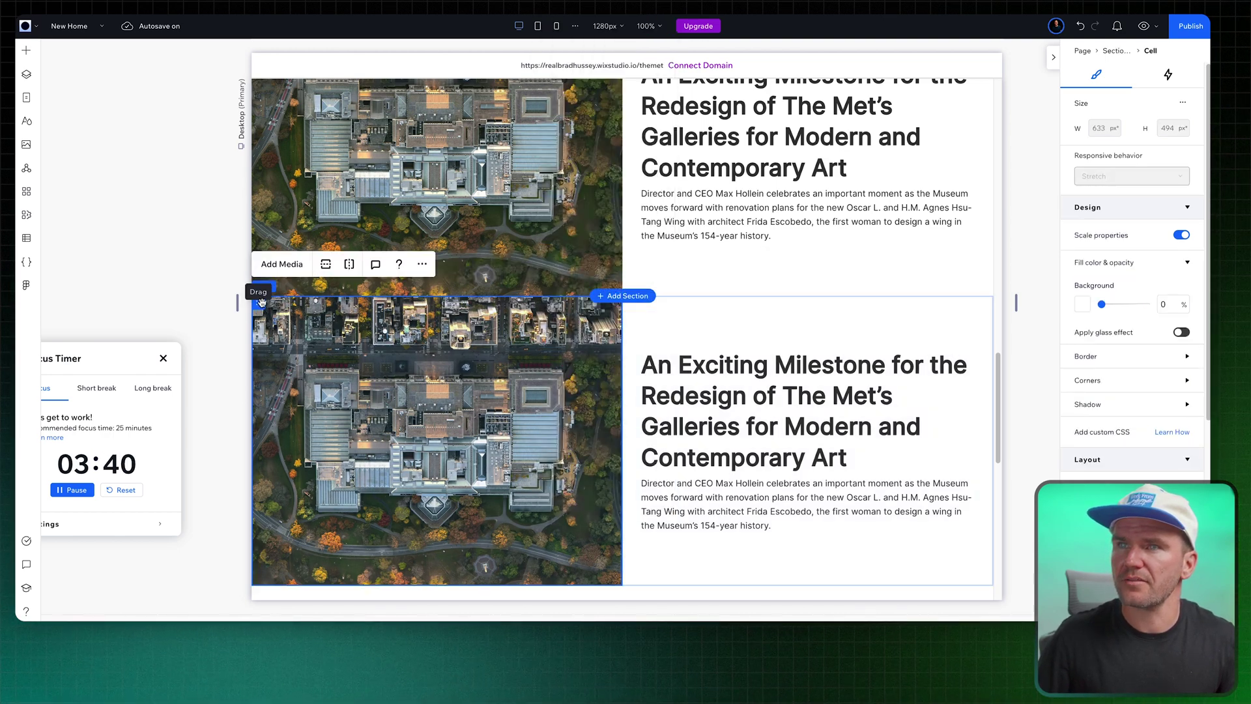
drag(331, 315, 655, 324)
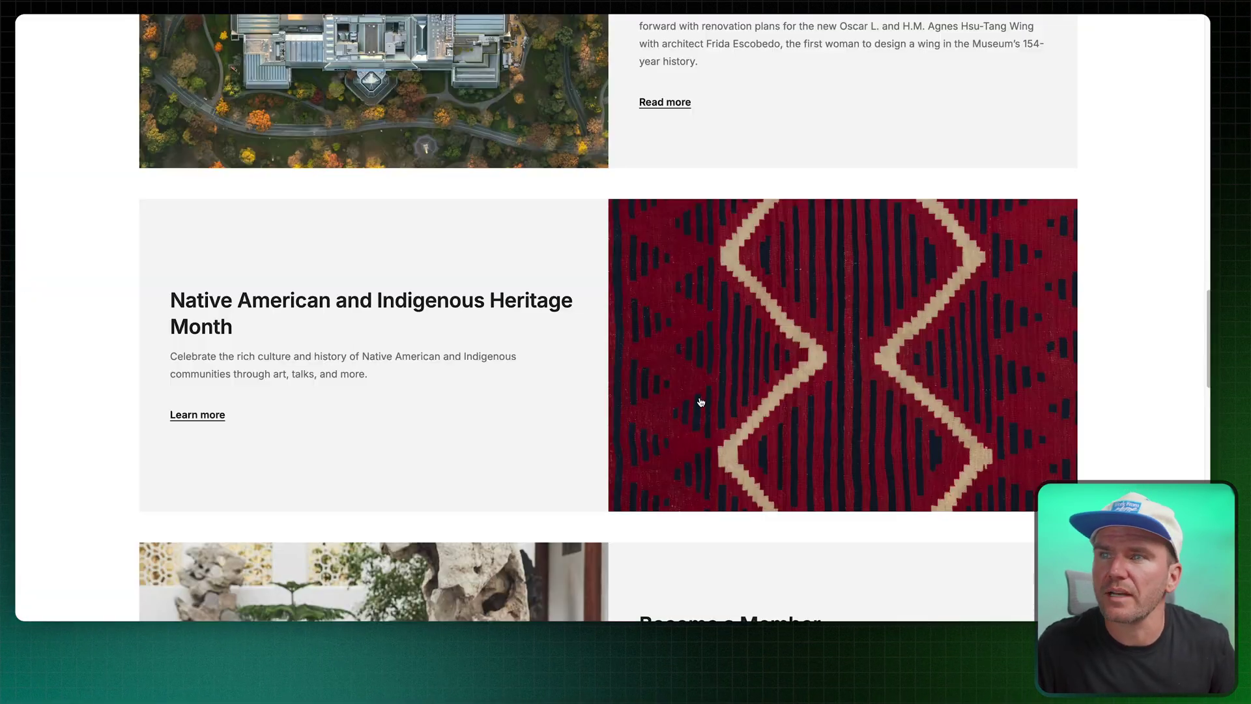
scroll(698, 400, down, 5)
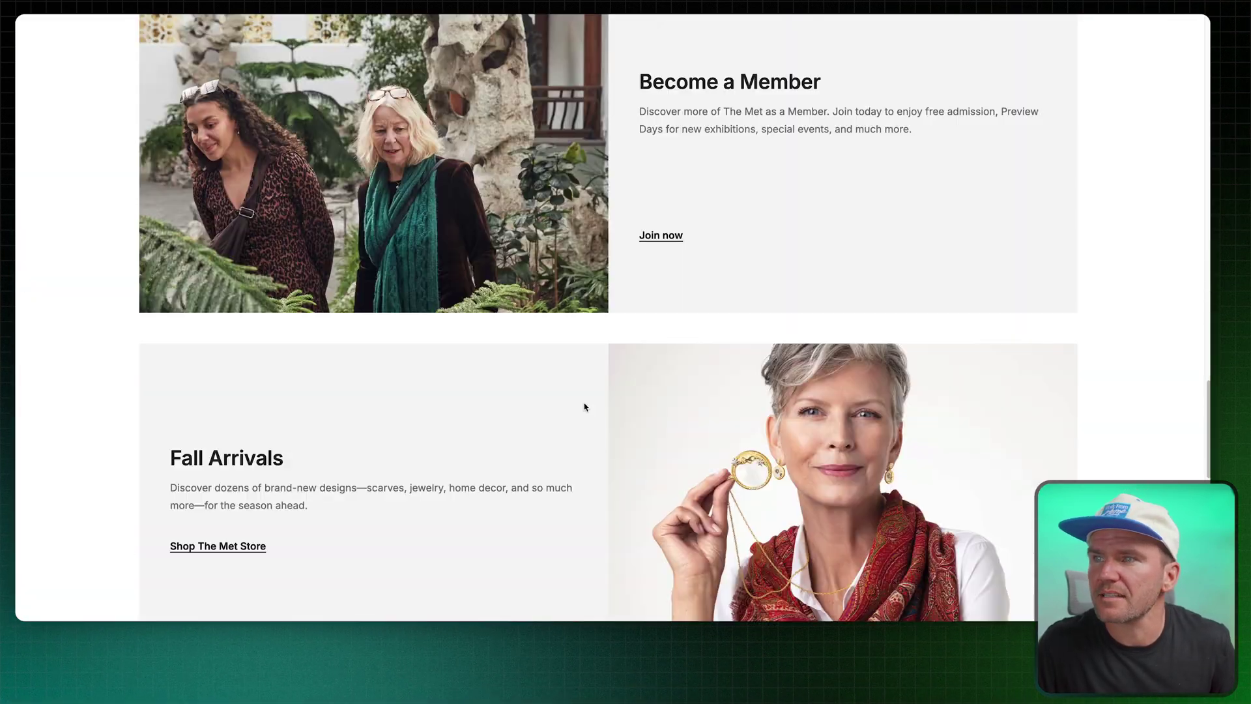
scroll(582, 396, down, 5)
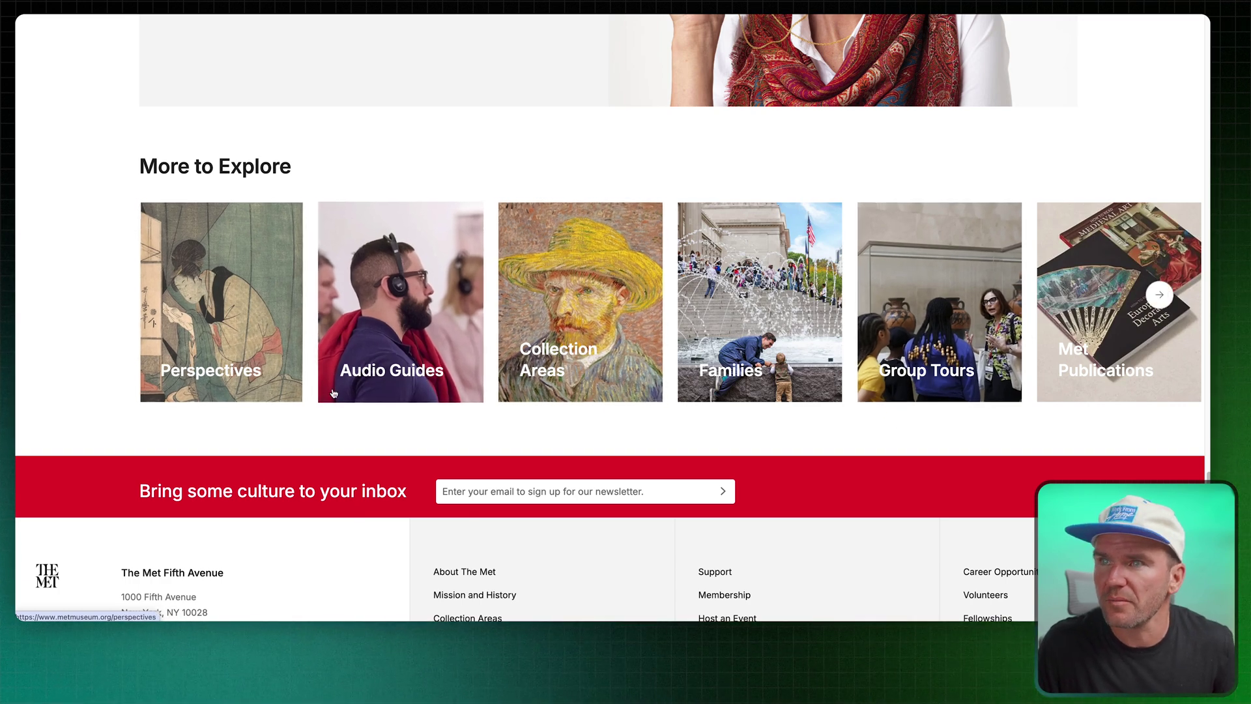
key(super+Tab)
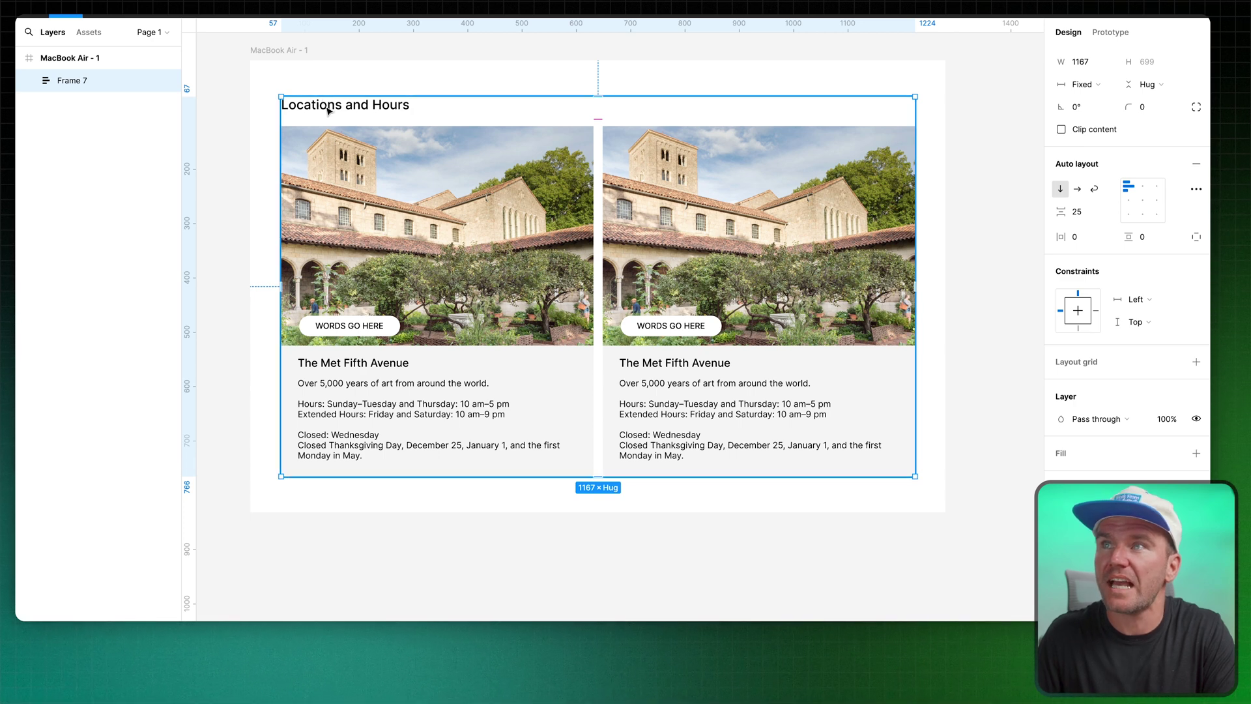
Delete the Locations frame, select the new More to explore wrapper and ready it for export to Wix Studio
key(Delete)
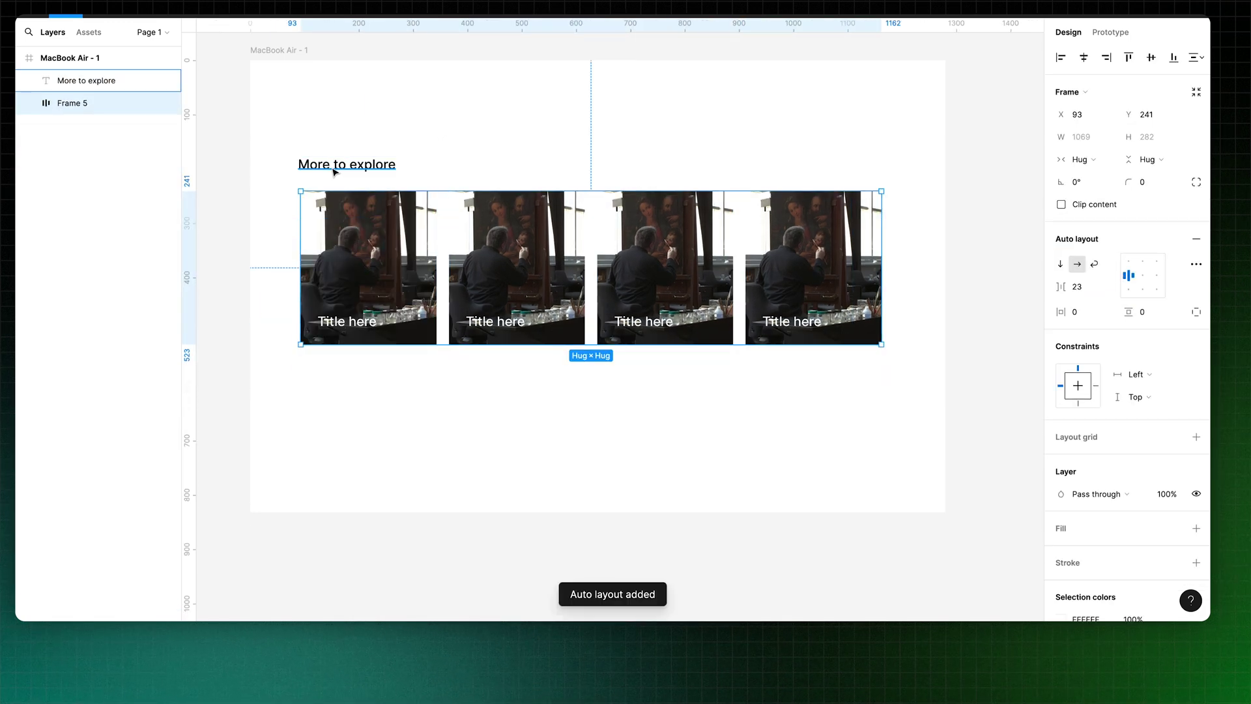
click(457, 118)
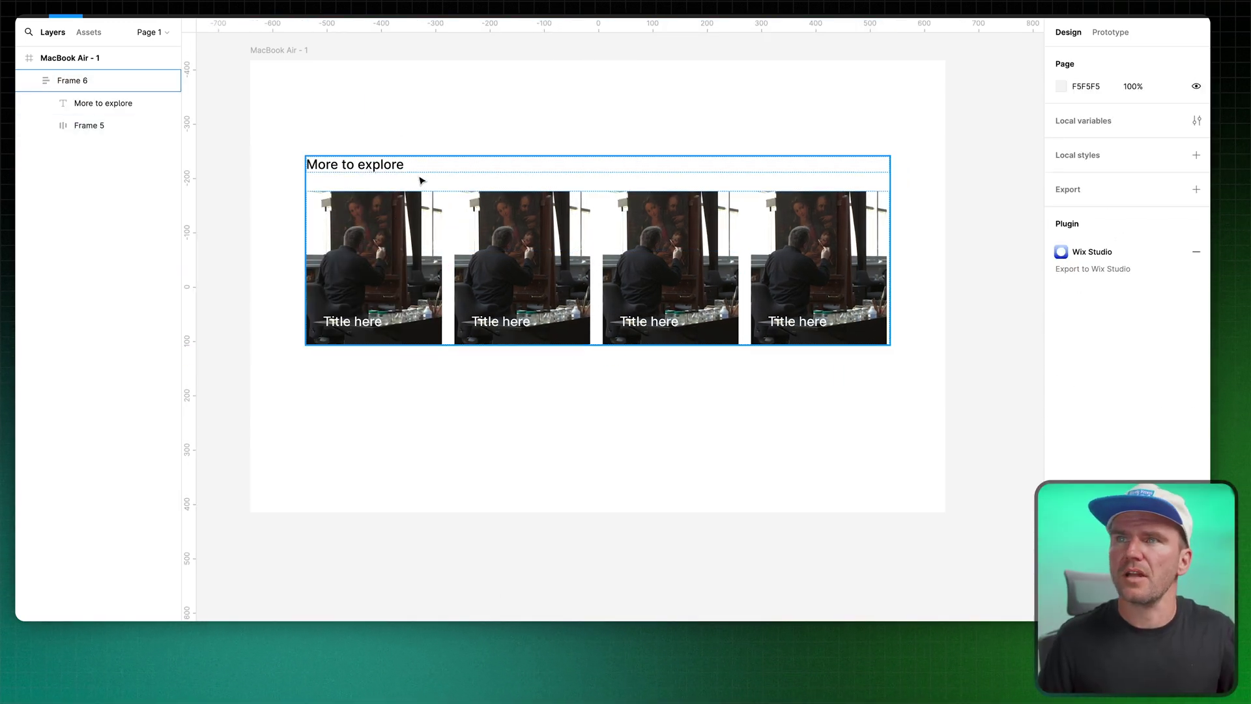
click(420, 183)
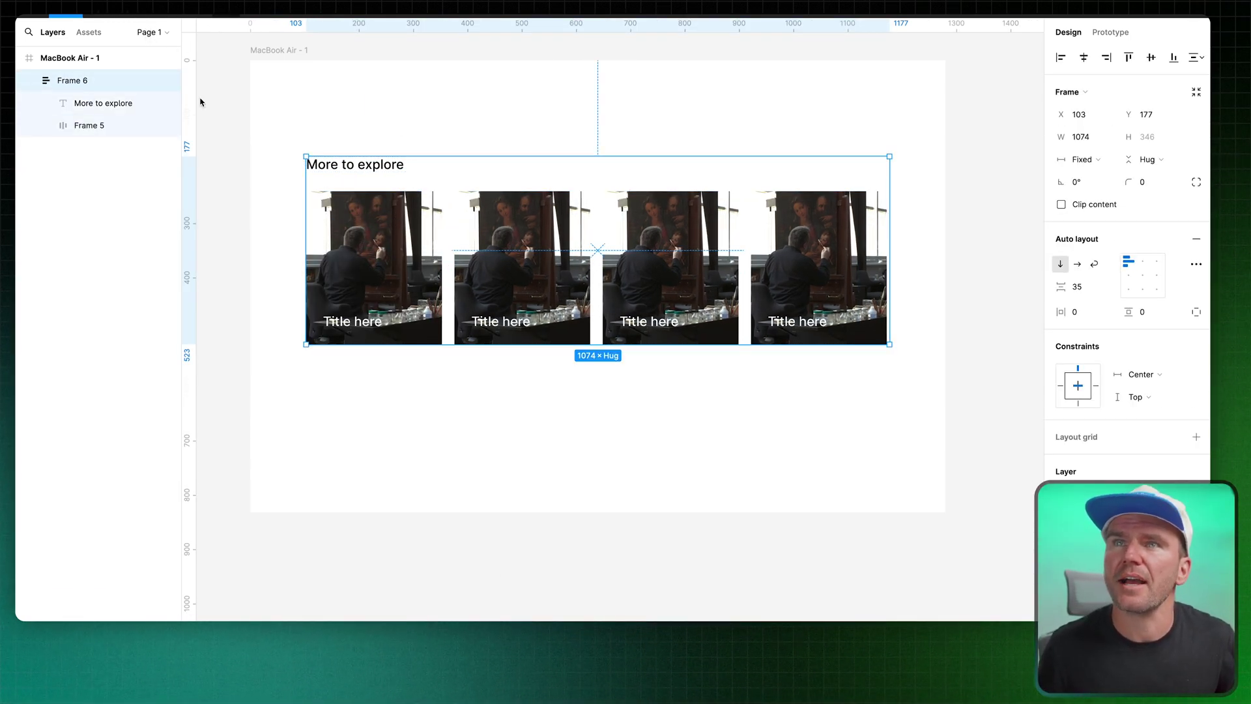
key(shift+i)
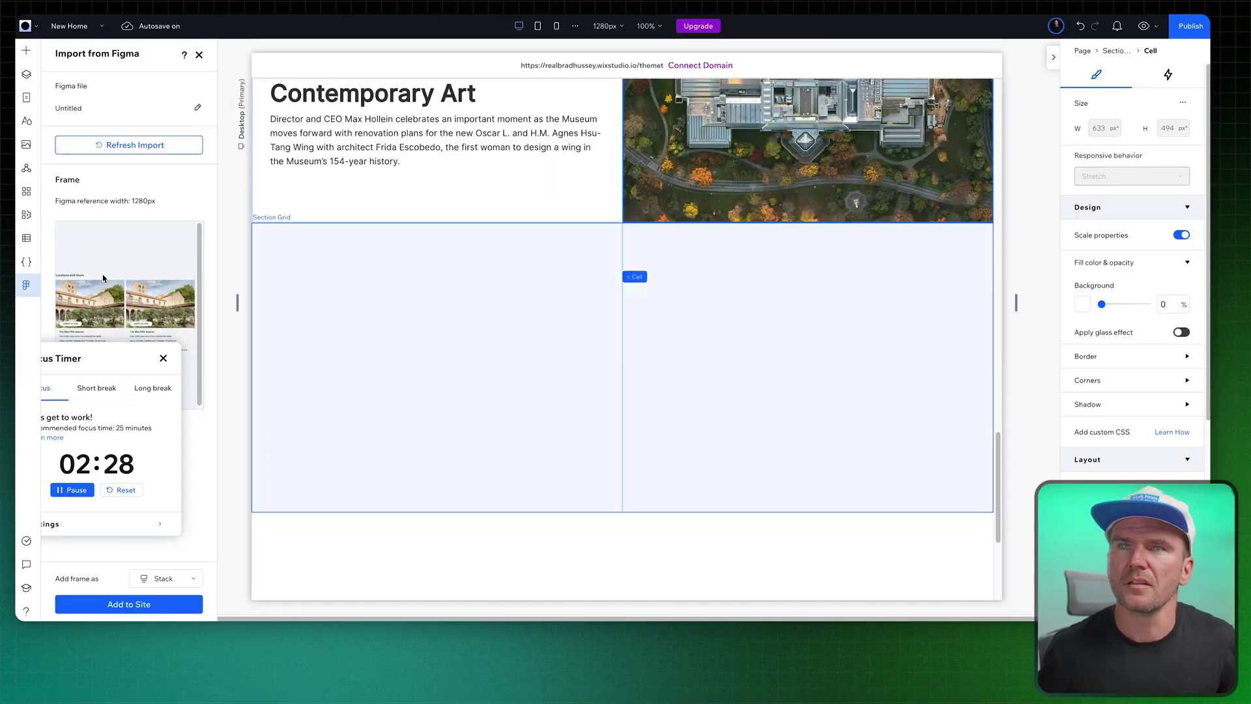
Import the More to explore frame as a container, undo the grid change and give the section 5% side padding
click(157, 146)
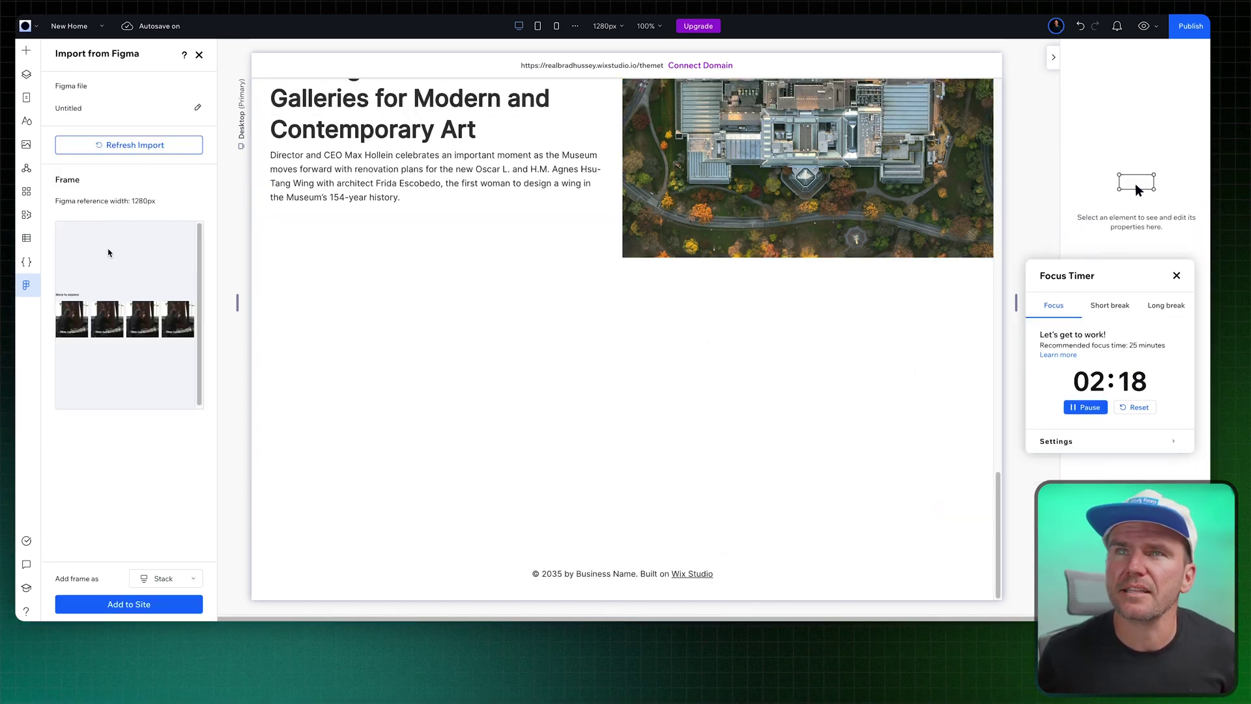
click(161, 581)
click(128, 602)
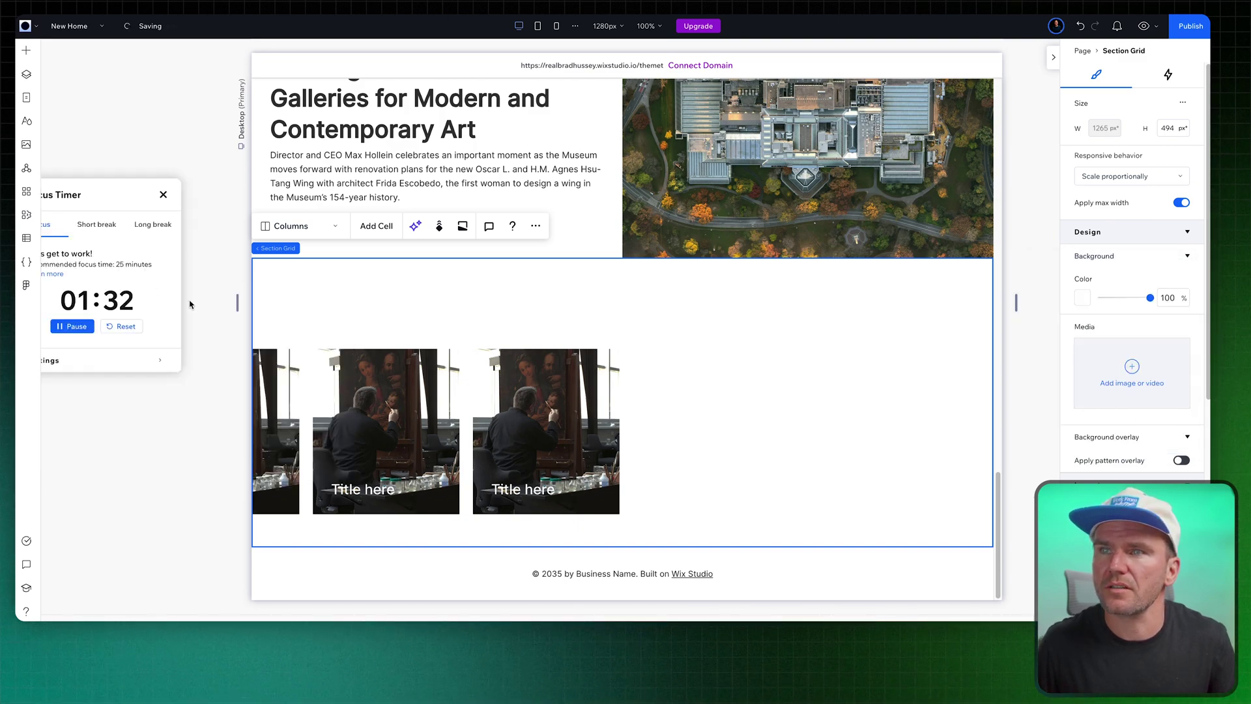
key(ctrl+z)
key(ctrl+z)
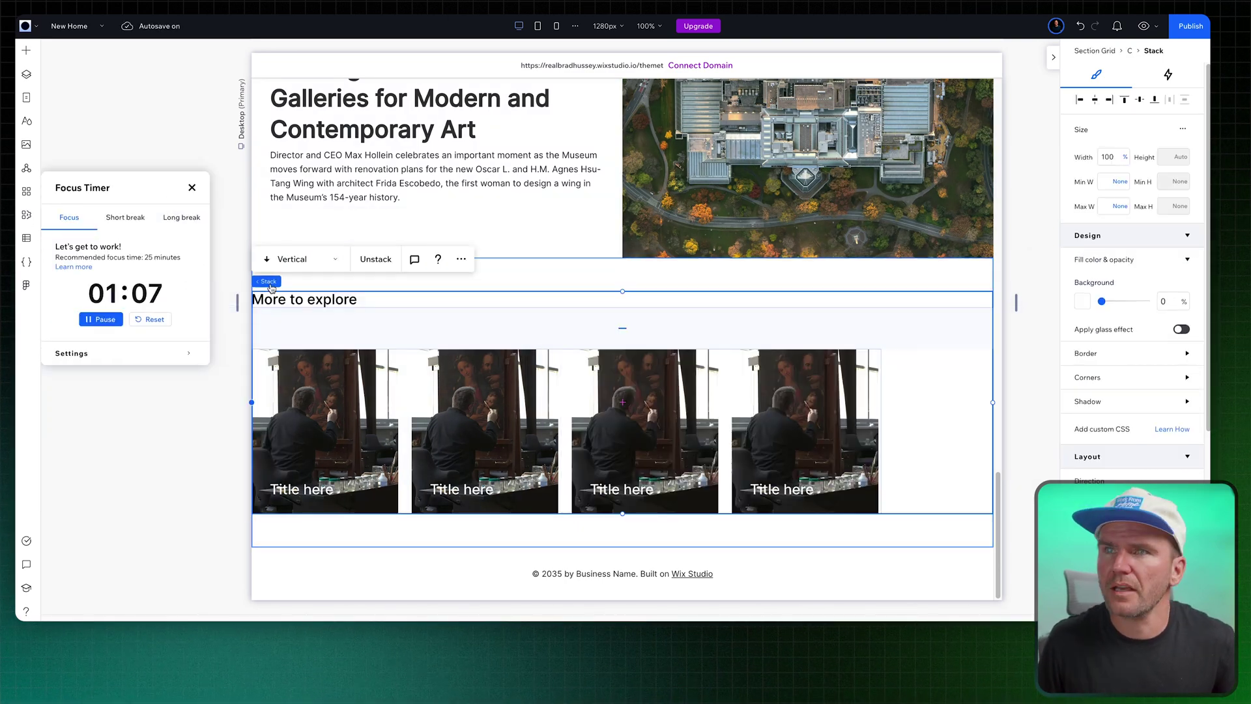
scroll(1114, 440, down, 4)
text(5)
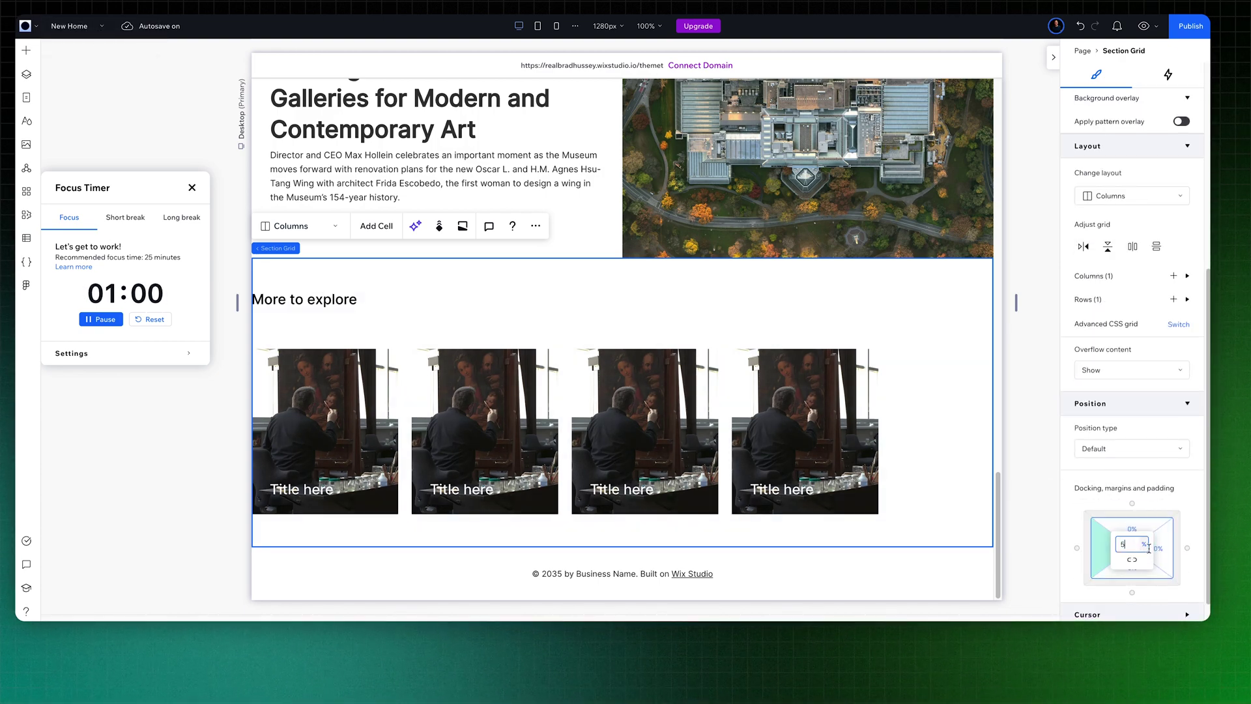
key(Return)
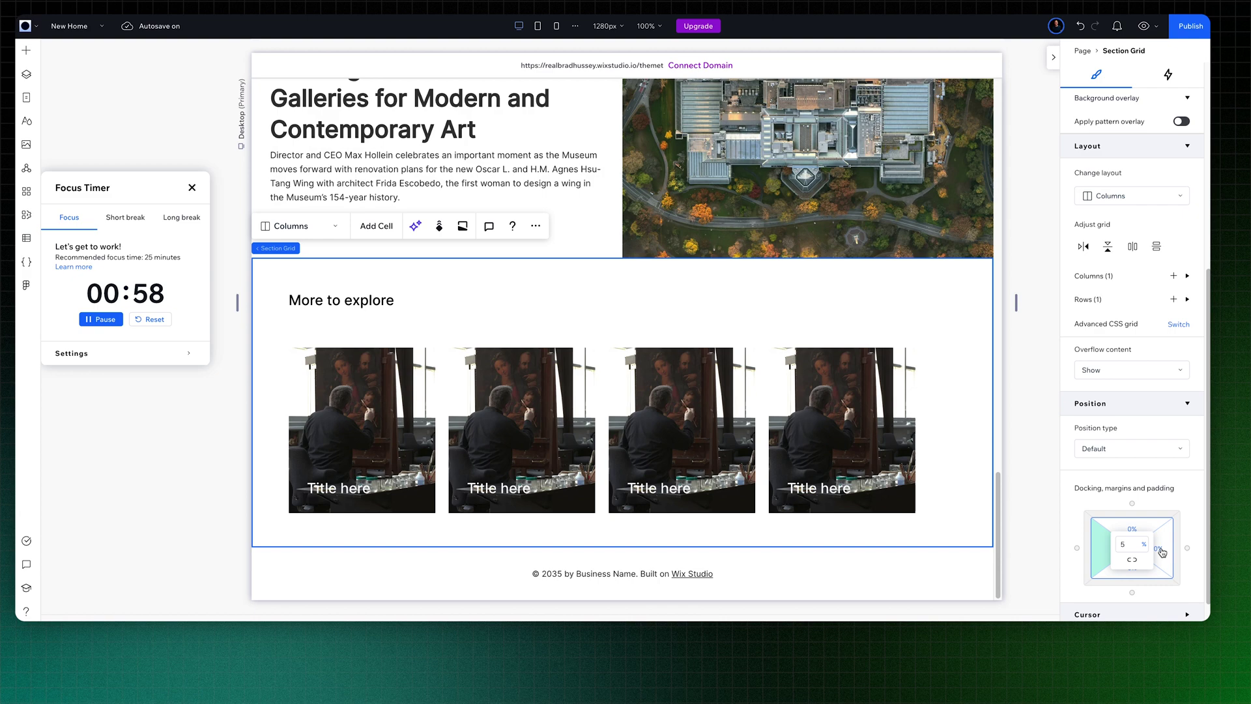
Give the footer a red background colour
click(450, 573)
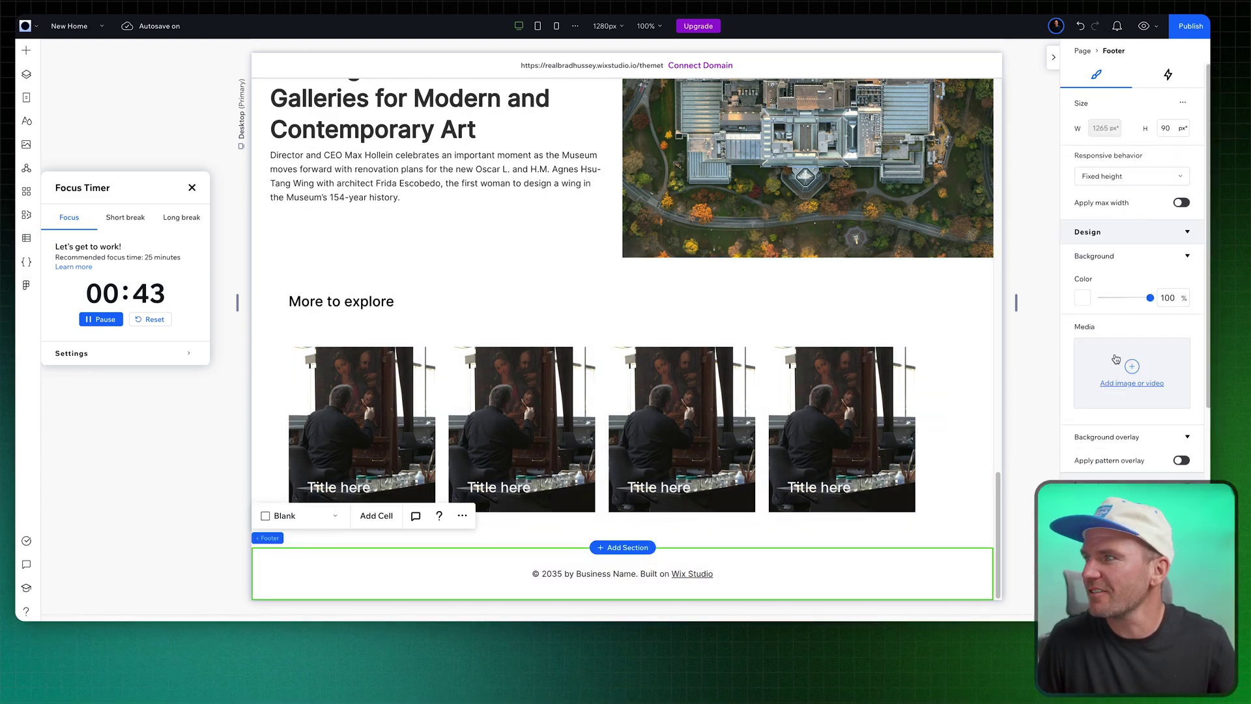
click(1082, 297)
click(1144, 415)
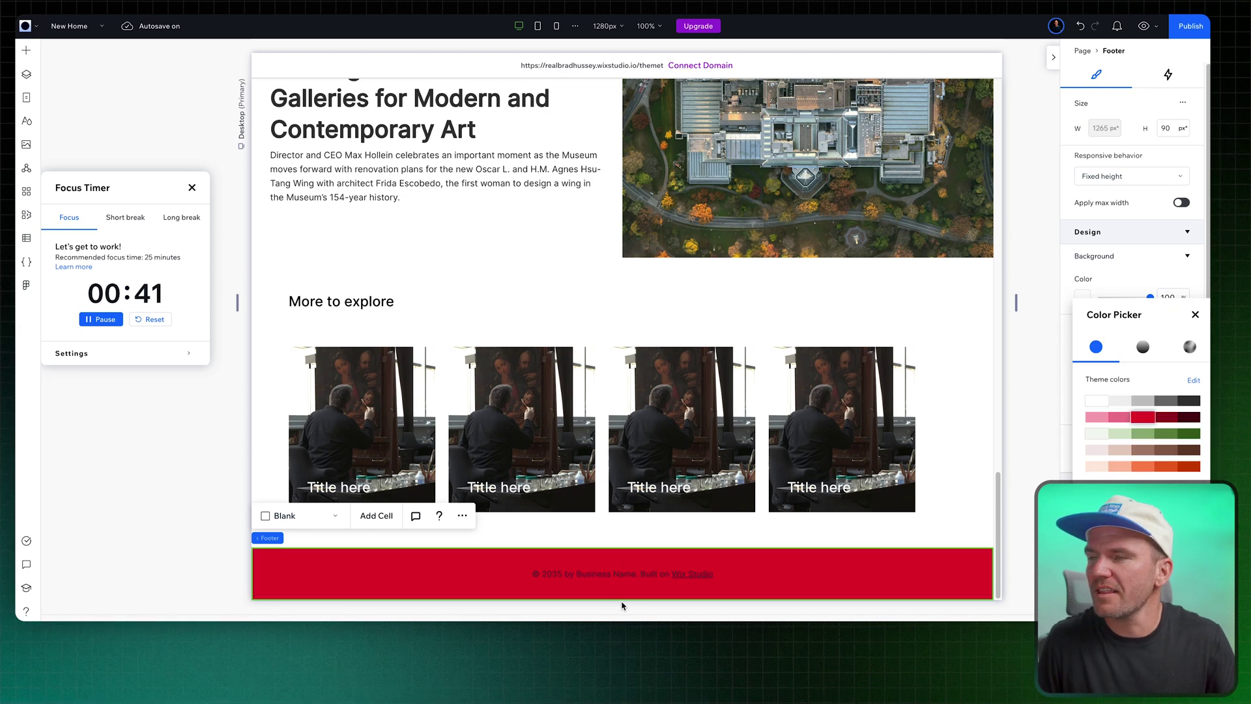
Add a second cell to the right of the footer text
click(387, 523)
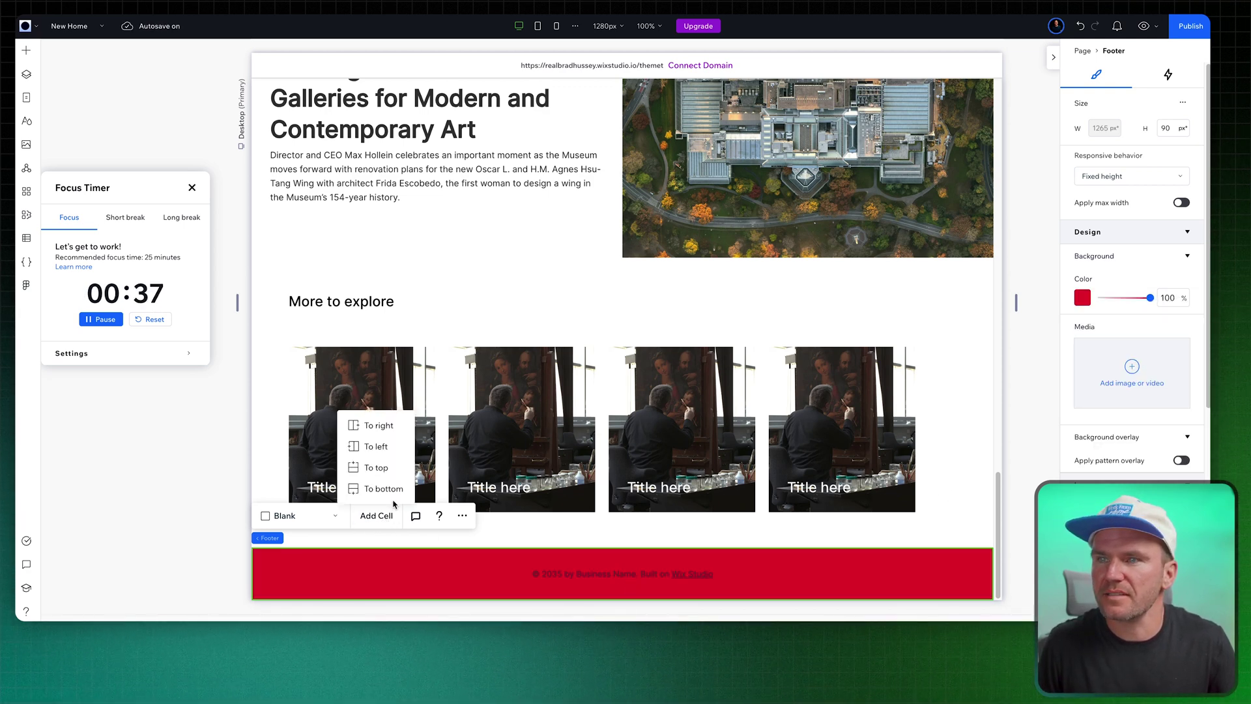
click(364, 447)
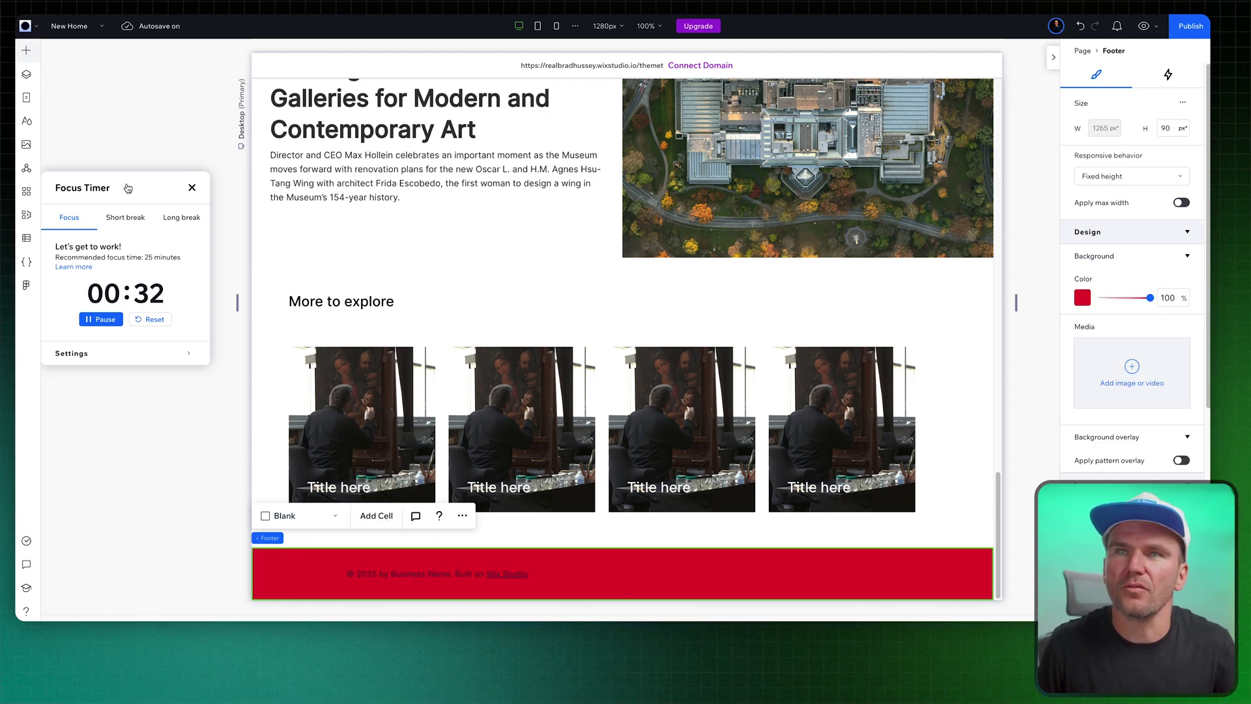
click(26, 50)
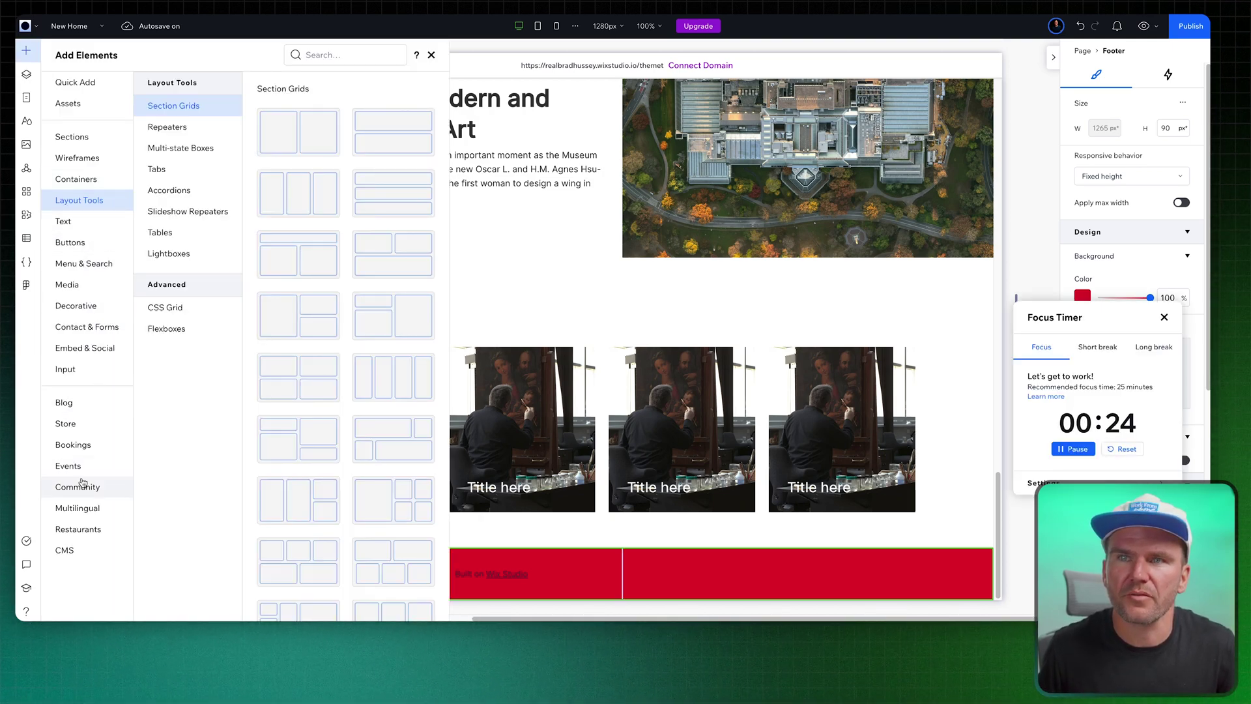
Browse Contact & Forms, then drag a Quick Add Container into the footer's right cell and select it
click(87, 327)
scroll(314, 278, down, 10)
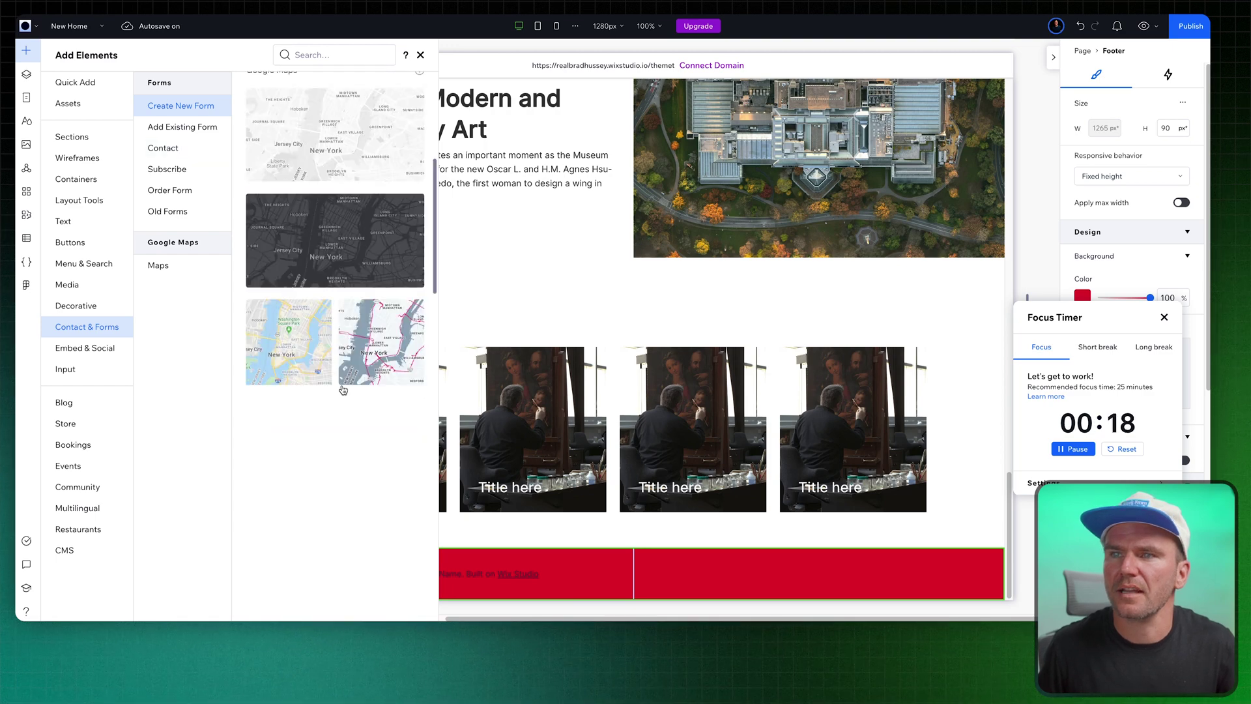
scroll(314, 279, up, 2)
scroll(359, 463, up, 10)
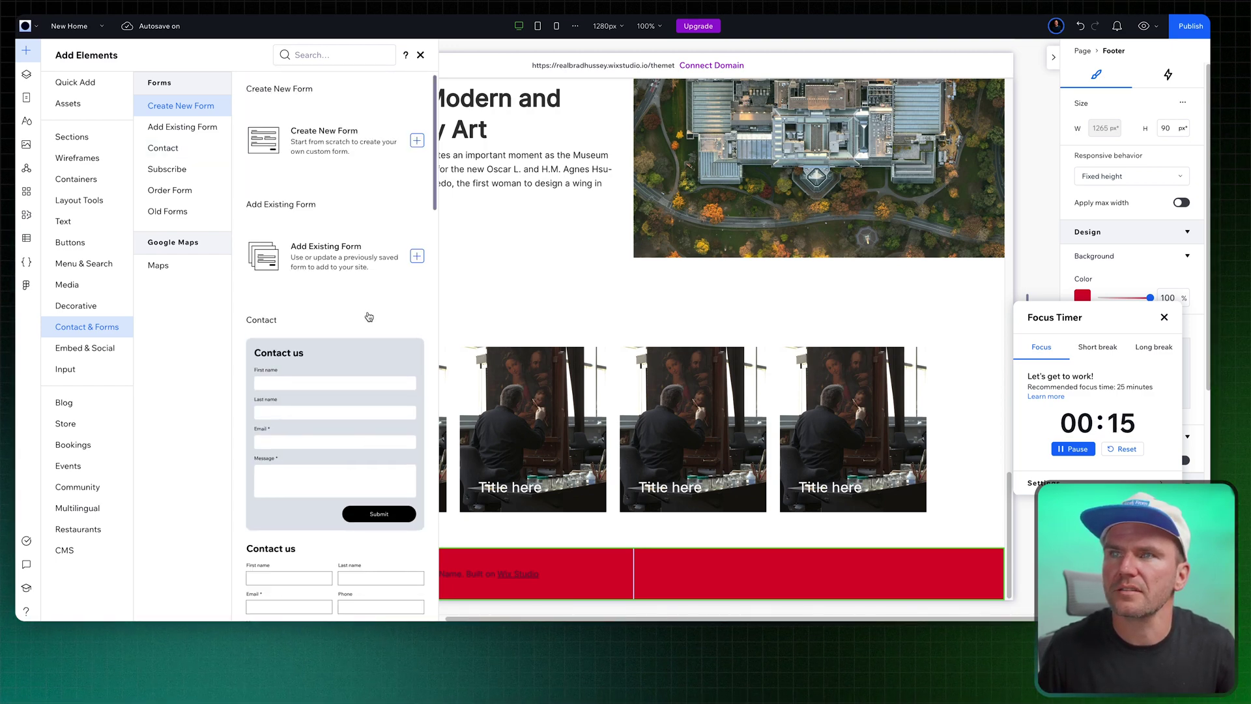
click(420, 56)
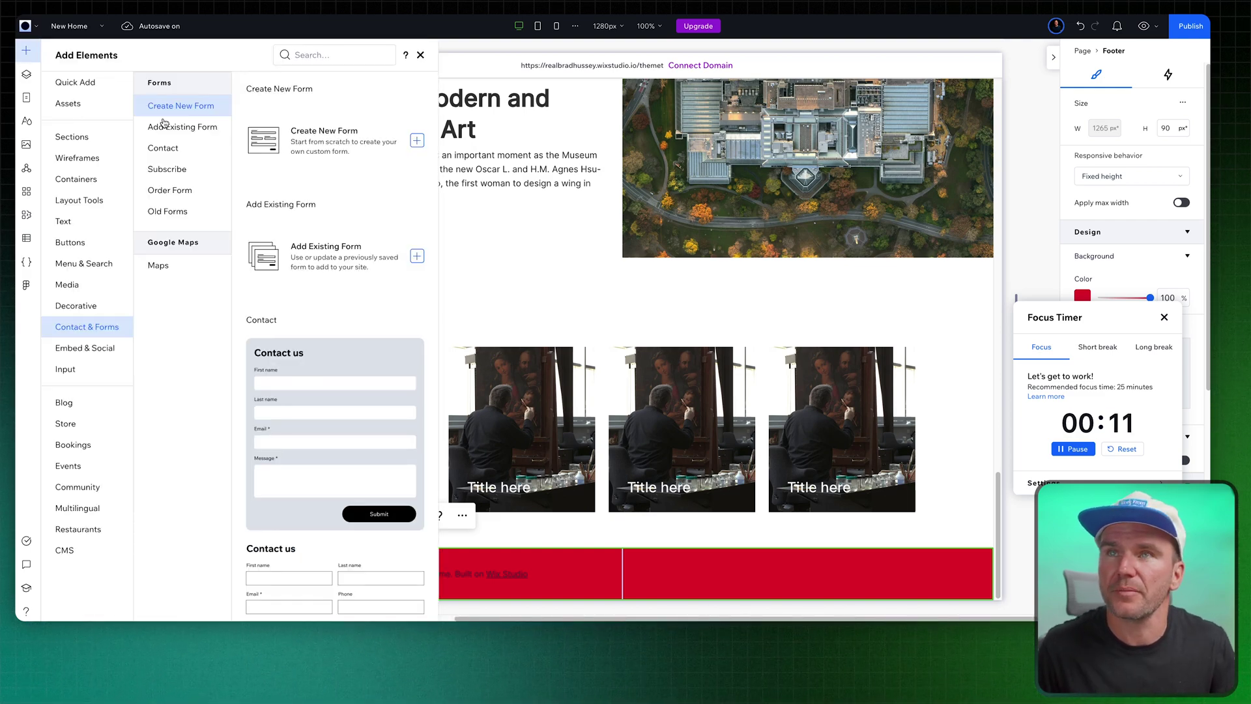
click(74, 82)
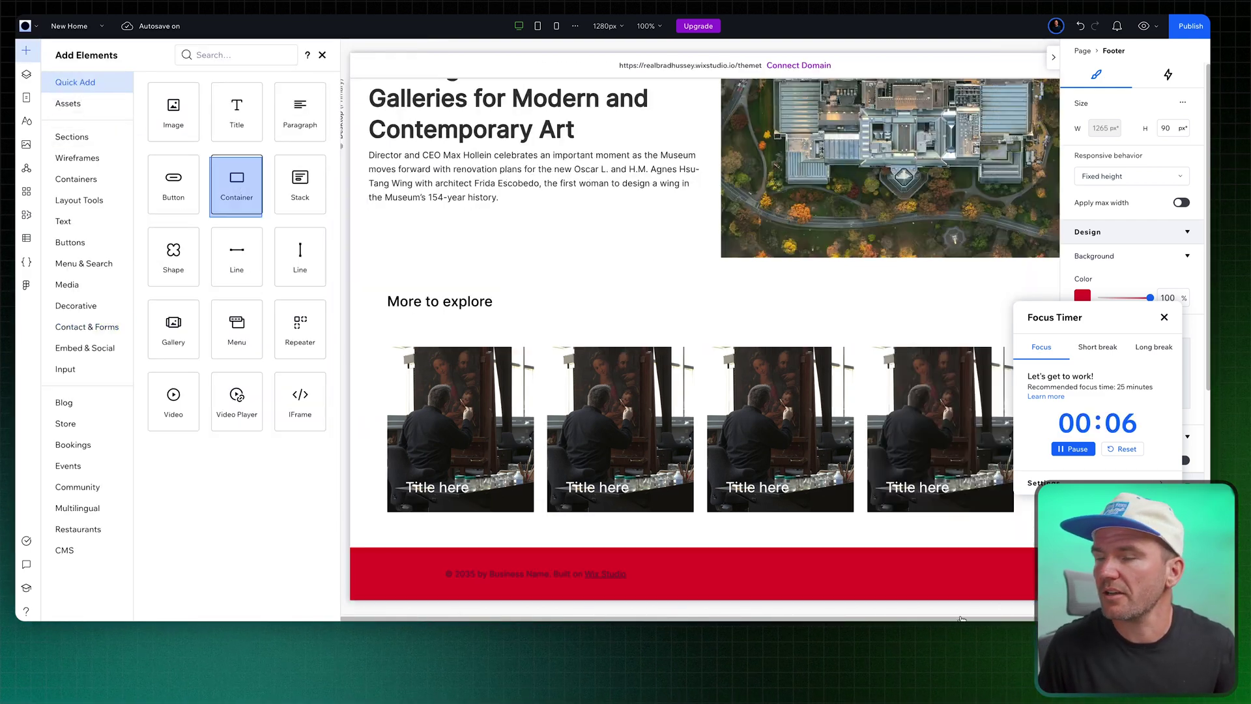
drag(236, 191, 1137, 190)
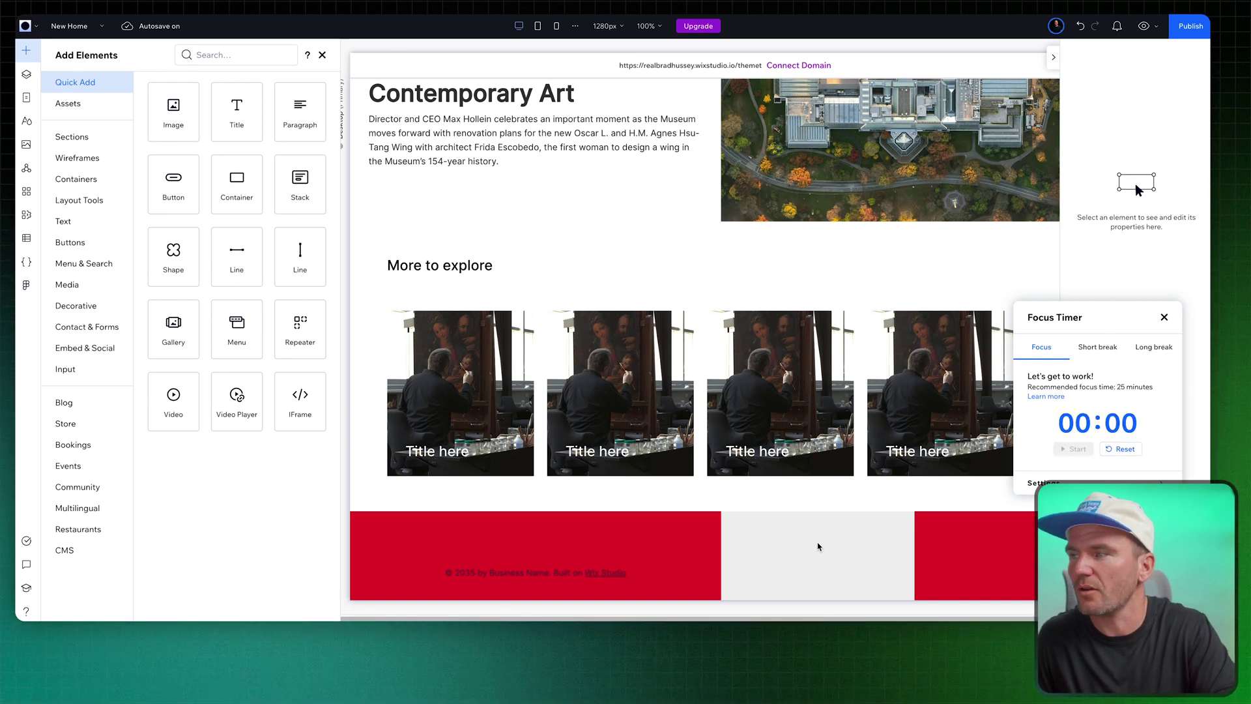
click(817, 515)
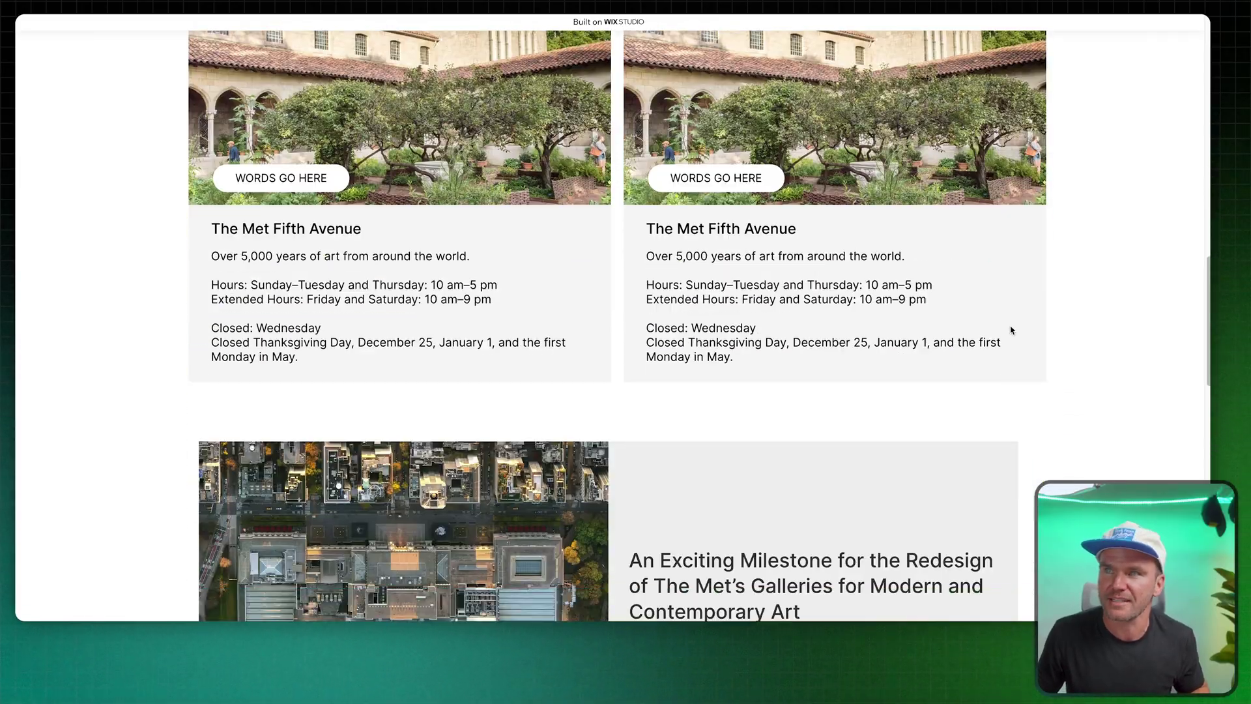
scroll(1012, 331, down, 2)
scroll(1012, 331, down, 3)
scroll(1012, 330, down, 3)
scroll(1012, 331, down, 2)
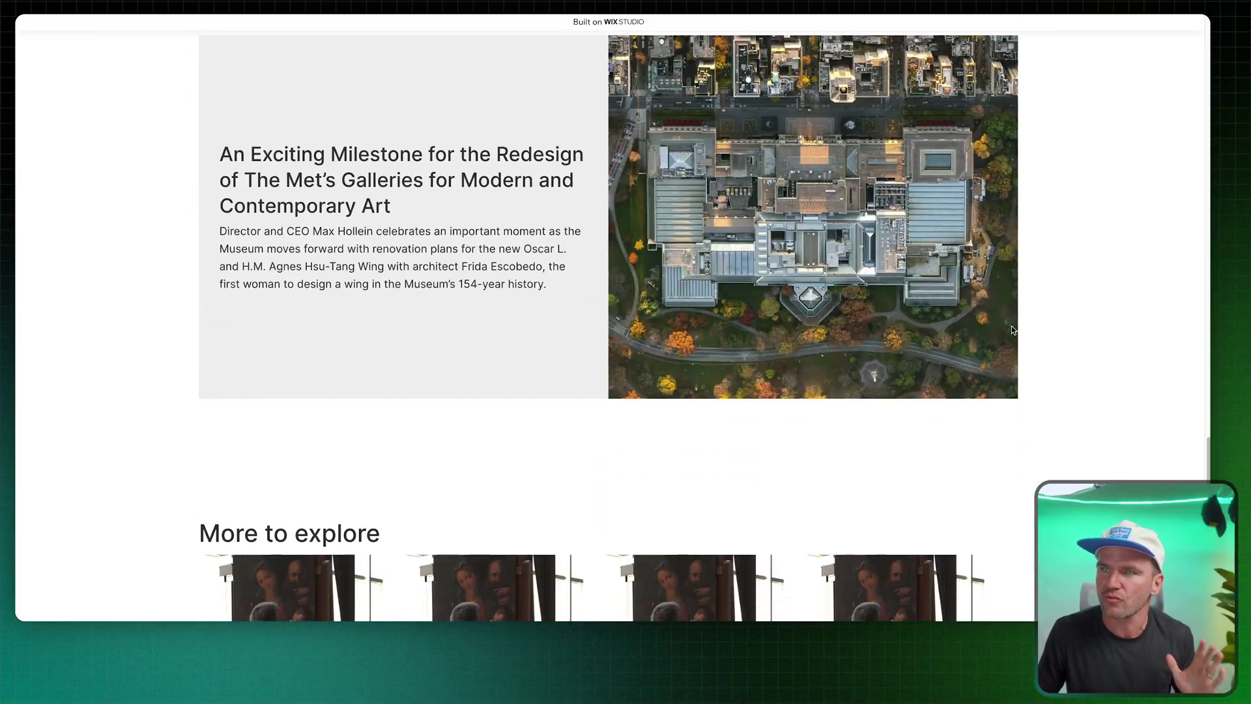
scroll(1011, 331, down, 3)
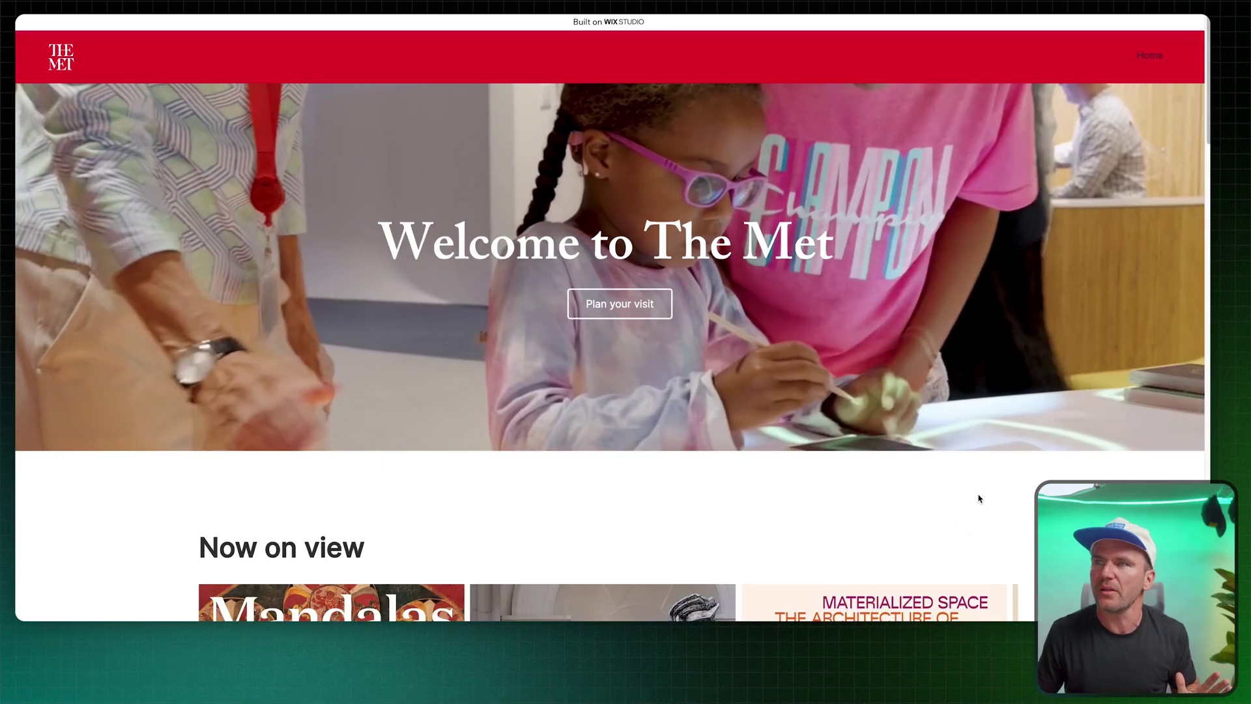
scroll(974, 410, down, 1)
scroll(974, 409, down, 1)
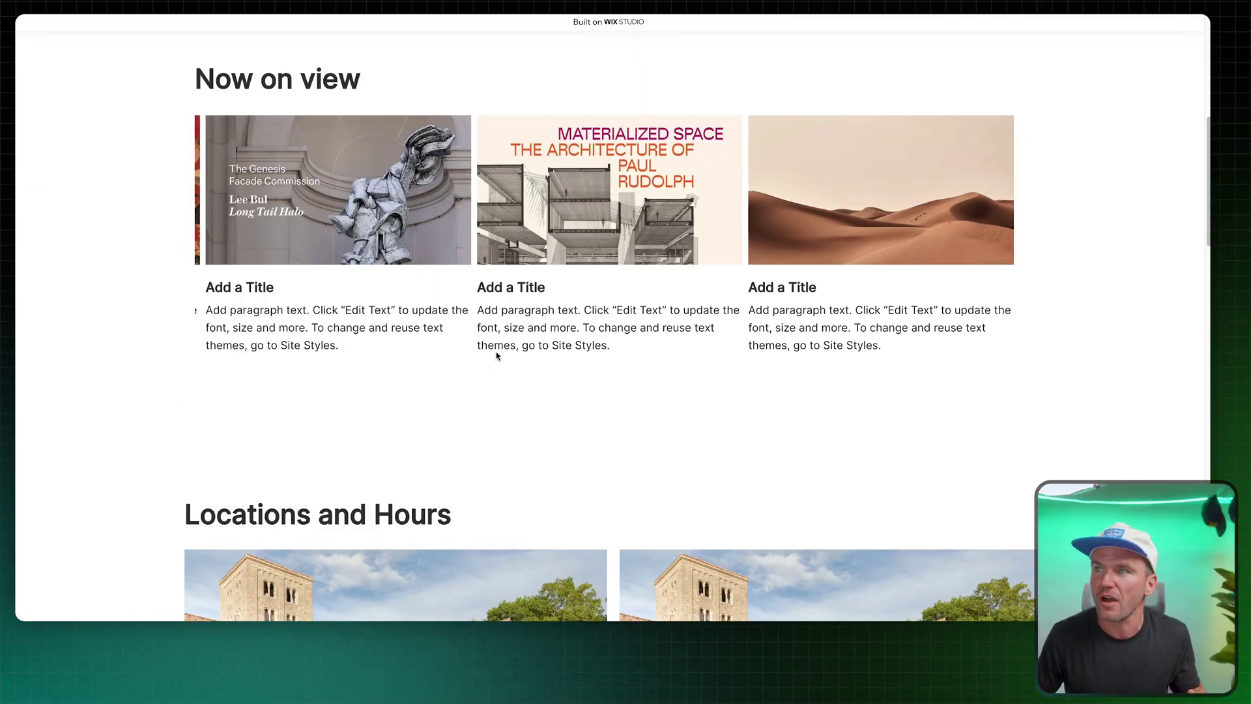
scroll(497, 355, down, 1)
scroll(503, 358, down, 1)
scroll(509, 362, down, 1)
scroll(517, 368, down, 2)
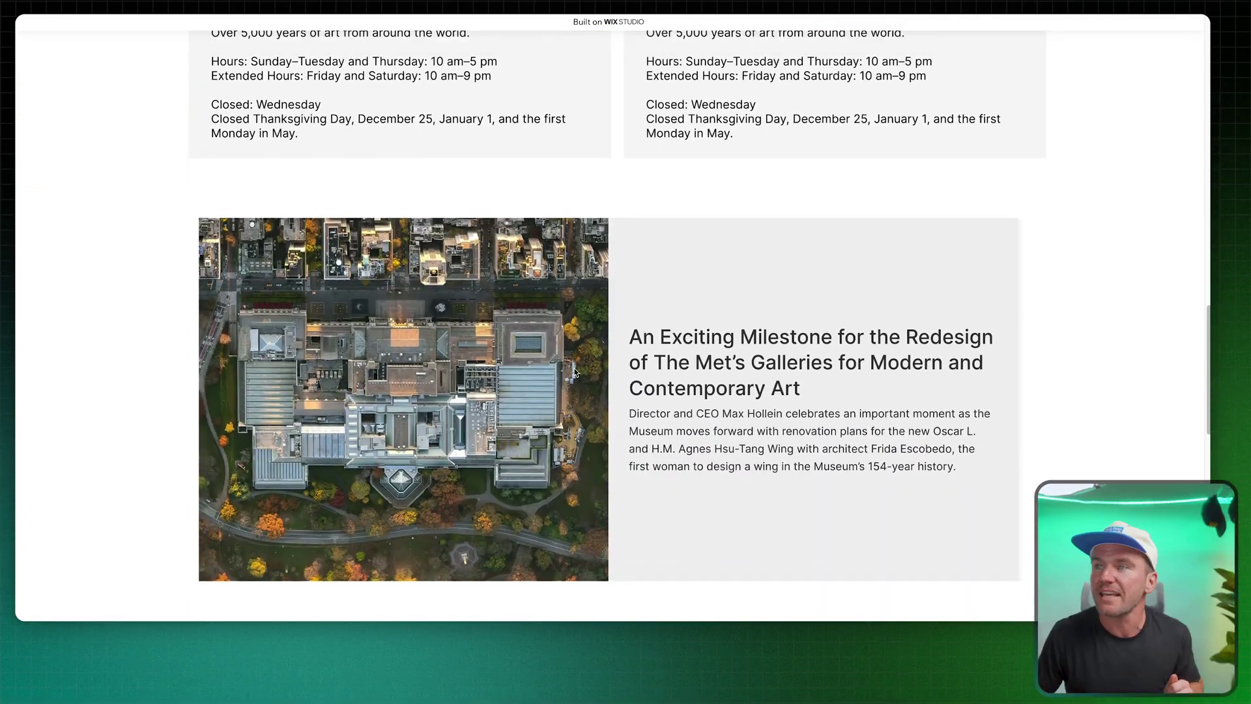
scroll(527, 370, down, 2)
scroll(547, 371, down, 1)
scroll(576, 372, down, 3)
scroll(576, 373, down, 2)
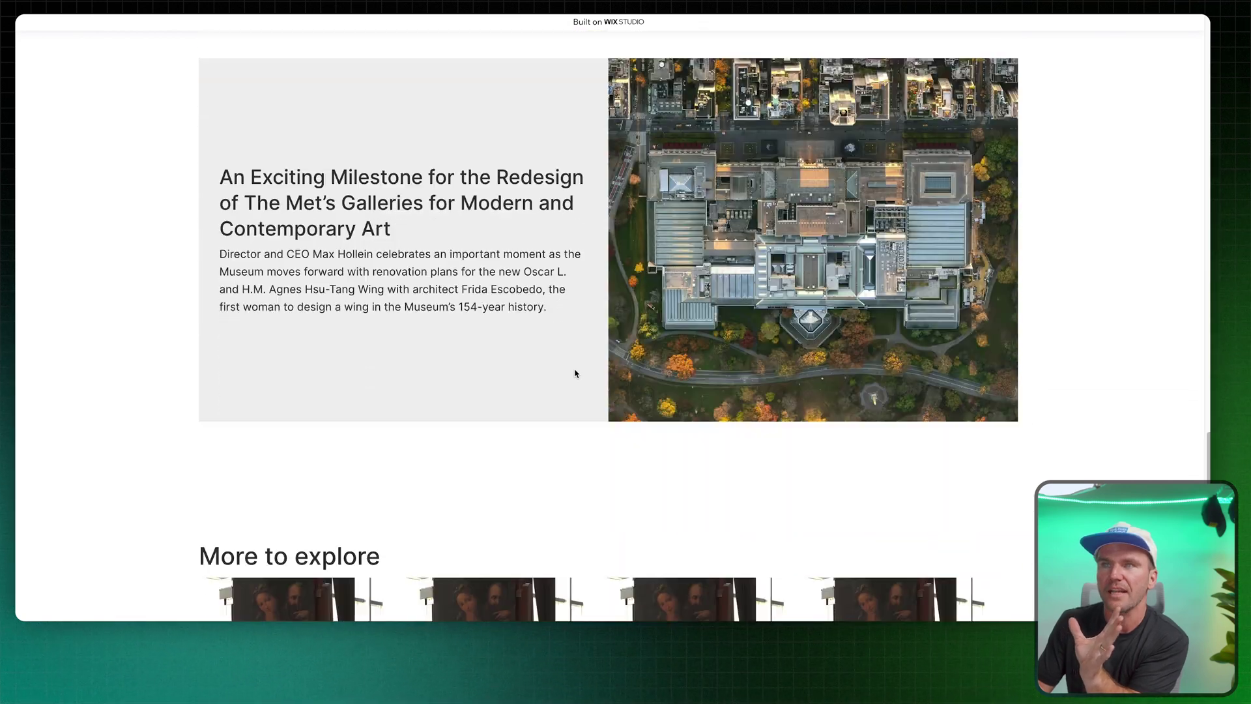
scroll(576, 372, down, 3)
scroll(607, 401, down, 1)
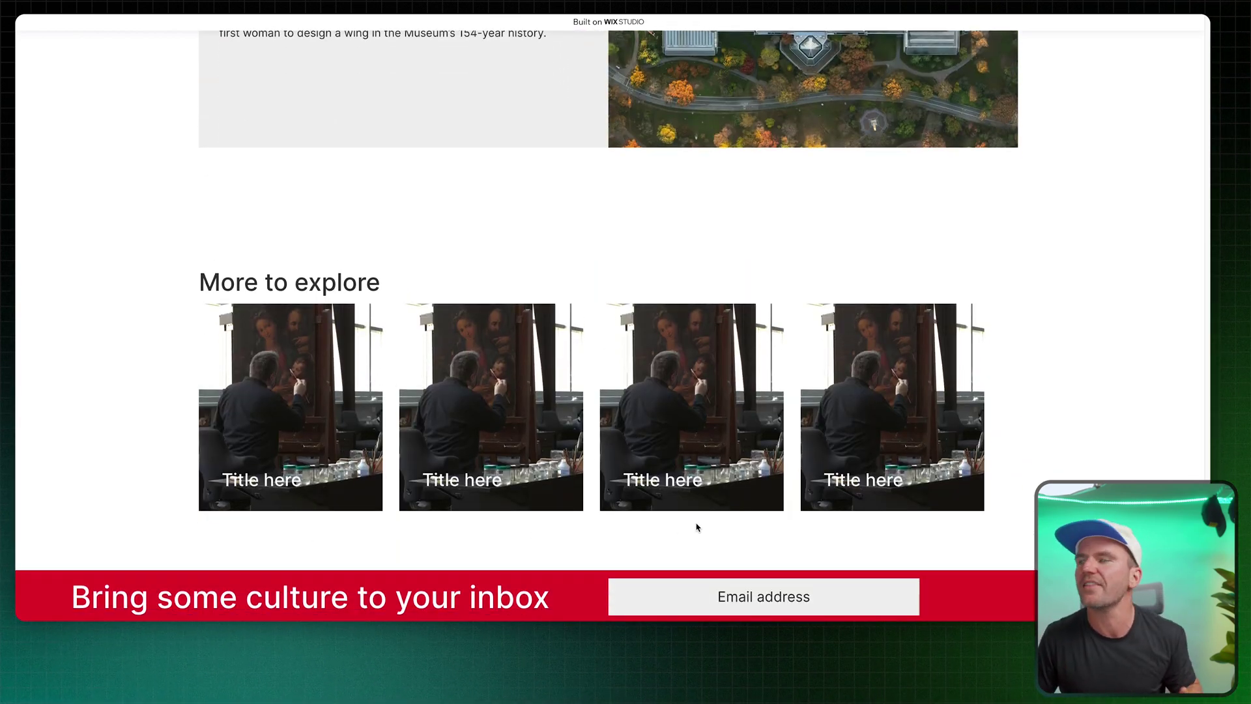
scroll(694, 489, up, 10)
scroll(704, 464, up, 20)
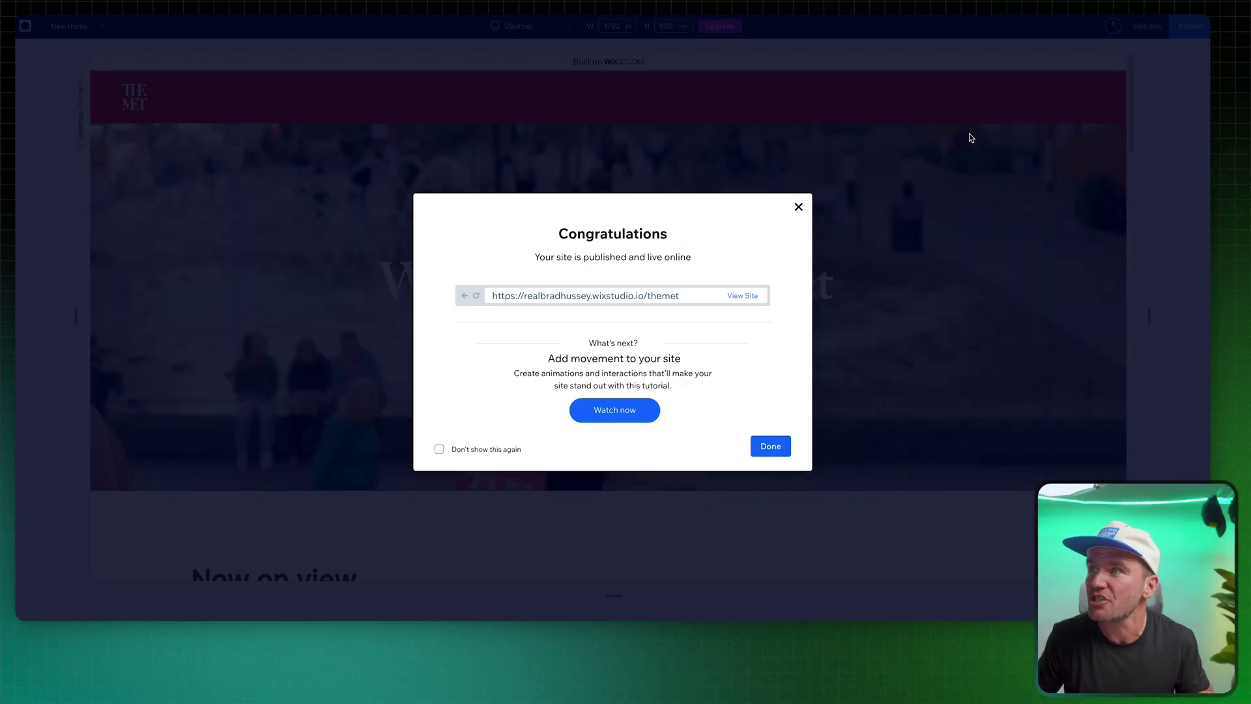
Dismiss the Congratulations dialog and narrow the preview to the Mobile breakpoint
click(798, 209)
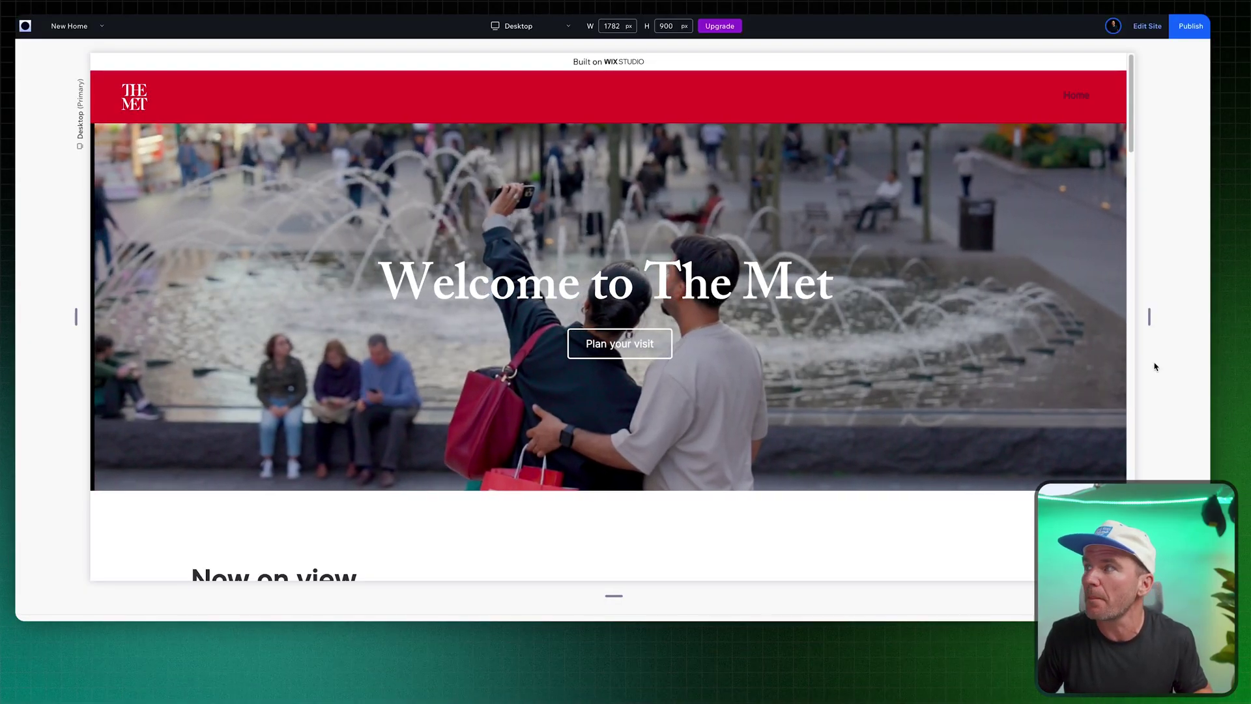
drag(1149, 316, 789, 315)
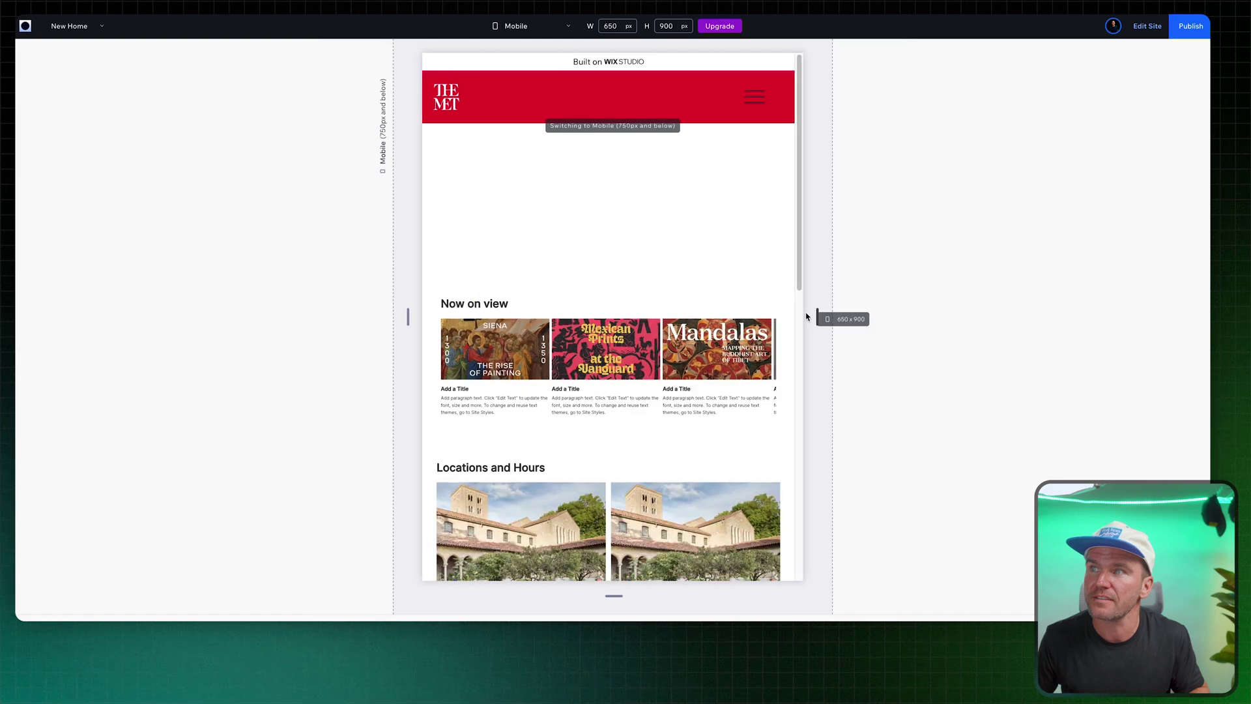